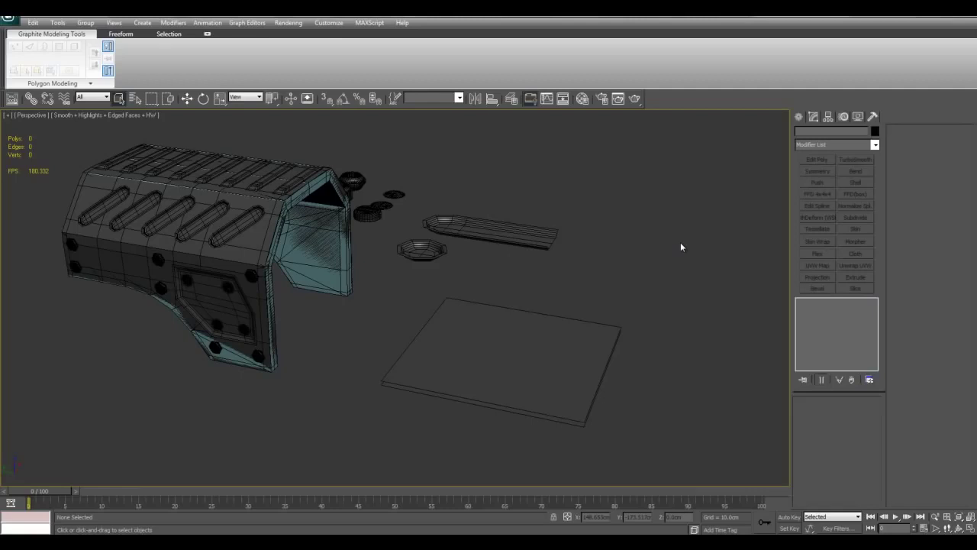
click(567, 367)
key(w)
drag(495, 351, 635, 374)
key(ctrl+z)
alt+middle_drag(562, 334, 534, 239)
alt+middle_drag(514, 294, 498, 257)
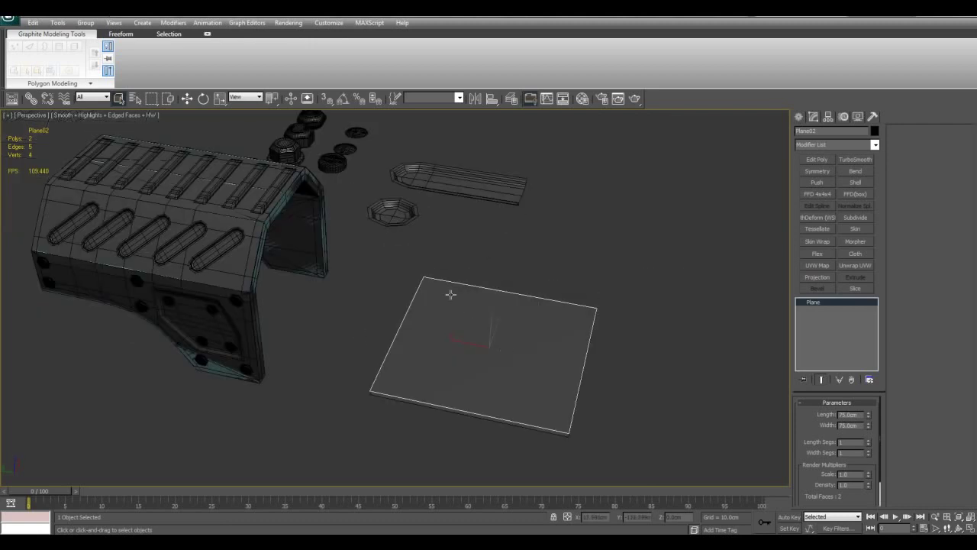
- Copy the middle hex bolt head and place the copy directly above the original
middle_drag(441, 207, 486, 361)
click(393, 239)
key(z)
key(w)
scroll(494, 298, down, 3)
alt+middle_drag(390, 301, 467, 308)
scroll(486, 317, up, 4)
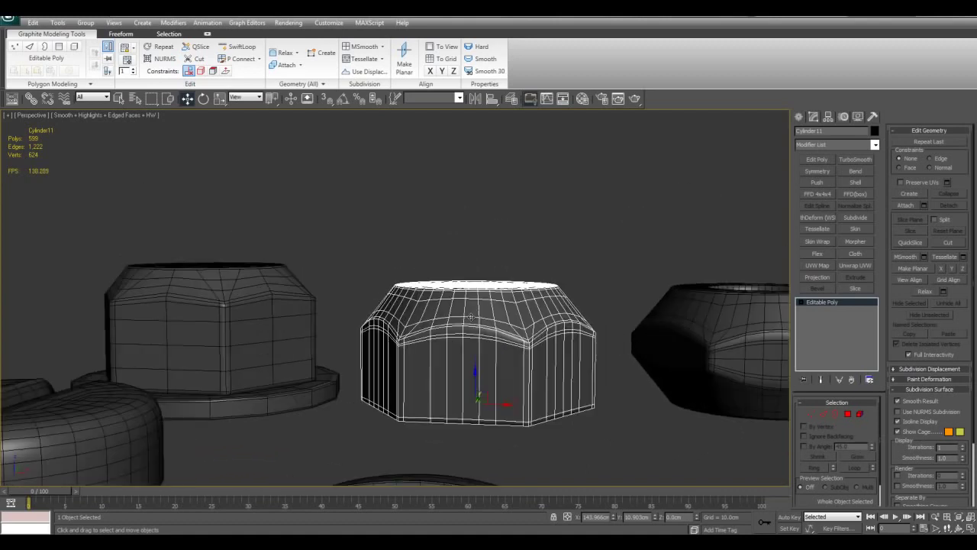
scroll(565, 314, up, 4)
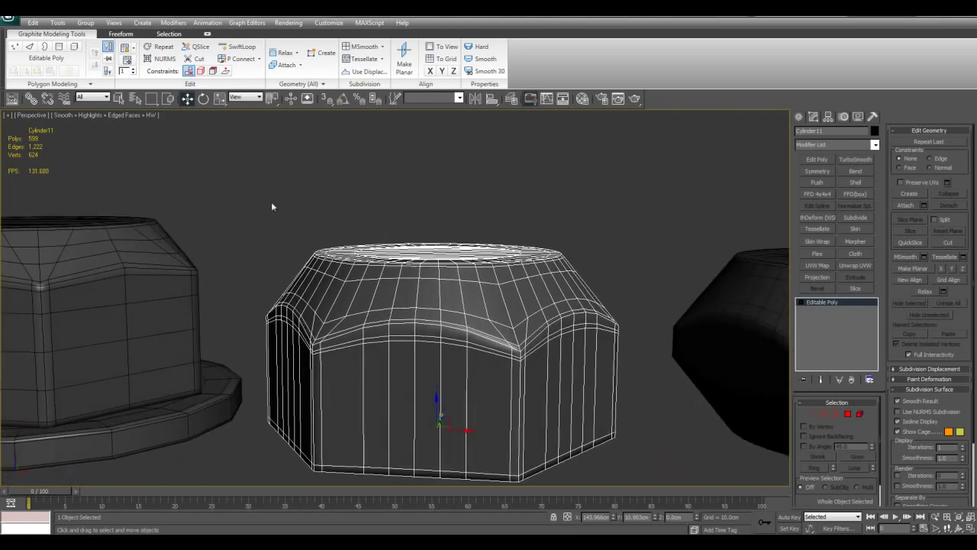
scroll(293, 188, down, 2)
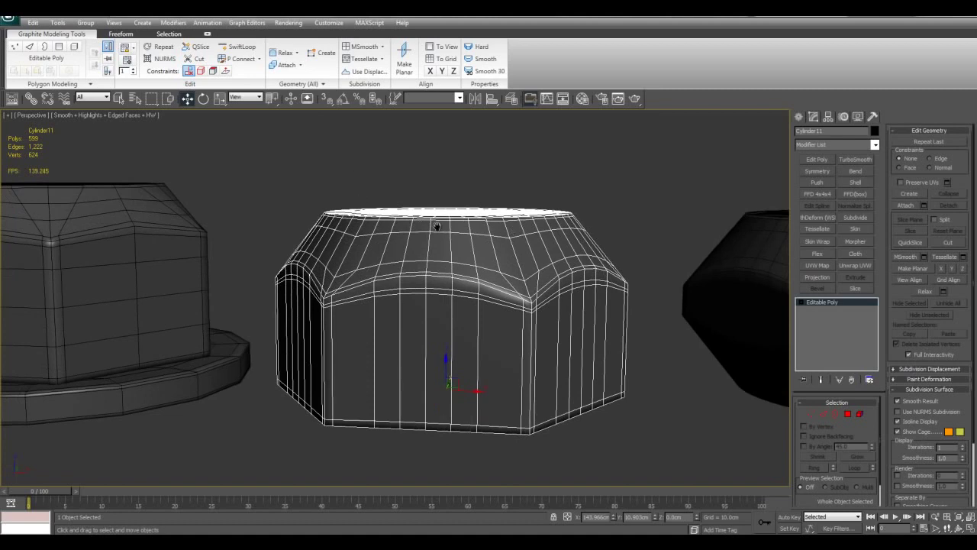
scroll(485, 319, down, 3)
shift+drag(463, 348, 463, 185)
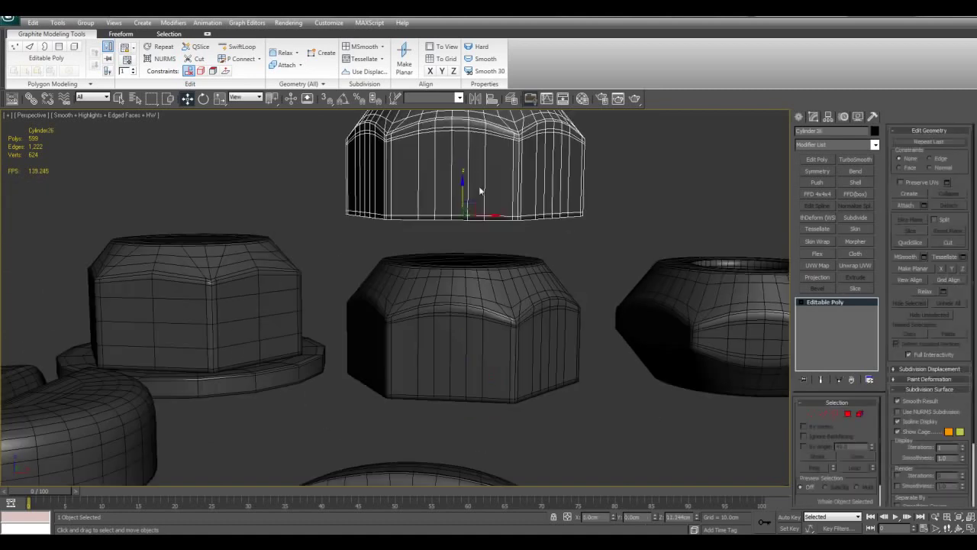
key(Return)
- Lower the upper vertices of the copied bolt head to make it shorter
key(1)
middle_drag(501, 255, 505, 356)
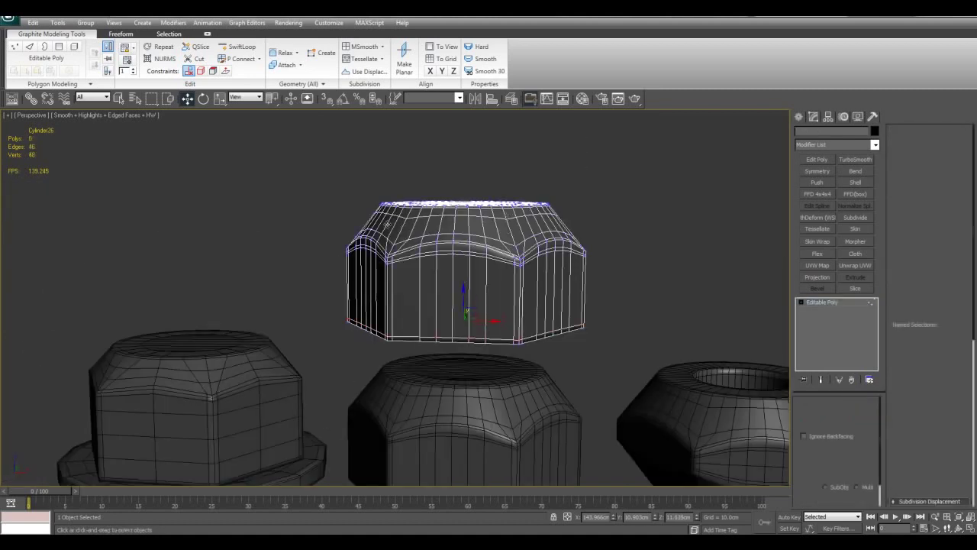
key(1)
drag(240, 152, 645, 266)
drag(469, 196, 469, 263)
key(1)
click(644, 275)
alt+middle_drag(527, 224, 511, 317)
- Move the shortened bolt head away from the original to compare them, and undo the move
key(q)
click(500, 283)
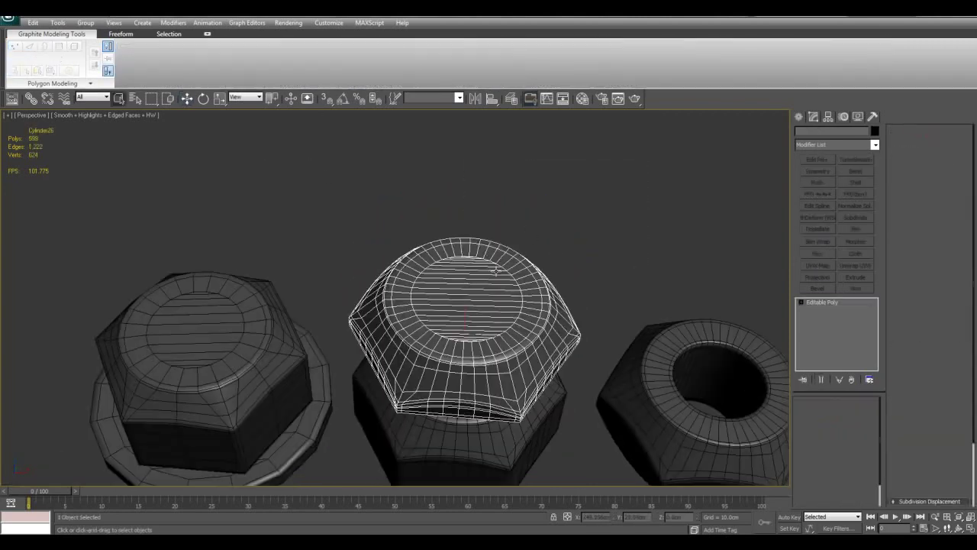
alt+middle_drag(500, 282, 504, 315)
scroll(503, 314, down, 5)
key(w)
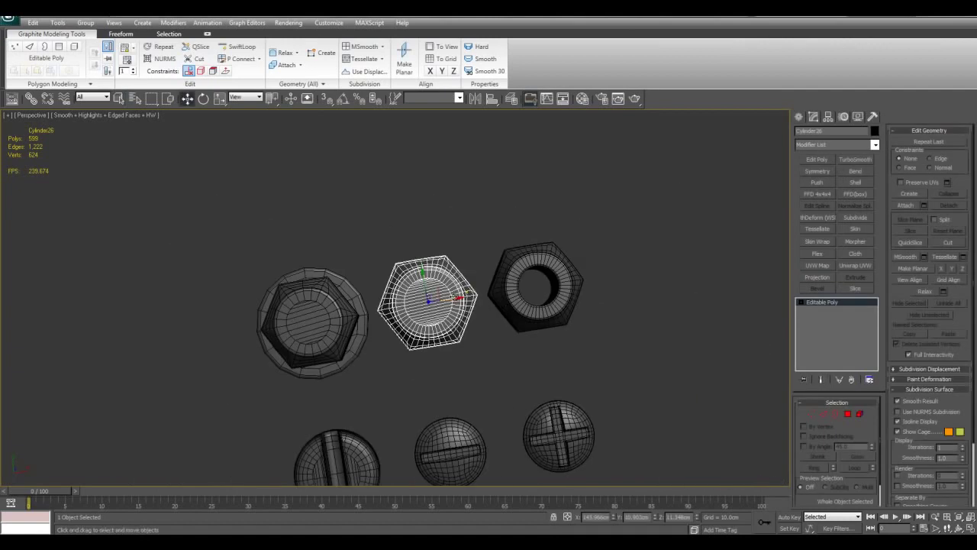
drag(423, 273, 407, 169)
click(422, 297)
middle_drag(454, 206, 432, 253)
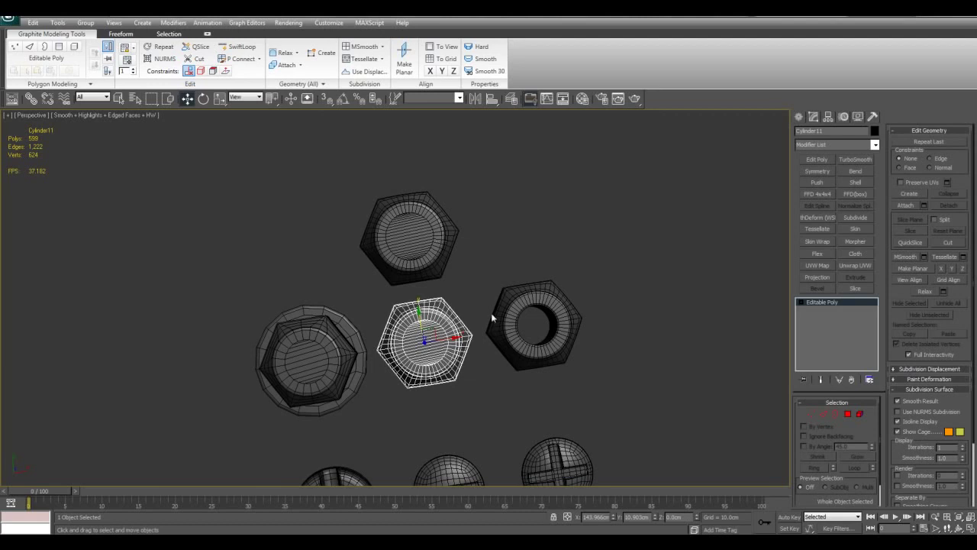
key(ctrl+z)
key(ctrl+z)
- Examine the shortened bolt head, the neighbouring detail pieces and the flat square plate from several views
scroll(500, 300, up, 3)
middle_drag(495, 313, 496, 206)
scroll(489, 222, up, 3)
mouse_move(473, 256)
alt+middle_down()
mouse_move(468, 227)
mouse_move(444, 246)
mouse_move(462, 254)
alt+middle_up()
scroll(451, 256, down, 10)
middle_drag(366, 291, 491, 260)
key(q)
click(443, 247)
scroll(491, 260, up, 3)
middle_drag(530, 217, 438, 260)
scroll(544, 259, up, 3)
key(shift+z)
key(shift+z)
click(540, 354)
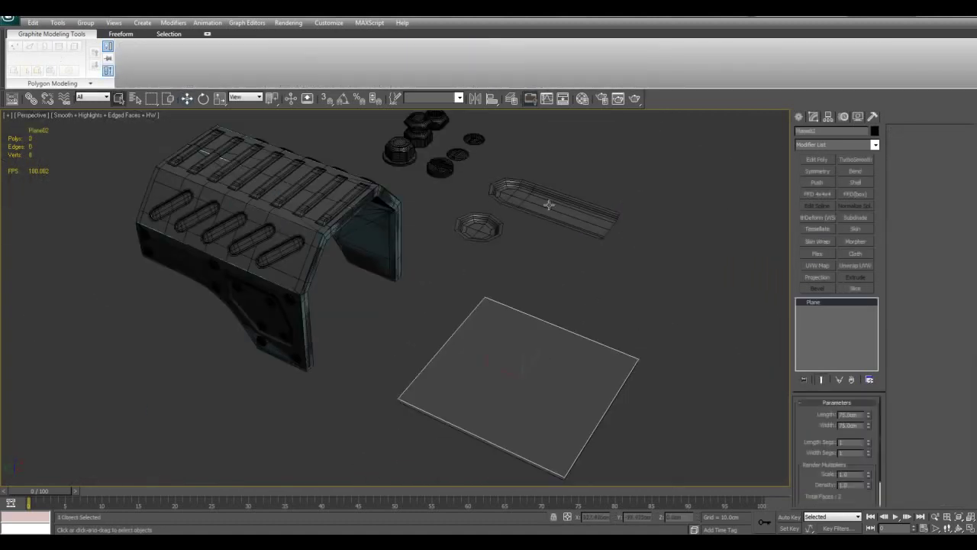
key(shift+z)
key(shift+z)
- Make one Copy-type clone of the shortened bolt head, away from the other bolts and towards the round dish piece
click(463, 251)
key(w)
middle_drag(482, 295, 490, 266)
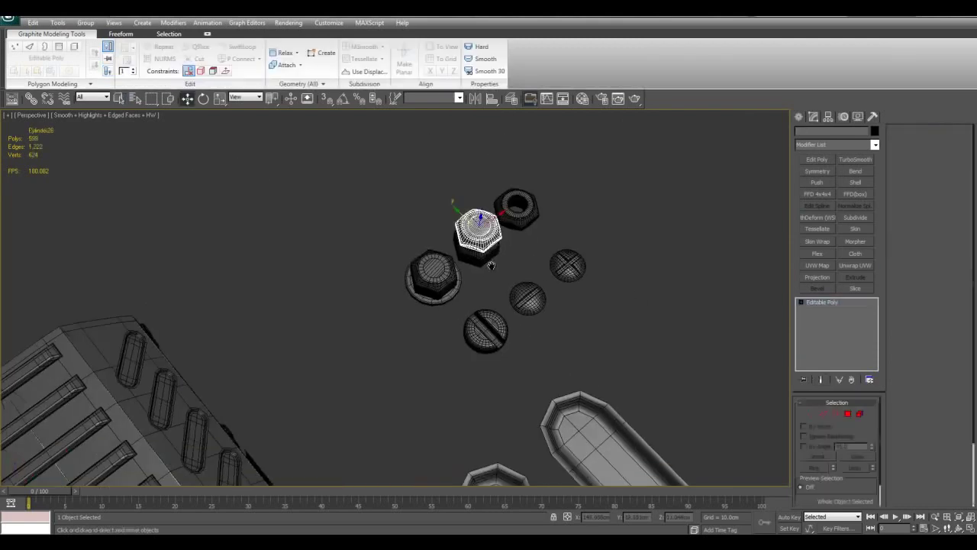
scroll(491, 266, down, 3)
shift+drag(447, 239, 442, 329)
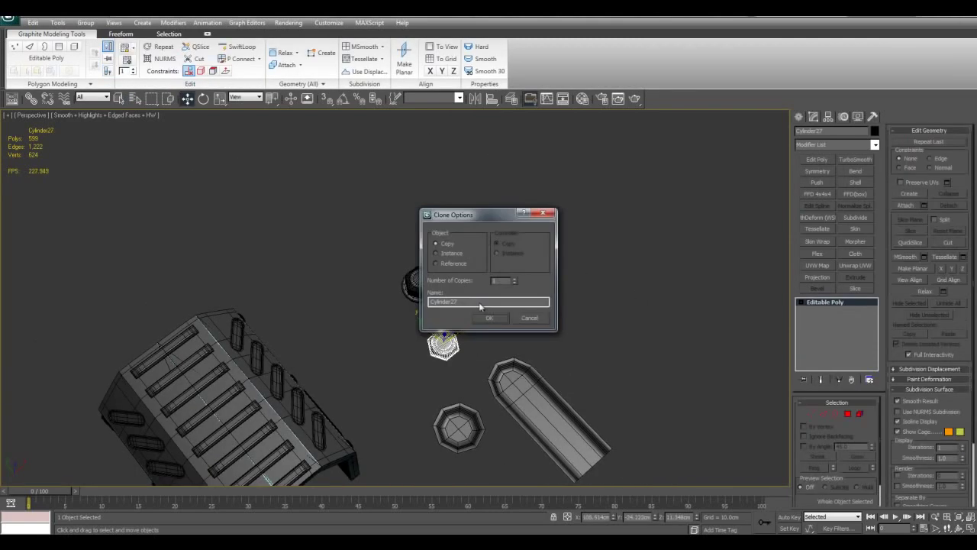
click(485, 320)
- Place the cloned bolt head on the surface of the square plate, close to one of its corners
mouse_move(488, 355)
middle_down()
mouse_move(497, 233)
mouse_move(511, 296)
mouse_move(515, 275)
middle_up()
key(q)
scroll(515, 274, up, 3)
middle_drag(515, 275, 456, 233)
key(alt+n)
drag(469, 326, 446, 335)
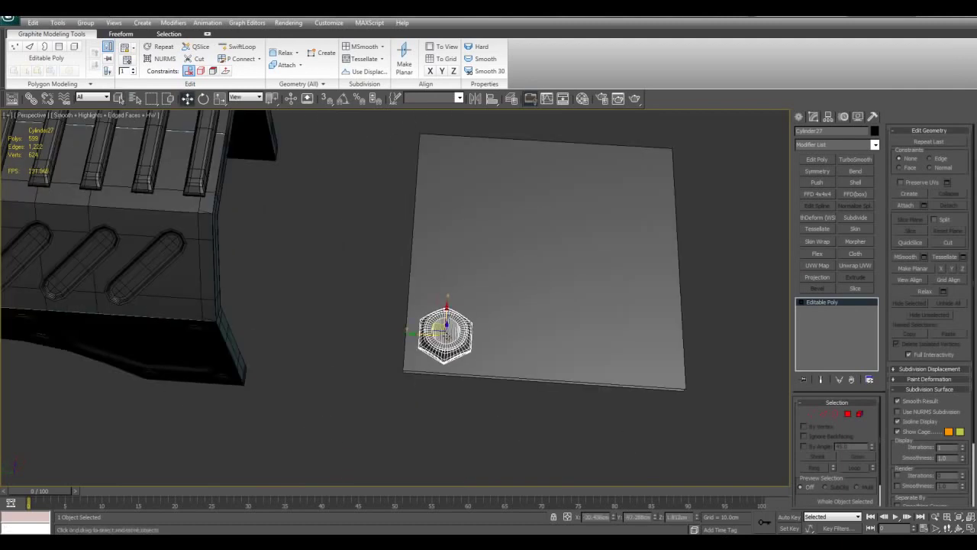
- Add a Symmetry modifier to the bolt head on the plate
key(z)
scroll(504, 338, down, 5)
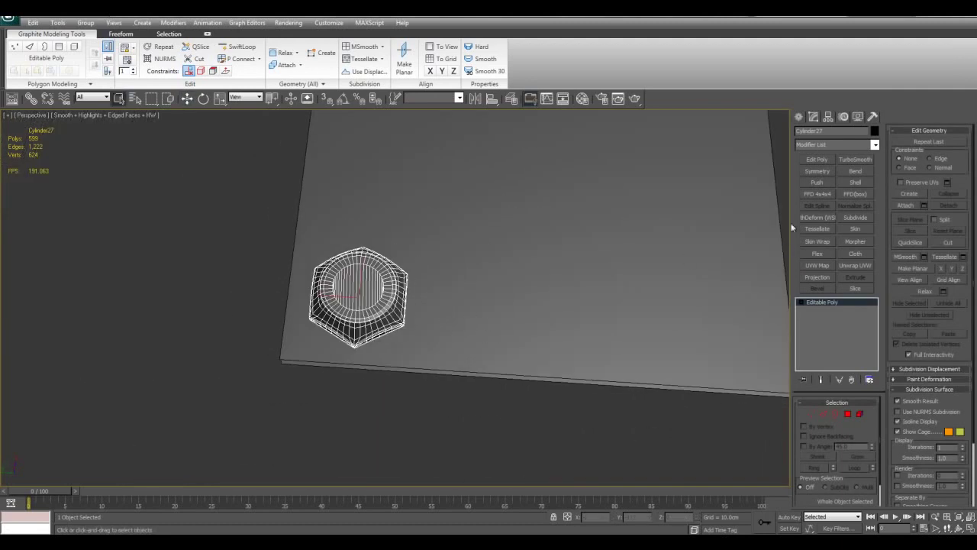
click(816, 171)
scroll(534, 248, down, 4)
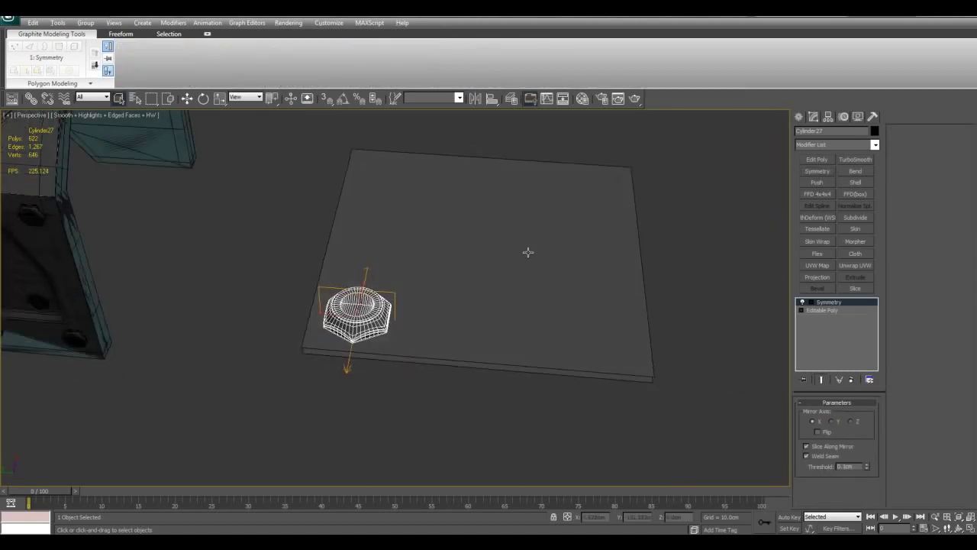
alt+middle_drag(507, 244, 373, 355)
click(439, 301)
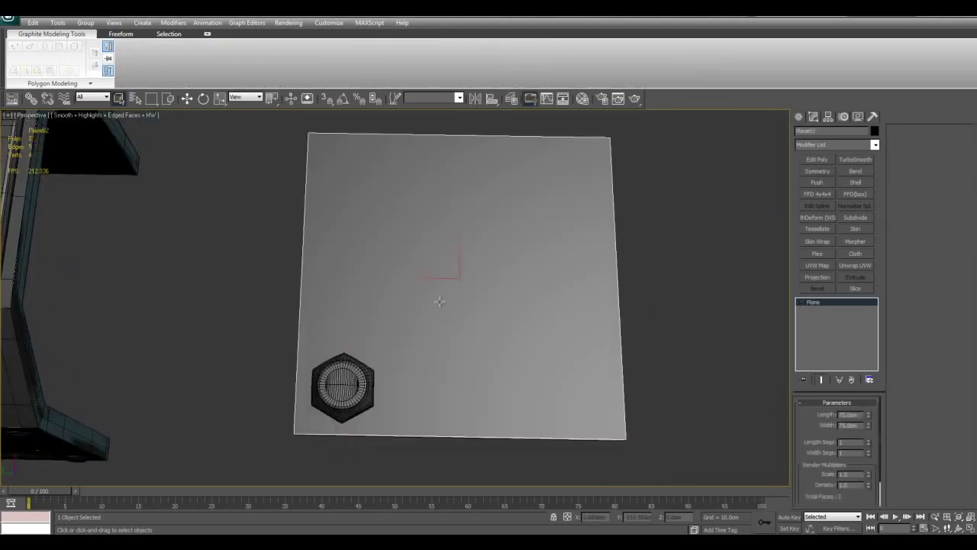
alt+middle_drag(439, 301, 405, 321)
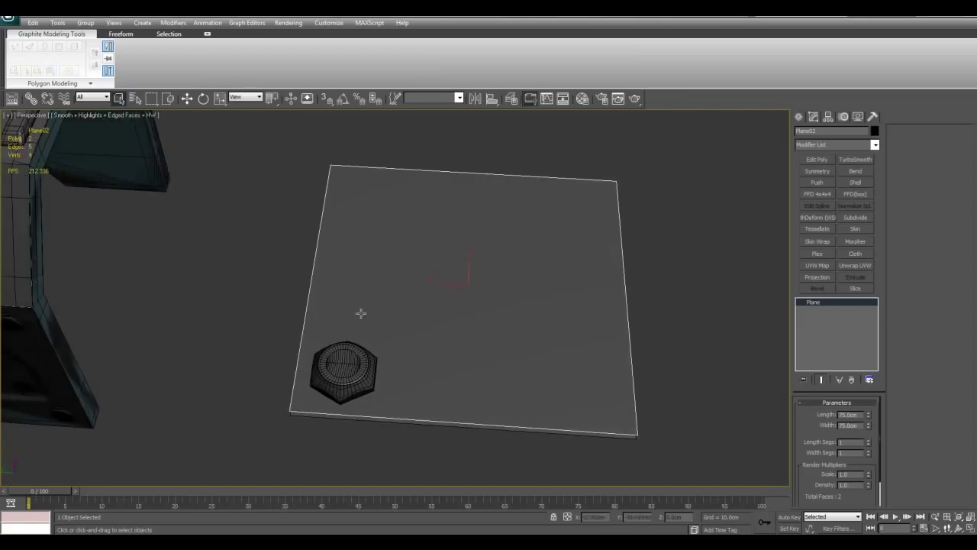
alt+middle_drag(473, 255, 467, 269)
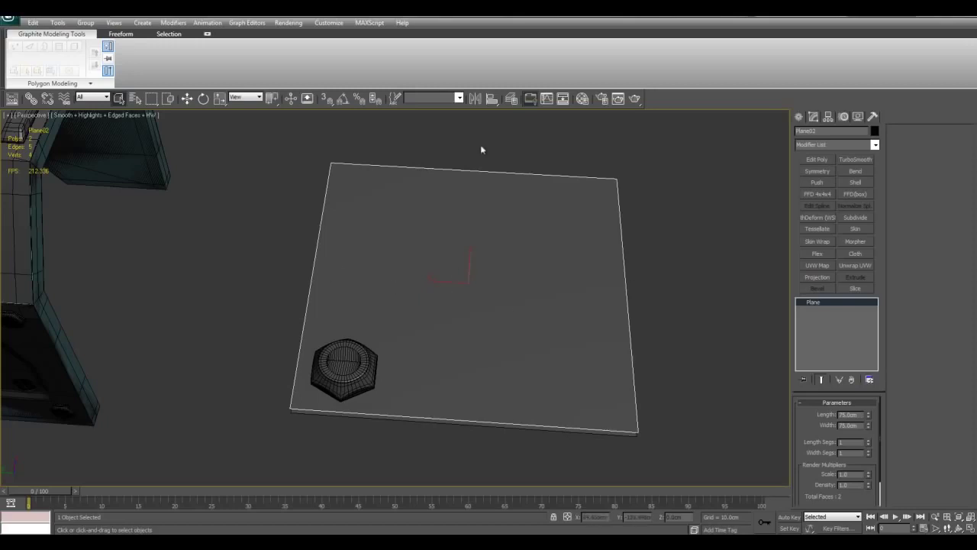
- Align the position of the Symmetry modifier's mirror plane to the square plate's pivot point
click(373, 382)
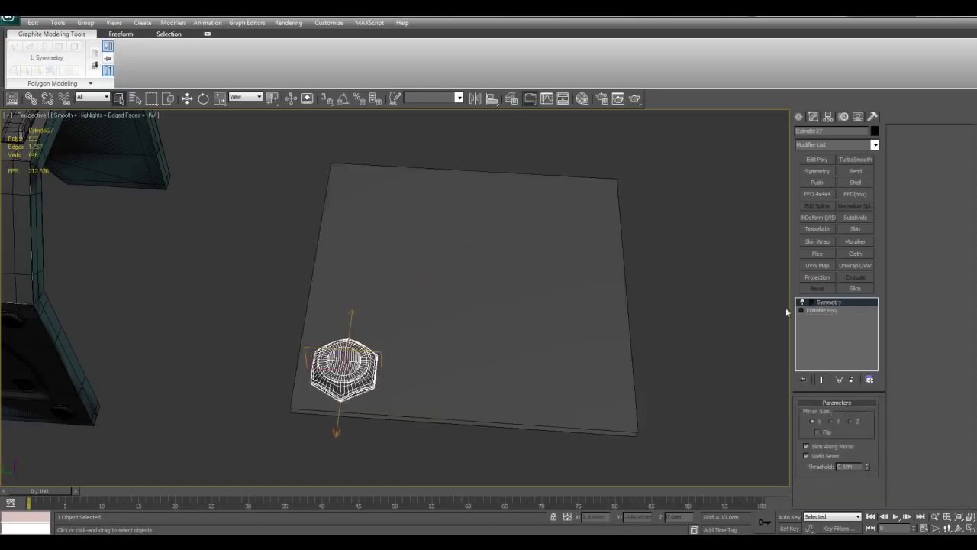
click(810, 303)
click(829, 310)
alt+middle_drag(555, 296, 530, 279)
key(alt+a)
click(447, 283)
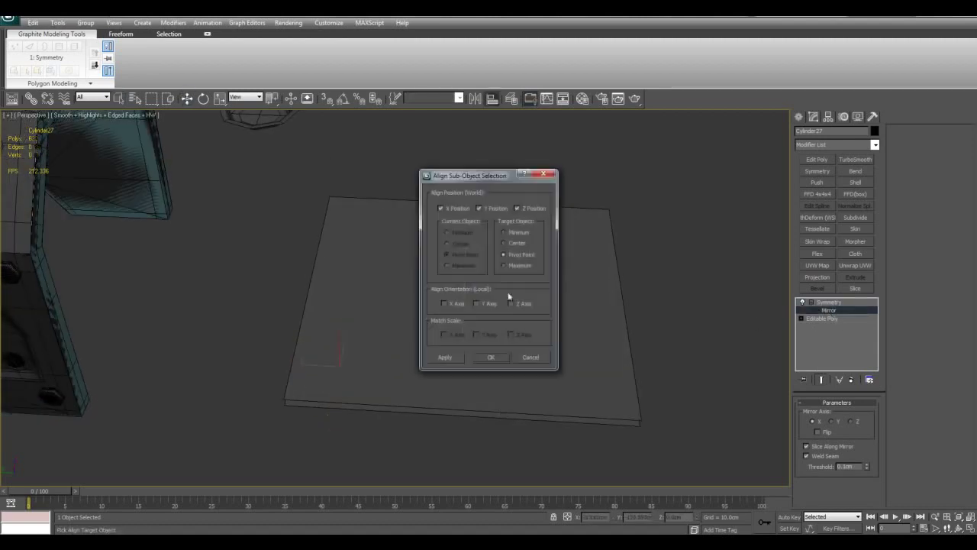
click(440, 208)
click(493, 357)
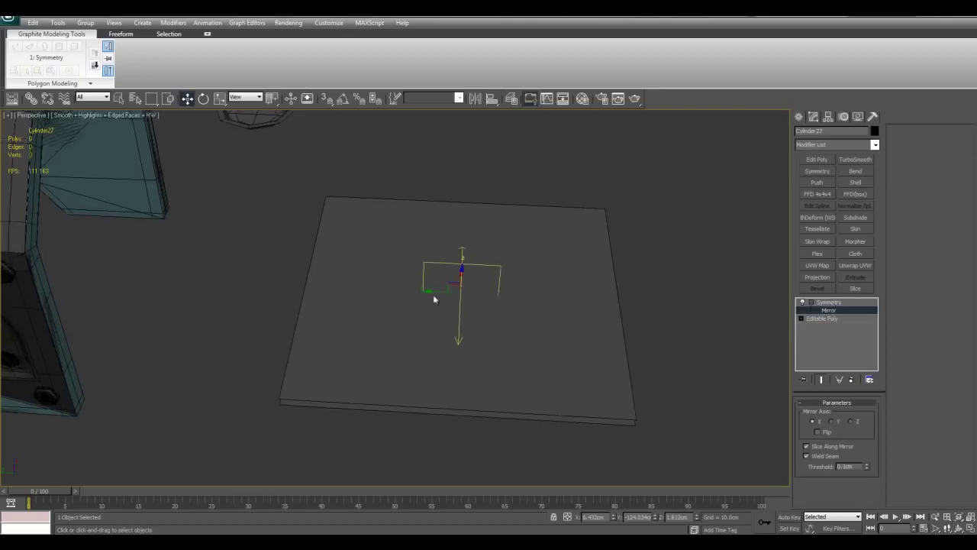
- Enable Flip on the X-axis Symmetry to mirror the bolt head to the plate's adjacent corner
middle_drag(467, 291, 476, 286)
click(818, 432)
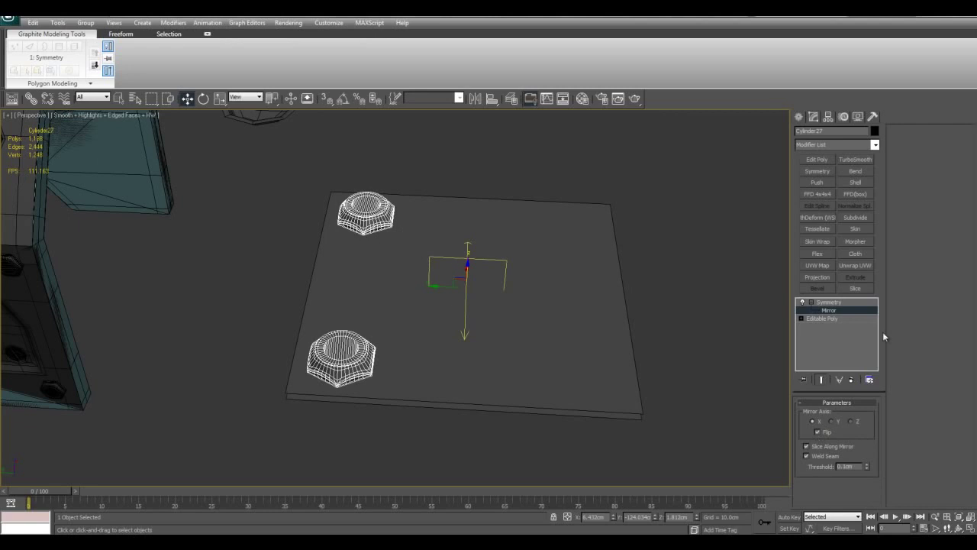
alt+middle_drag(655, 268, 574, 297)
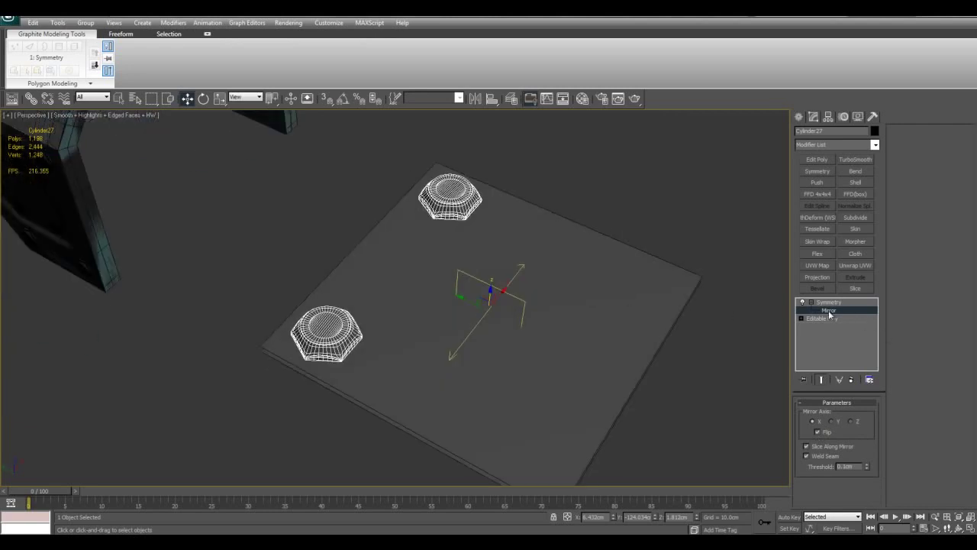
alt+middle_drag(691, 319, 532, 371)
drag(533, 372, 477, 367)
right_click(477, 367)
alt+middle_drag(477, 367, 535, 368)
alt+middle_drag(604, 302, 650, 297)
middle_drag(382, 277, 473, 293)
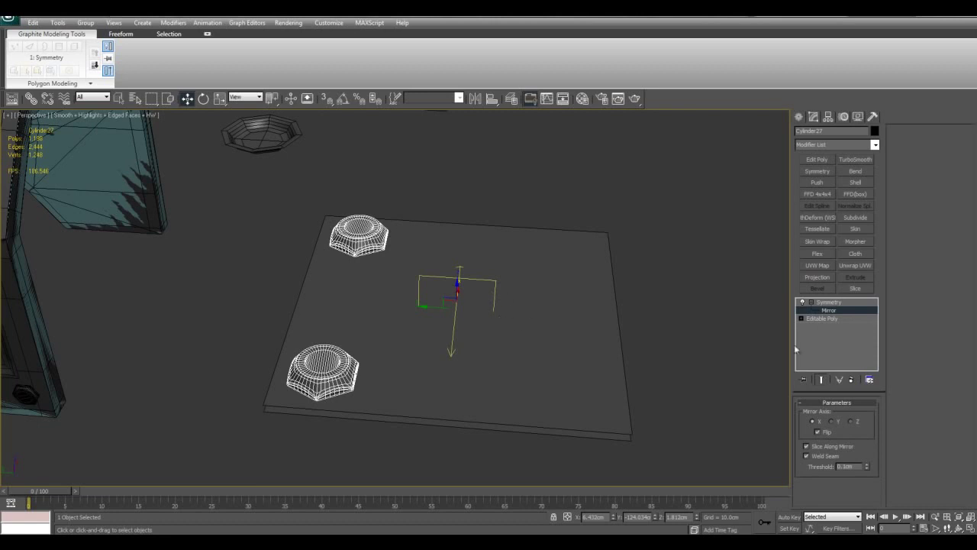
- Add a second Symmetry modifier to the pair of bolt heads, with Y as its mirror axis
click(828, 302)
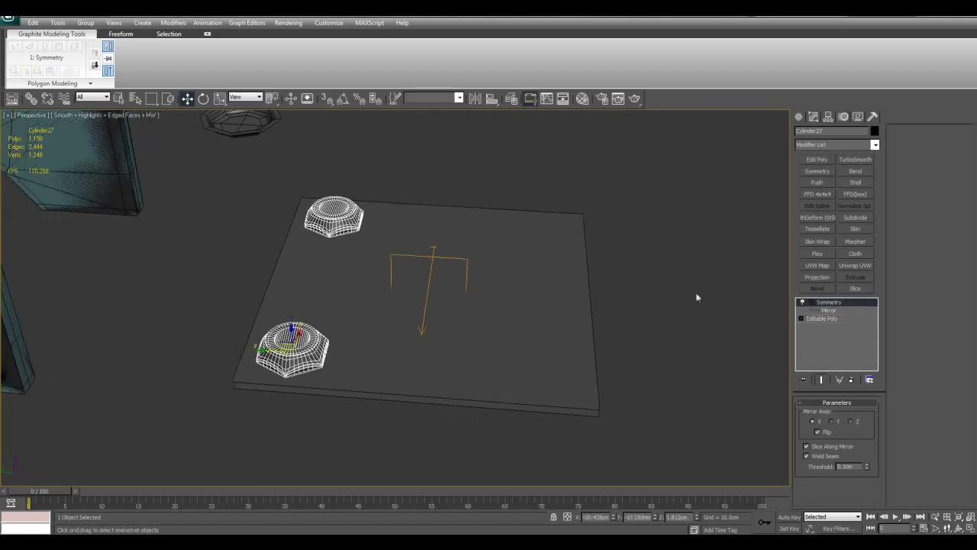
click(829, 172)
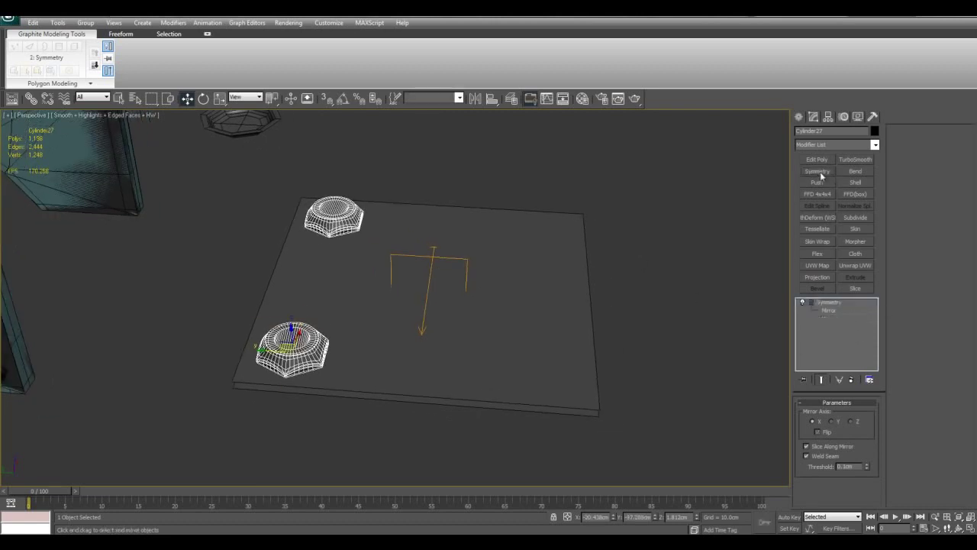
click(835, 421)
- Align the second Symmetry's mirror plane to the plate's pivot point to get bolt heads at all four corners
click(812, 303)
click(828, 311)
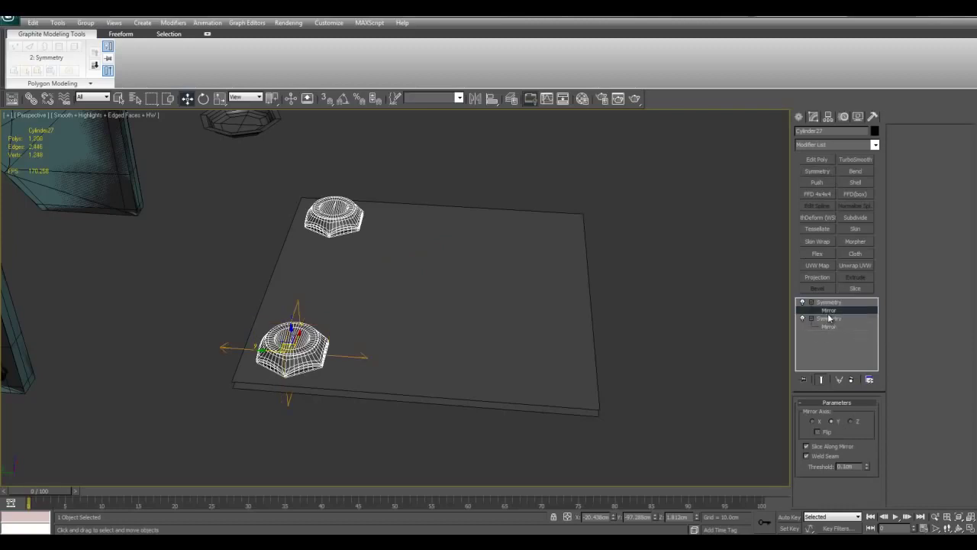
middle_drag(644, 300, 701, 310)
key(alt+a)
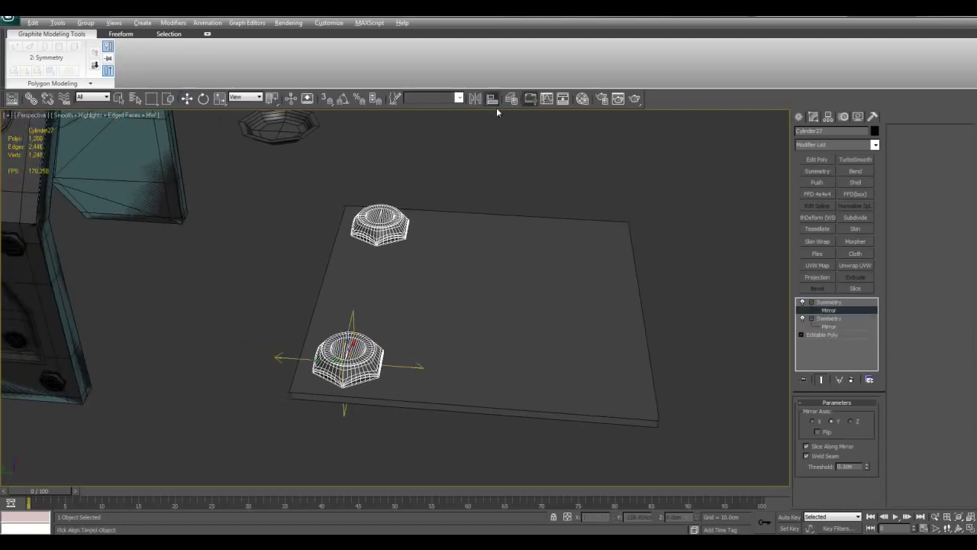
click(489, 285)
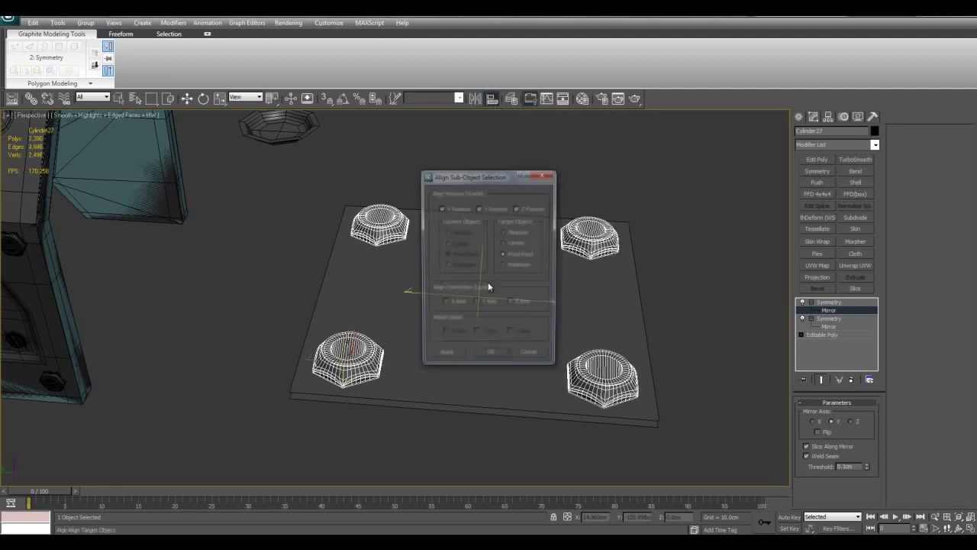
click(490, 358)
scroll(648, 320, down, 3)
click(648, 320)
scroll(534, 290, up, 4)
alt+middle_drag(537, 293, 442, 173)
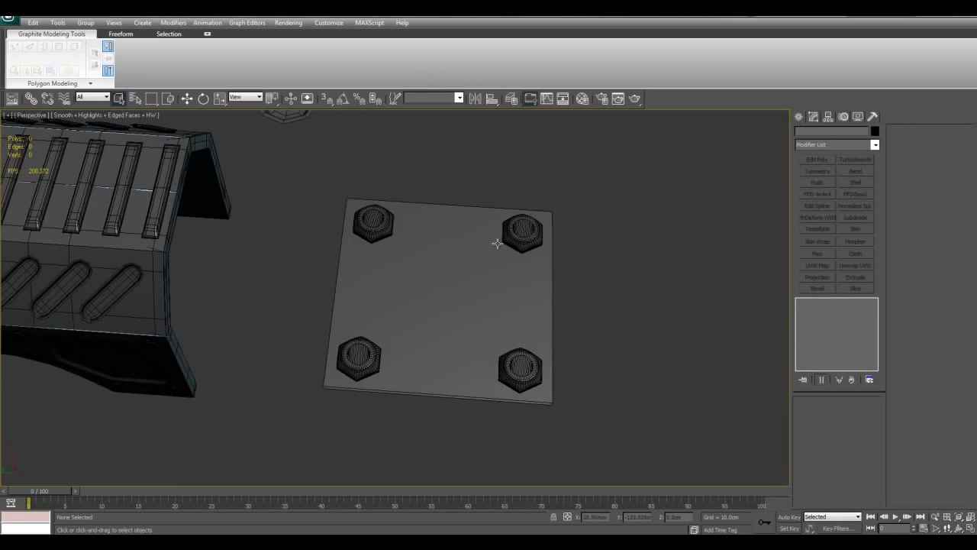
- Make one Copy-type clone of the round-ended slot piece, beside the plate with the bolt heads
alt+middle_drag(492, 243, 467, 250)
middle_drag(467, 250, 521, 375)
scroll(522, 375, down, 3)
click(452, 194)
key(w)
alt+middle_drag(398, 156, 397, 163)
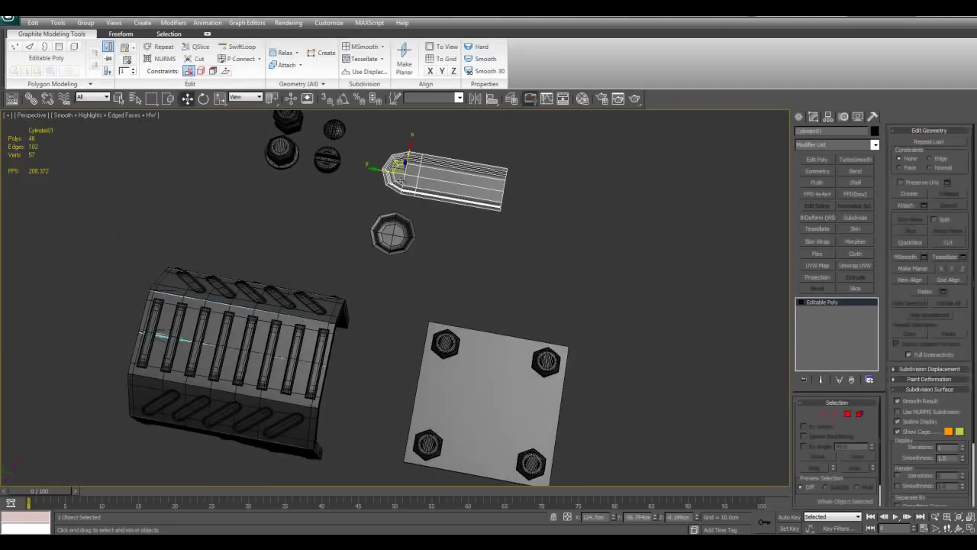
shift+drag(397, 164, 396, 291)
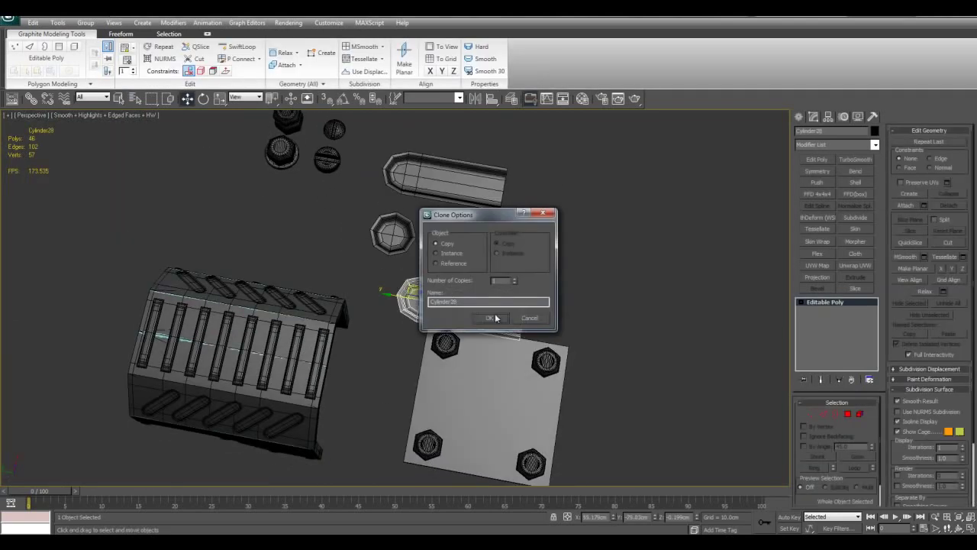
click(496, 318)
- Scale the cloned slot piece down uniformly and place it on the plate between the bolt heads
scroll(488, 443, up, 2)
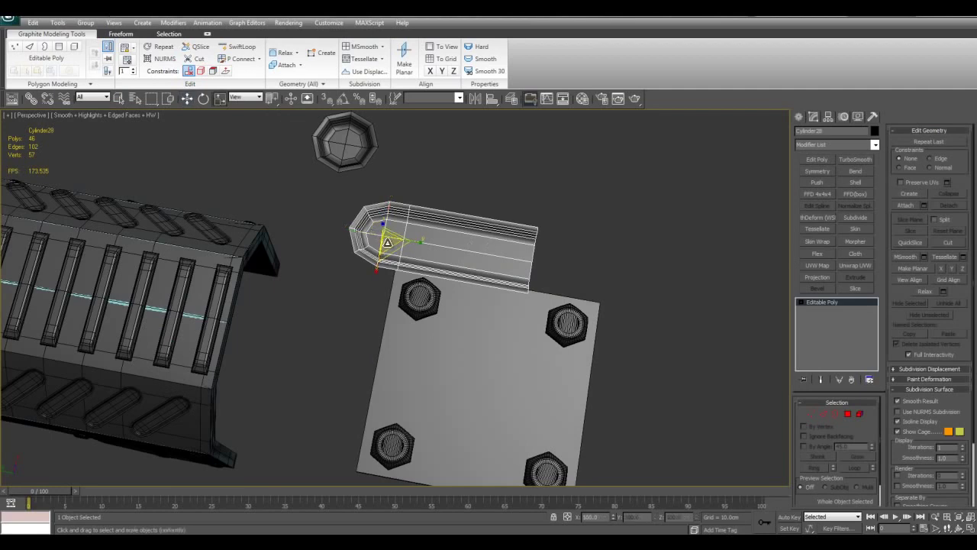
drag(387, 243, 392, 330)
key(q)
middle_drag(452, 342, 440, 320)
scroll(440, 320, up, 3)
click(460, 321)
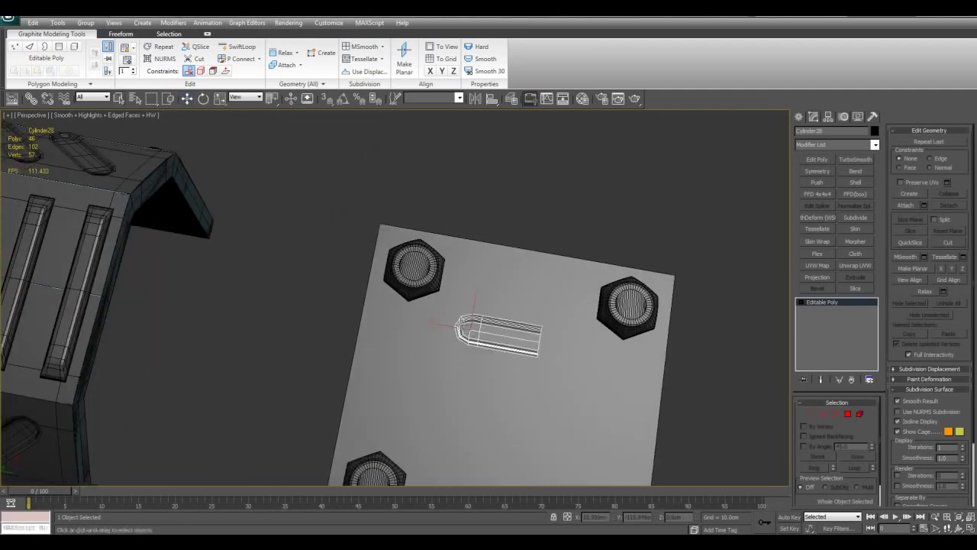
- Rotate the slot piece diagonally with angle snap and position its rounded end beside a corner bolt head
mouse_move(460, 321)
mouse_down()
mouse_move(446, 318)
mouse_move(468, 319)
mouse_move(467, 330)
mouse_up()
key(w)
key(e)
key(a)
key(w)
alt+middle_drag(467, 327, 471, 256)
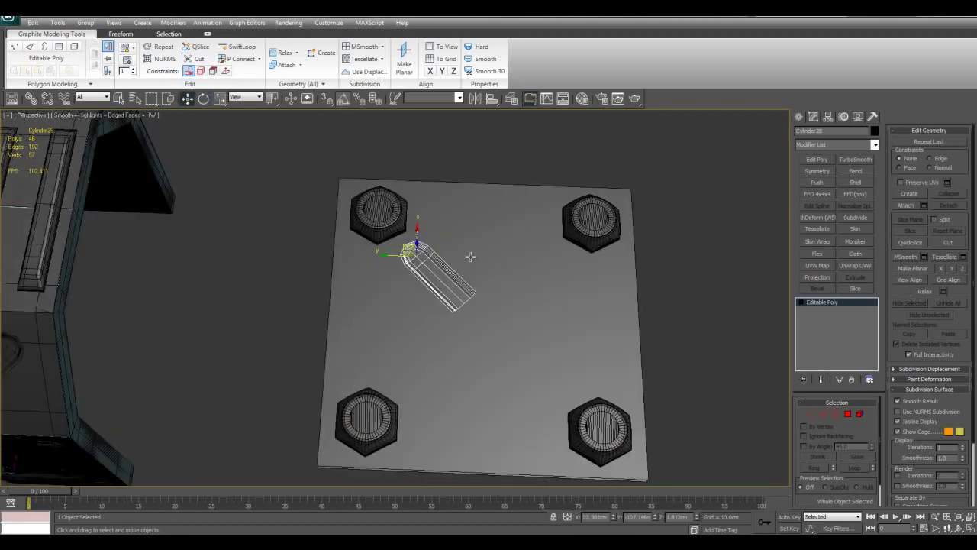
- Complete the half slot with a Y-axis Symmetry modifier and mirror it onto the plate's four diagonals with two more Symmetry modifiers
click(817, 171)
scroll(710, 336, up, 2)
click(831, 420)
click(812, 303)
click(829, 311)
alt+middle_drag(584, 256, 583, 319)
drag(416, 223, 452, 234)
scroll(466, 244, down, 3)
key(1)
key(q)
alt+middle_drag(484, 292, 575, 207)
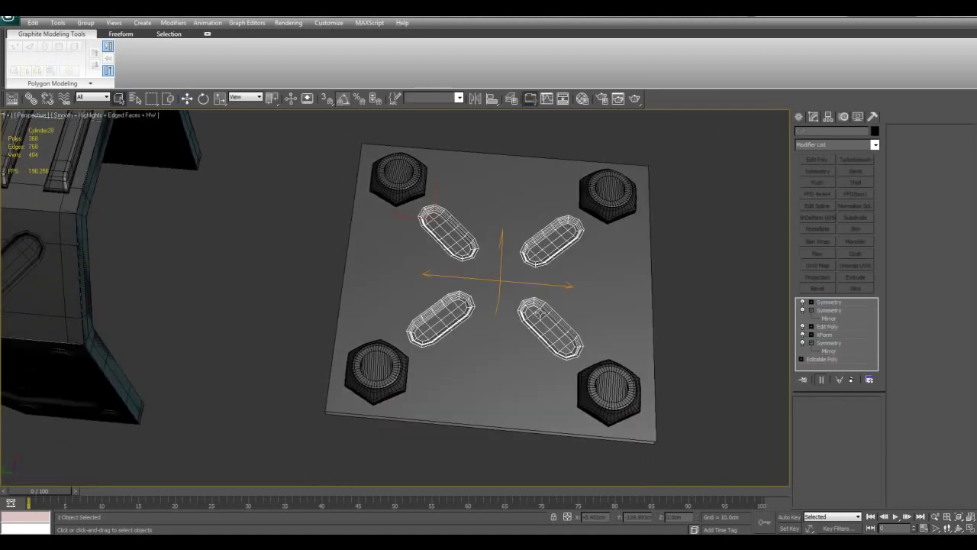
- Add a TurboSmooth modifier on top of the mirrored slots' modifier stack
click(828, 302)
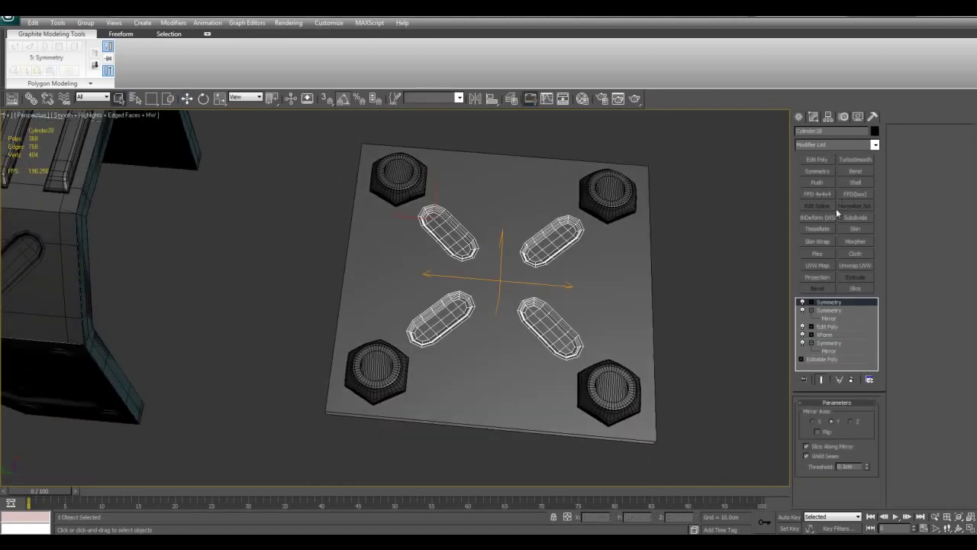
click(854, 159)
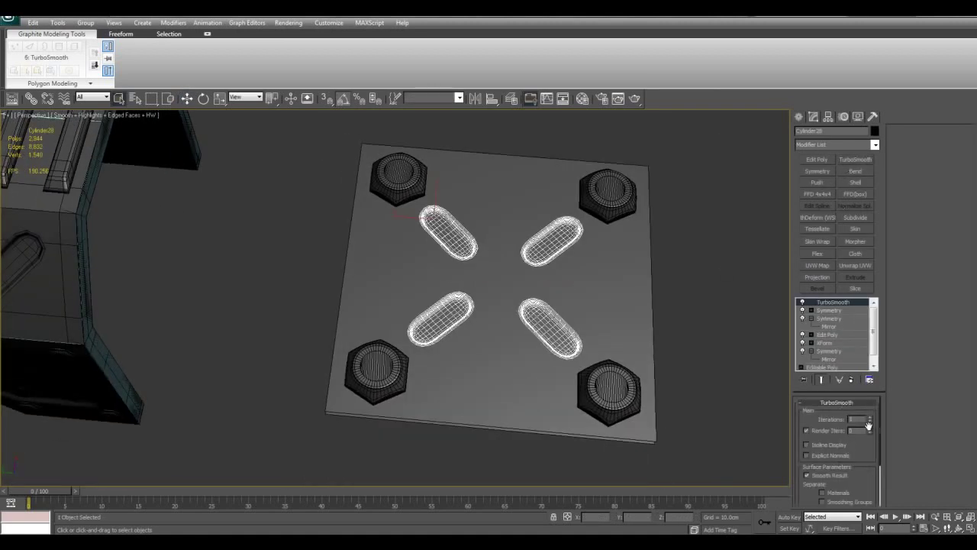
click(726, 364)
alt+middle_drag(727, 365, 587, 324)
- Check the height of the flat plane's Projection cage against the bolt heads and slots in the Front view
click(541, 375)
scroll(587, 324, up, 2)
key(alt+w)
right_click(616, 210)
key(alt+w)
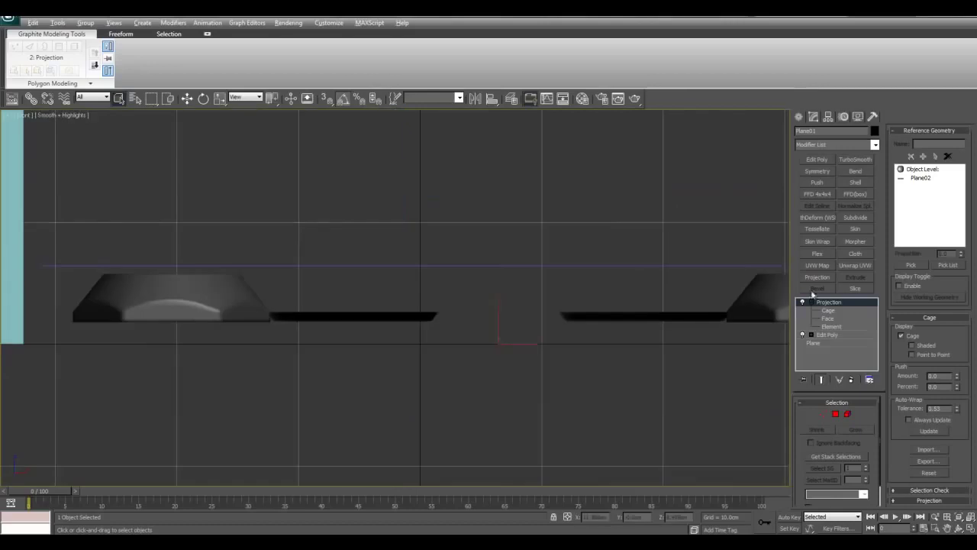
click(831, 311)
key(w)
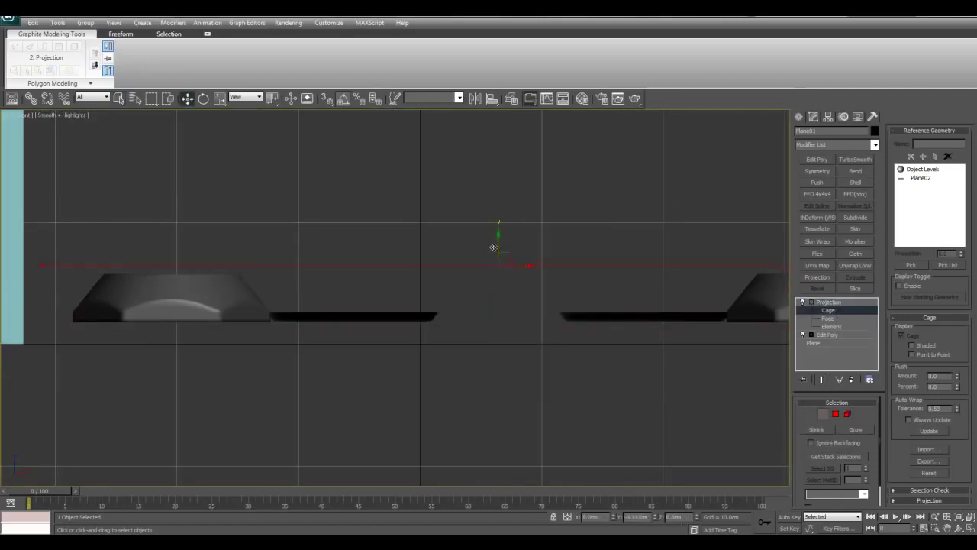
middle_drag(510, 260, 332, 273)
middle_drag(438, 257, 554, 269)
key(1)
key(q)
key(alt+w)
right_click(630, 371)
key(alt+w)
- Compare the modeled bolt heads and slots on the plate with the baked details on the flat plane beside it
alt+middle_drag(631, 372, 552, 346)
scroll(584, 361, down, 3)
middle_drag(639, 321, 630, 327)
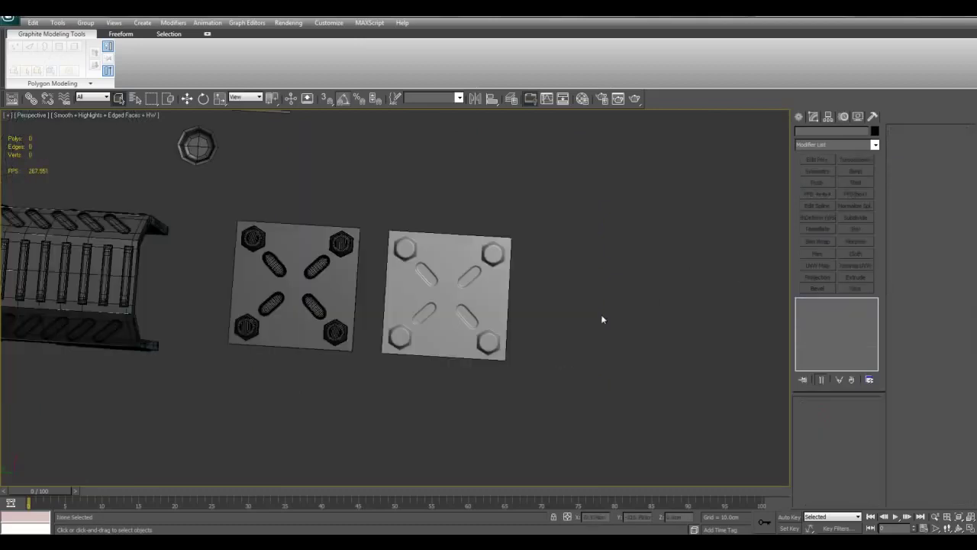
middle_drag(574, 295, 560, 296)
scroll(548, 281, up, 4)
middle_drag(539, 262, 657, 380)
scroll(474, 292, up, 2)
middle_drag(474, 291, 522, 317)
alt+middle_drag(388, 322, 387, 270)
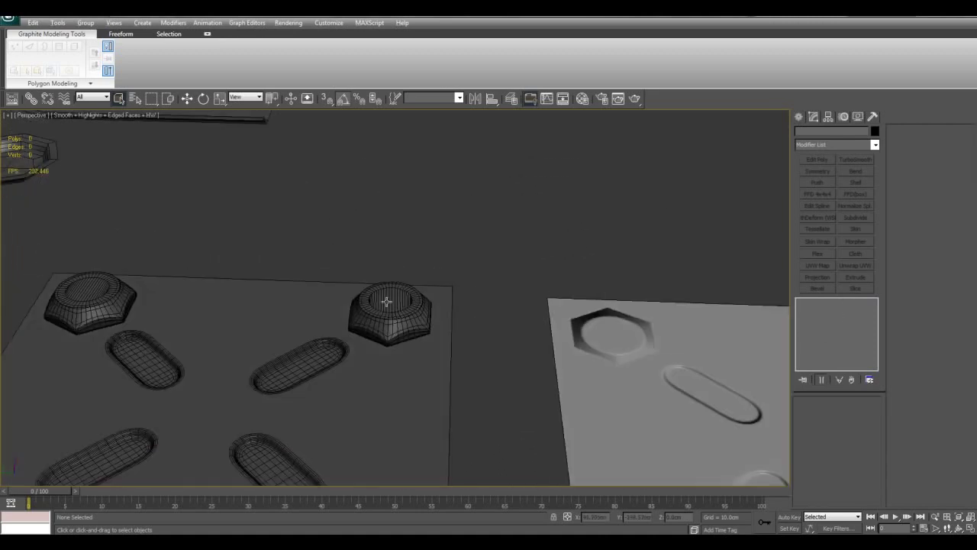
alt+middle_drag(396, 309, 476, 251)
click(395, 287)
scroll(450, 278, down, 4)
click(514, 244)
scroll(485, 309, up, 2)
middle_drag(476, 300, 456, 275)
scroll(527, 318, down, 2)
scroll(527, 343, up, 2)
scroll(481, 285, down, 3)
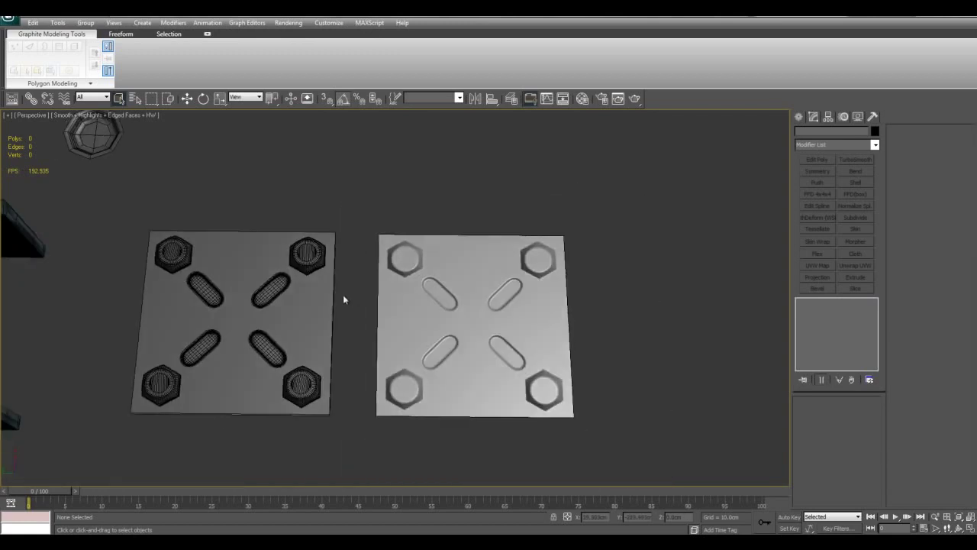
scroll(463, 296, down, 3)
middle_drag(411, 296, 459, 303)
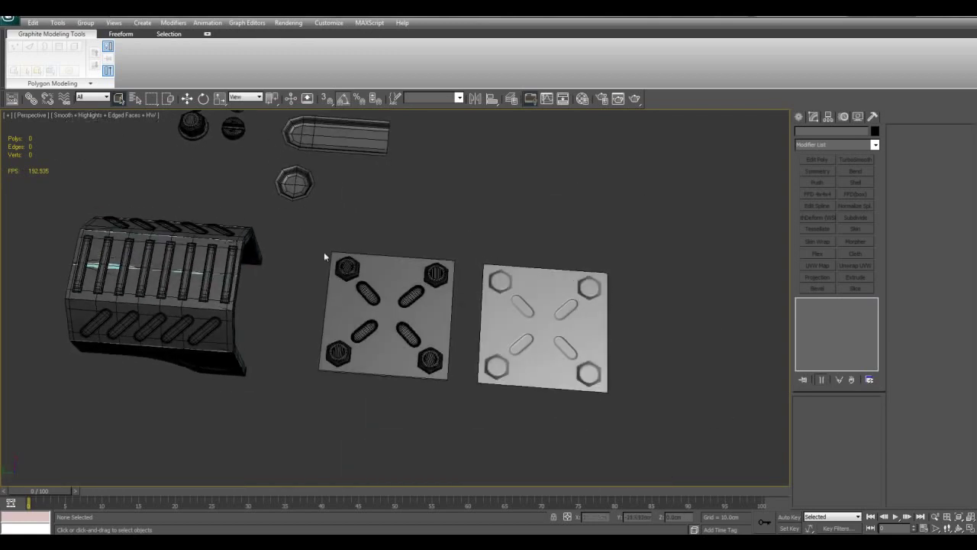
- Hide both square plates together with their bolt heads and slots
drag(313, 238, 673, 423)
right_click(566, 305)
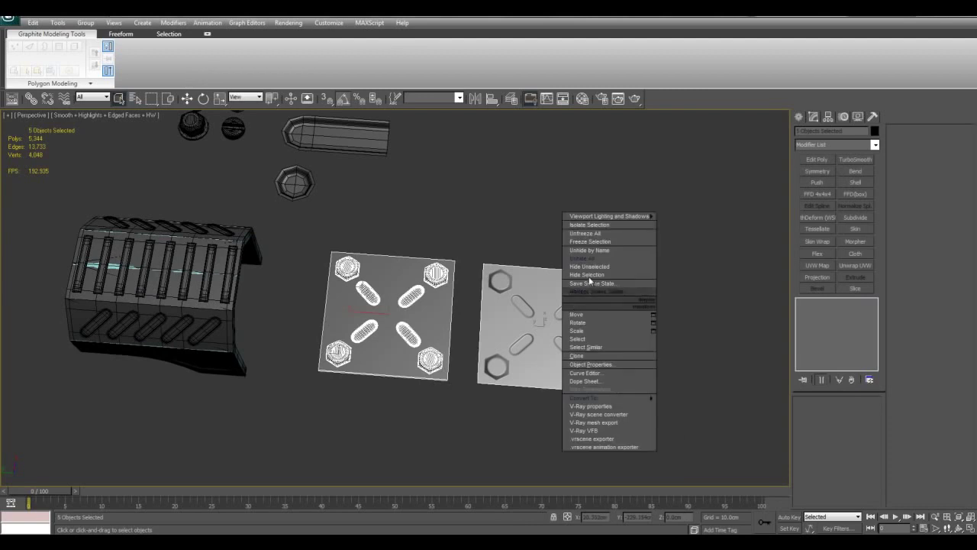
click(588, 275)
alt+middle_drag(588, 279, 464, 289)
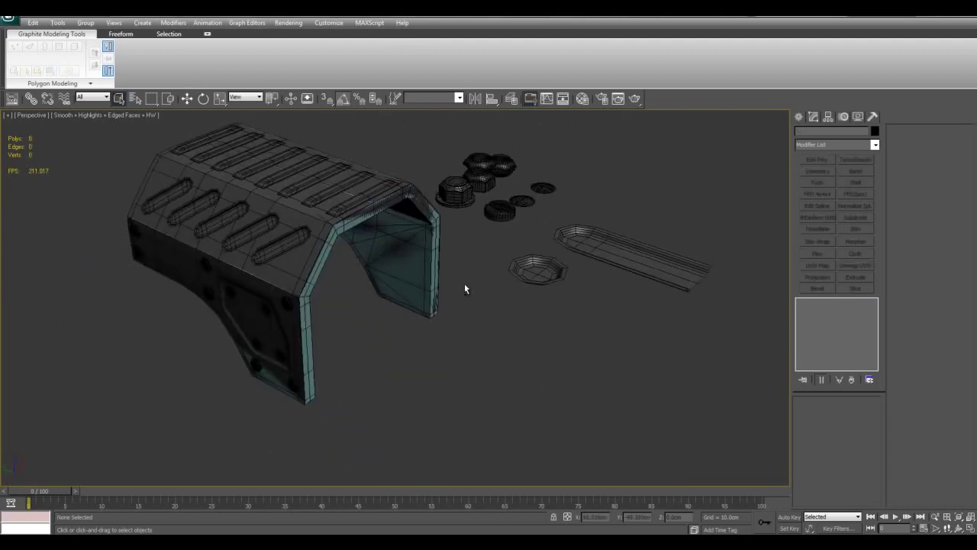
- Hide the loose bolts, dish and slot pieces beside the armor shell
click(323, 278)
key(w)
alt+middle_drag(324, 278, 374, 288)
key(q)
click(421, 236)
alt+middle_drag(561, 192, 523, 204)
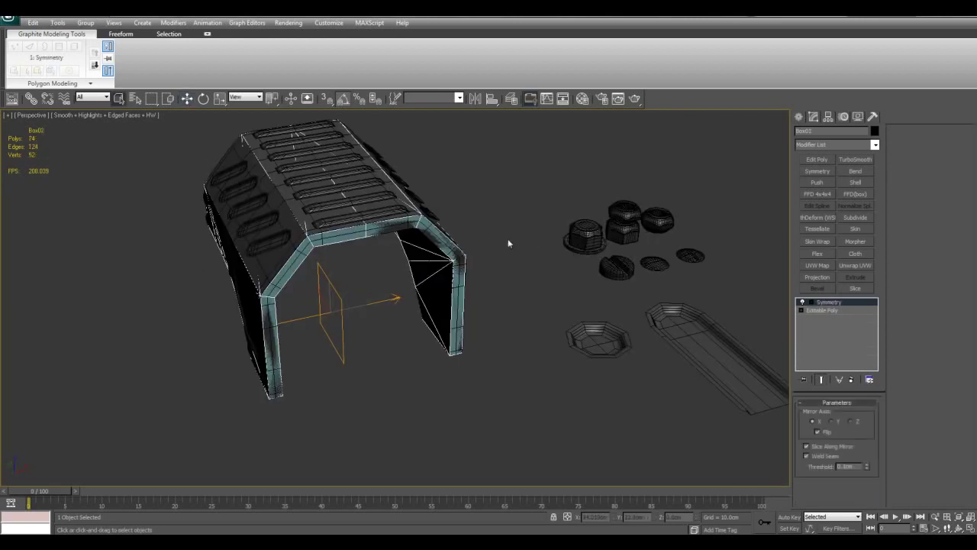
drag(530, 168, 709, 393)
right_click(673, 264)
click(714, 240)
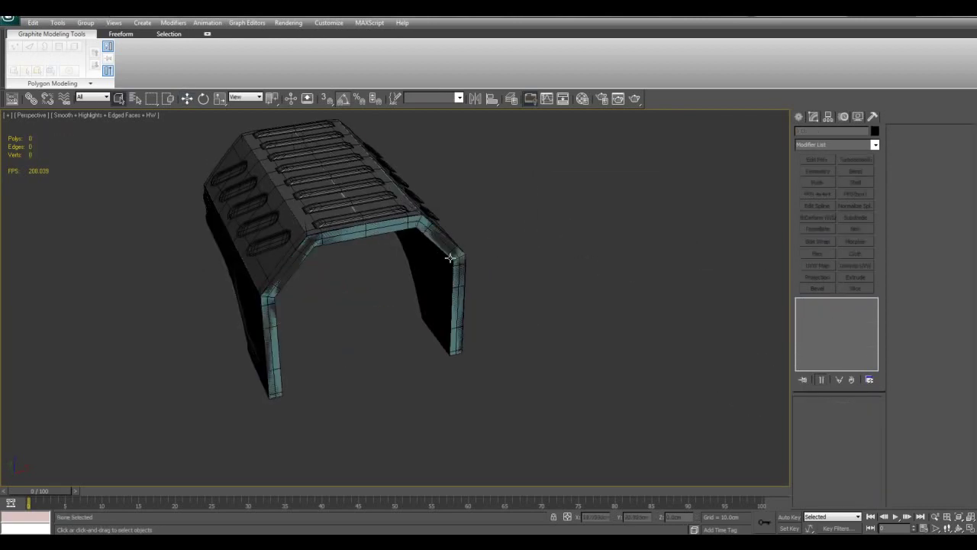
- Isolate the high-poly armor shell together with its bolts, screws, slots and inset side panel
click(443, 260)
alt+middle_drag(443, 260, 433, 248)
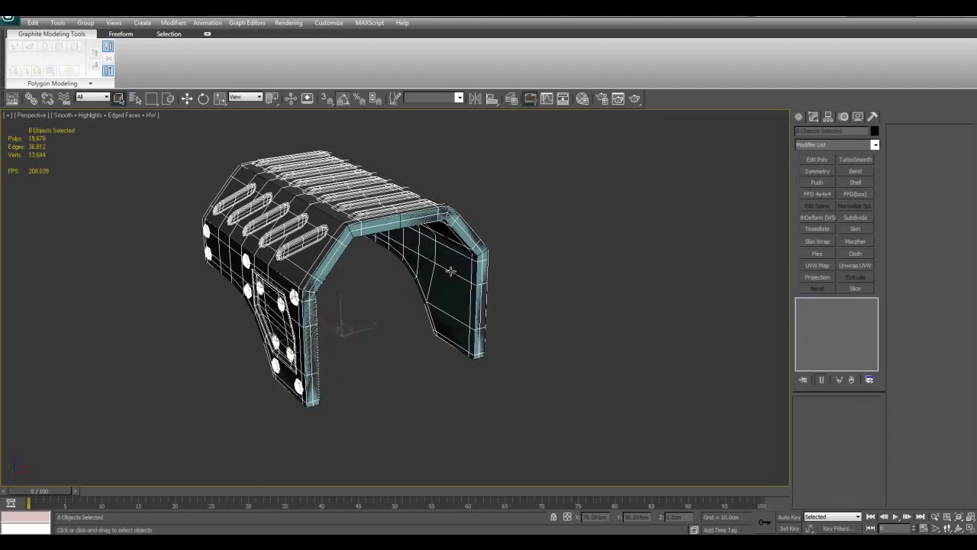
key(alt+q)
click(451, 320)
key(w)
scroll(448, 331, down, 4)
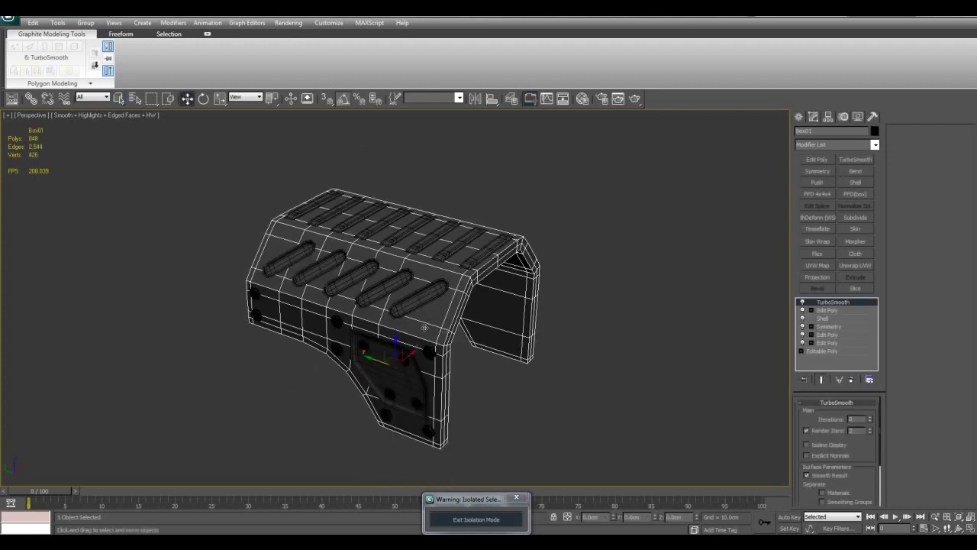
alt+middle_drag(448, 331, 466, 338)
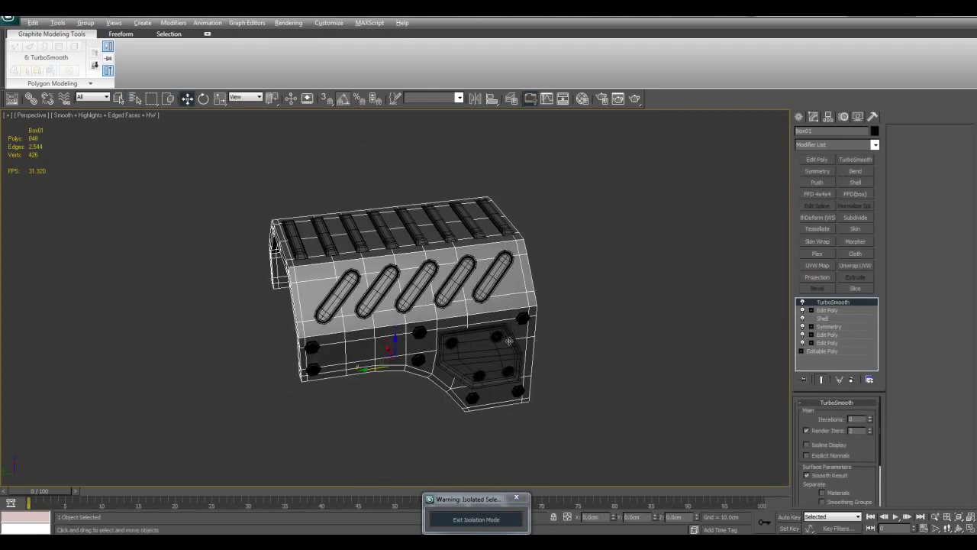
- Attach the four slotted screws on the recessed side panel into one object
alt+middle_drag(431, 347, 478, 281)
click(420, 288)
scroll(455, 290, up, 3)
middle_drag(527, 305, 499, 296)
click(494, 291)
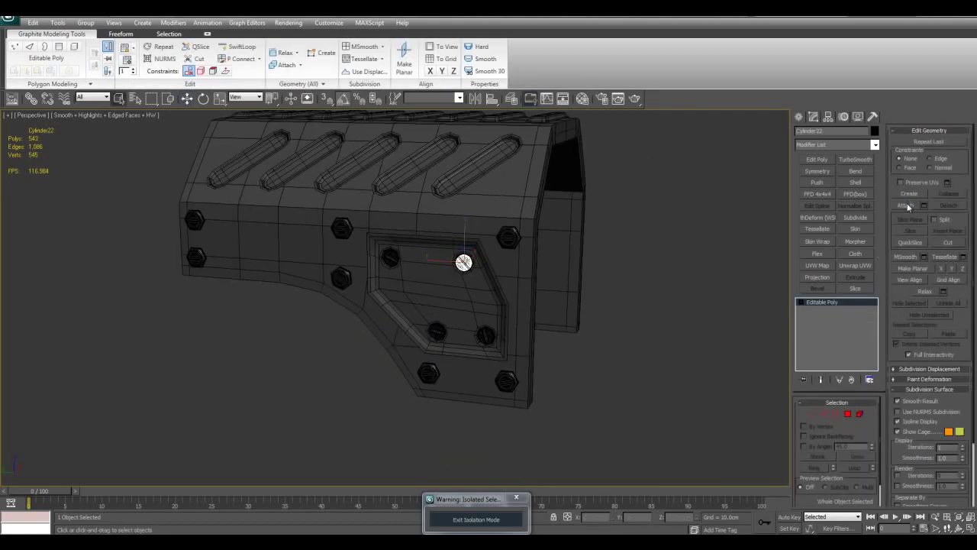
click(907, 207)
scroll(398, 293, up, 3)
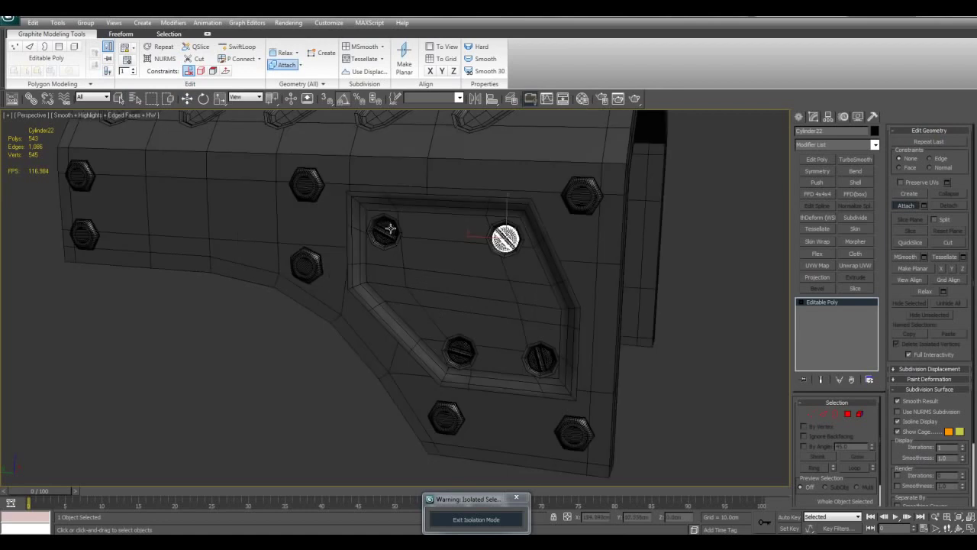
click(385, 232)
click(459, 351)
click(542, 359)
scroll(395, 297, down, 3)
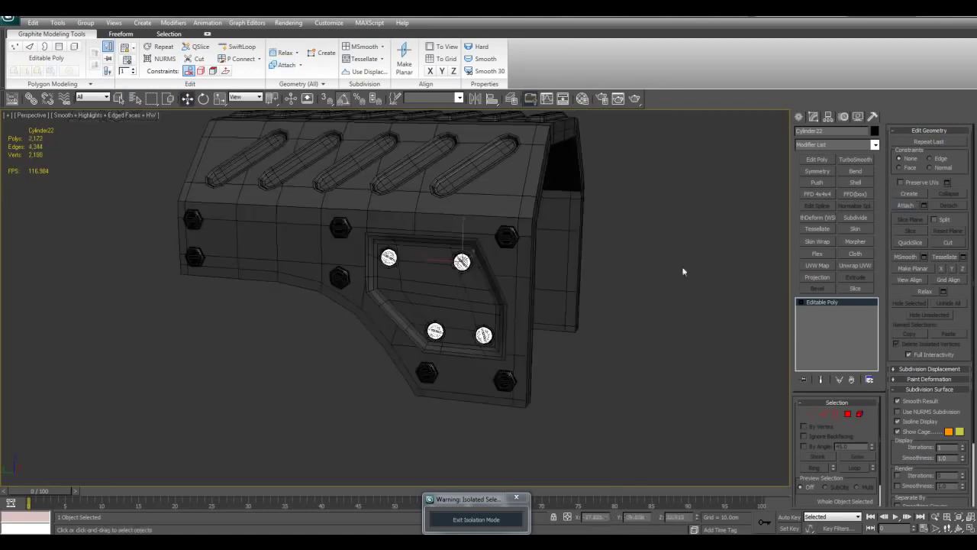
- Reset the attached screws' XForm and mirror them to the shell's other side with a flipped X-axis Symmetry, resetting the mirror plane's X position
click(873, 117)
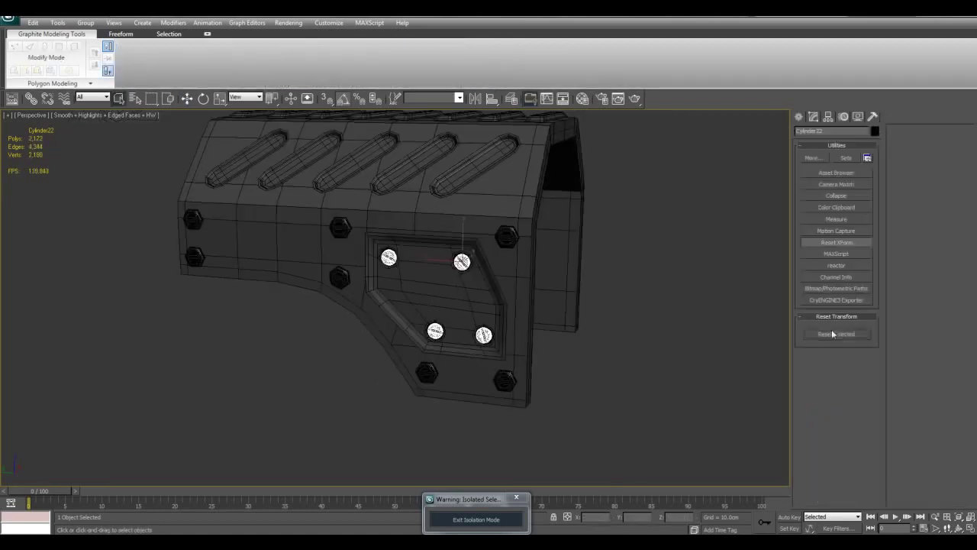
click(813, 117)
click(816, 171)
alt+middle_drag(428, 245, 638, 439)
key(w)
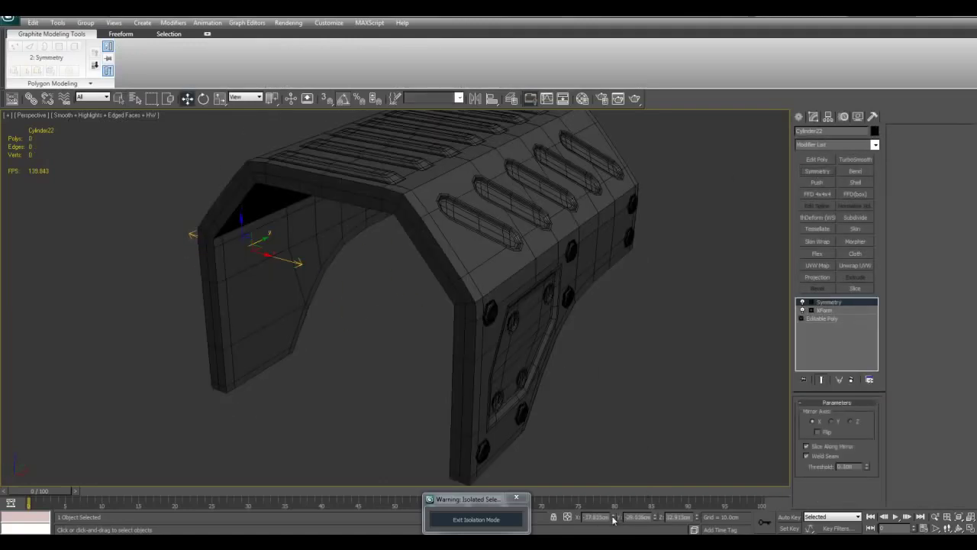
right_click(613, 519)
key(1)
key(q)
click(824, 433)
click(656, 393)
alt+middle_drag(436, 321, 431, 344)
- Examine the armor shell's screws and hex bolts with and without edged faces
key(F4)
alt+middle_drag(414, 267, 465, 286)
scroll(540, 322, up, 3)
click(511, 279)
key(F4)
click(594, 206)
click(524, 259)
scroll(465, 286, up, 3)
click(340, 246)
alt+middle_drag(340, 247, 394, 247)
middle_drag(529, 273, 494, 319)
scroll(497, 285, down, 3)
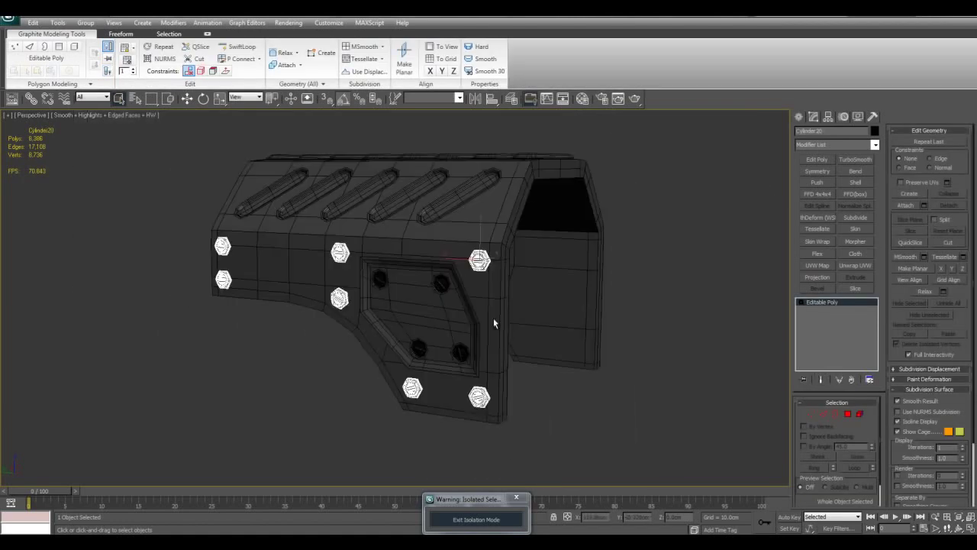
- Switch off the Symmetry modifier of the low-poly shell, examine its remaining half and leave isolation mode
click(480, 520)
click(455, 274)
click(454, 273)
key(alt+q)
click(804, 303)
alt+middle_drag(604, 286, 515, 295)
middle_drag(461, 173, 523, 269)
alt+middle_drag(547, 219, 527, 264)
click(501, 524)
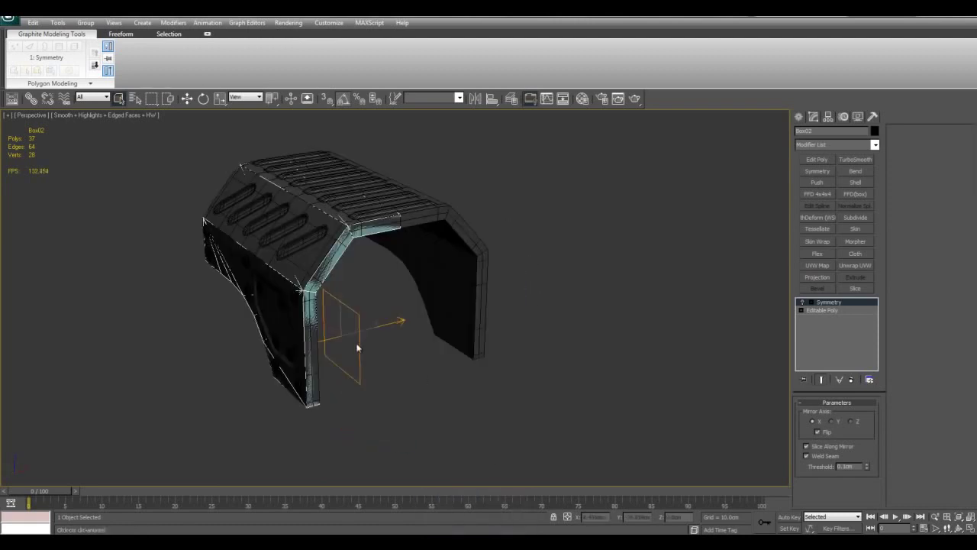
- Clone the high-poly armor shell beside the original and isolate the clone
click(298, 267)
alt+middle_drag(298, 267, 335, 280)
key(w)
scroll(335, 279, down, 3)
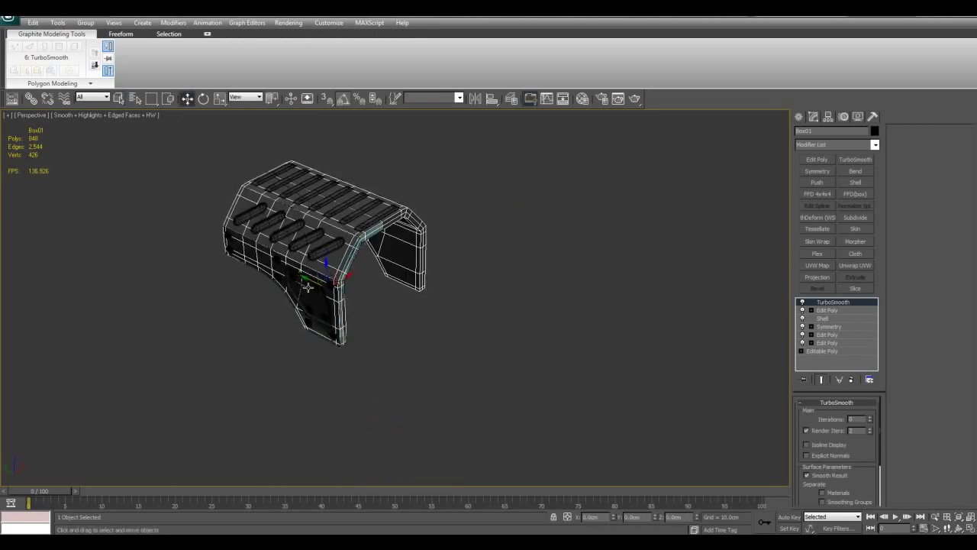
mouse_move(307, 282)
shift+mouse_down()
mouse_move(416, 309)
mouse_move(519, 313)
shift+mouse_up()
click(498, 316)
key(alt+q)
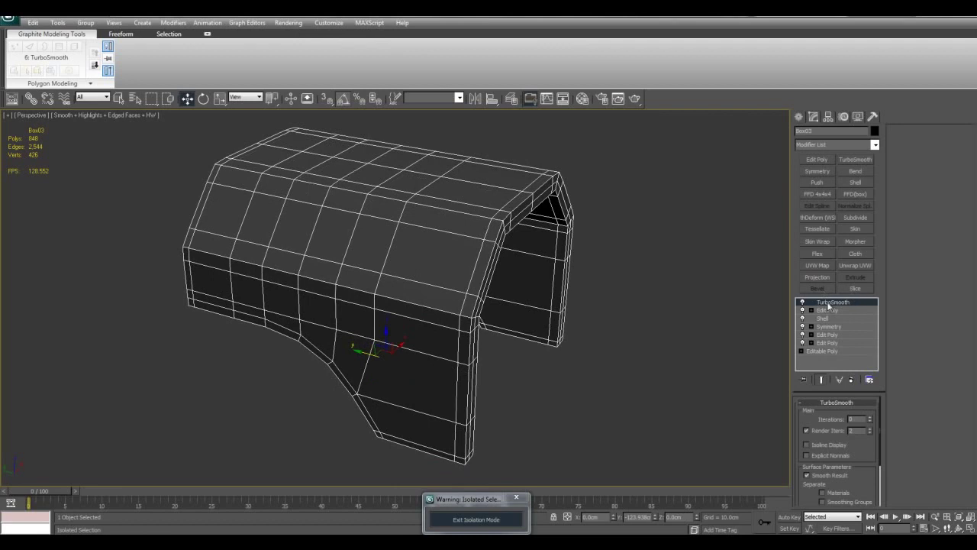
- Delete the TurboSmooth, upper Edit Poly and Shell modifiers from the cloned shell and switch its Symmetry off
right_click(830, 305)
click(871, 319)
right_click(830, 303)
click(863, 317)
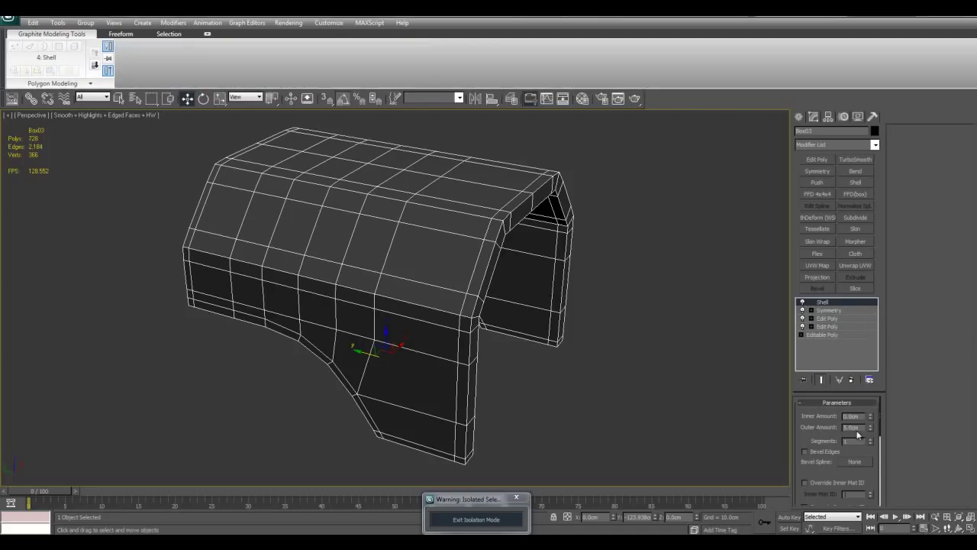
right_click(828, 304)
click(842, 317)
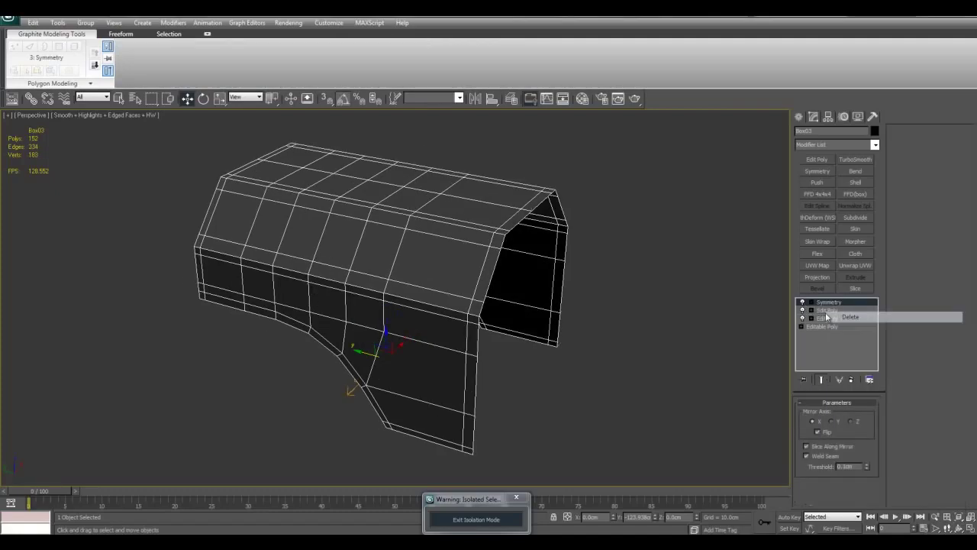
click(801, 302)
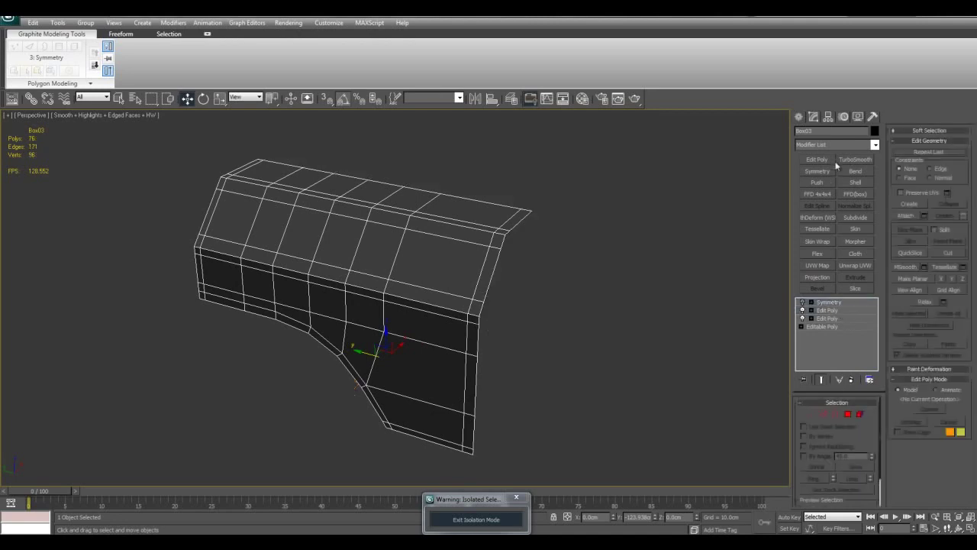
- Add an Edit Poly modifier below the Symmetry and remove the lengthwise support edge loops along the half shell's creases
click(840, 311)
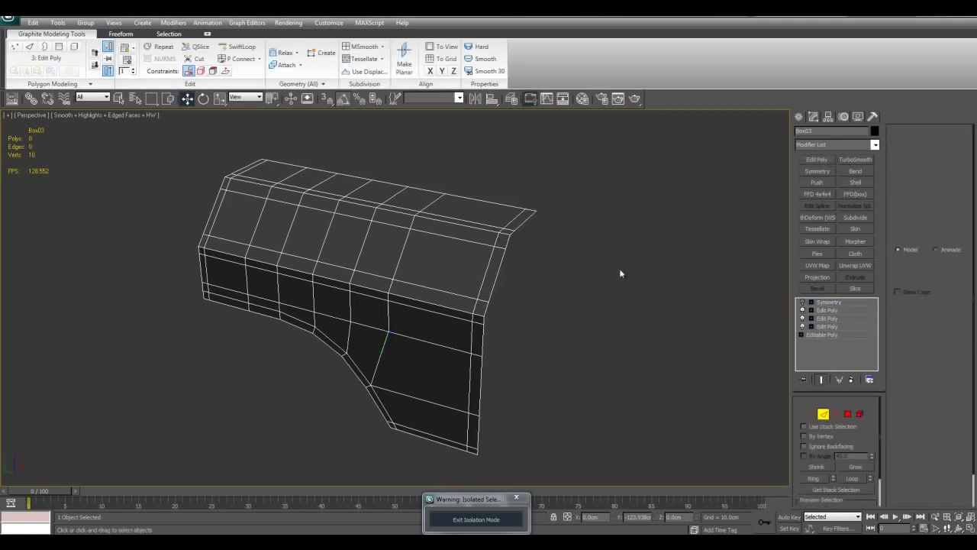
alt+middle_drag(620, 270, 646, 247)
middle_drag(556, 277, 599, 261)
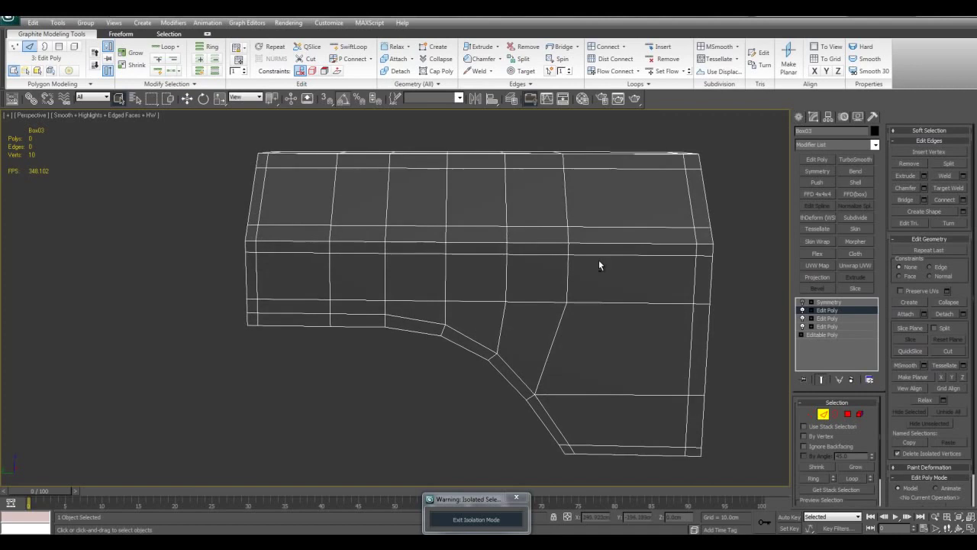
click(487, 253)
ctrl+click(482, 302)
alt+middle_drag(492, 269, 468, 290)
ctrl+click(462, 260)
alt+middle_drag(469, 238, 464, 265)
ctrl+drag(469, 244, 463, 268)
key(alt+l)
key(ctrl+BackSpace)
- Remove the support edge loops running along the half shell's front, rear and lower borders
alt+middle_drag(507, 207, 542, 195)
click(604, 208)
ctrl+click(555, 389)
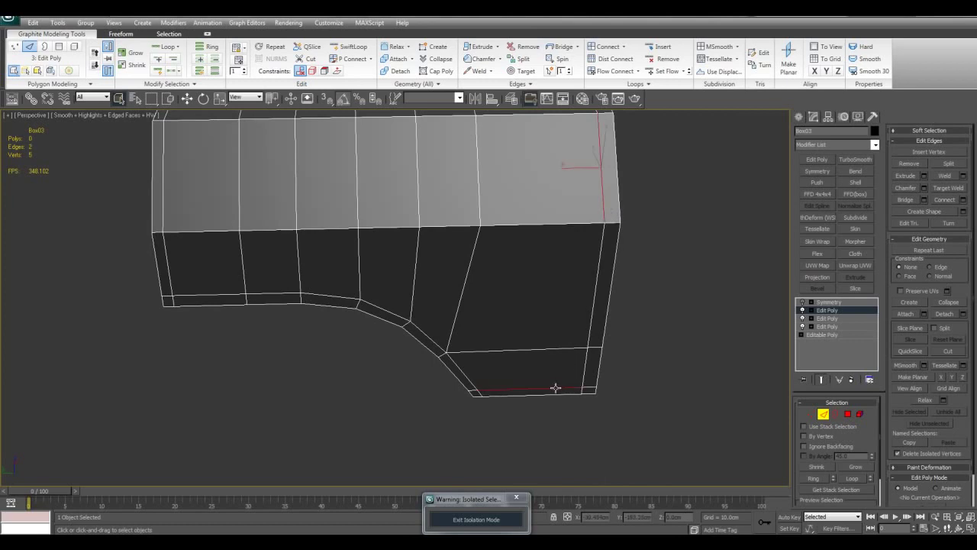
ctrl+click(167, 262)
middle_drag(317, 286, 321, 288)
key(alt+l)
key(ctrl+BackSpace)
alt+middle_drag(460, 351, 464, 301)
click(481, 286)
key(alt+l)
key(ctrl+BackSpace)
middle_drag(549, 344, 526, 309)
- Target-weld the two stray inner vertices beside the angled lower edge onto the shell's outline corners
key(1)
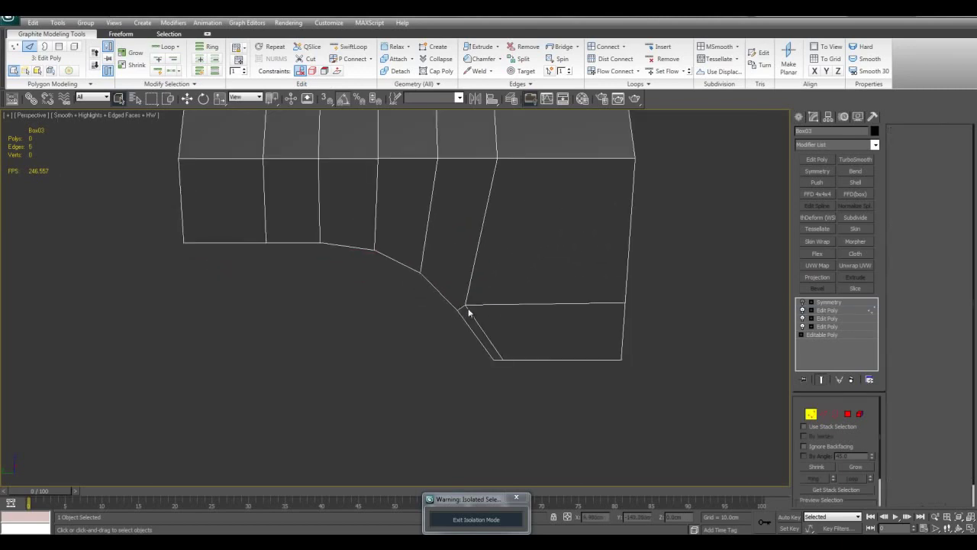
key(1)
click(456, 311)
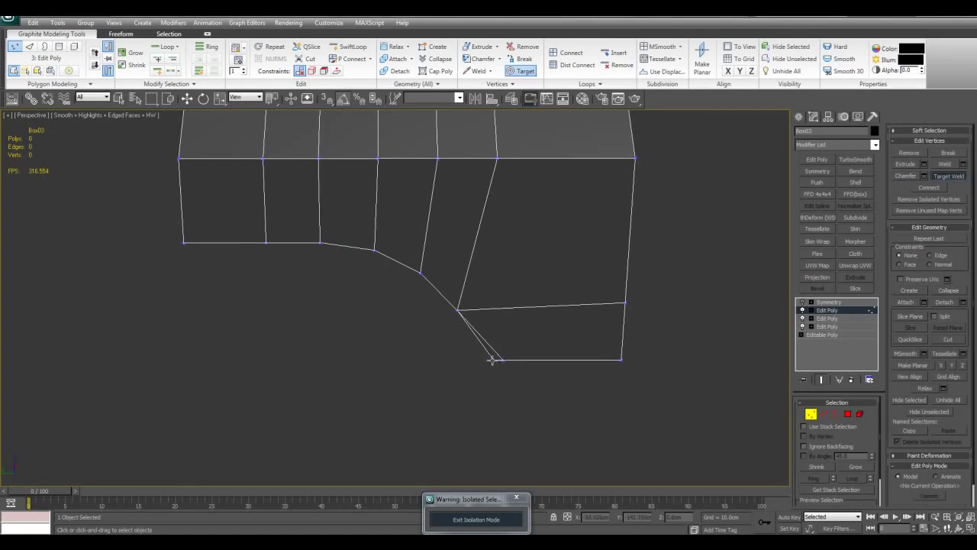
click(494, 361)
right_click(402, 209)
- Select the inner vertices of the half shell's three upper rows, make them planar in Y and weld them together
middle_drag(403, 207, 408, 305)
scroll(397, 290, down, 2)
drag(278, 171, 495, 290)
key(w)
scroll(496, 291, up, 4)
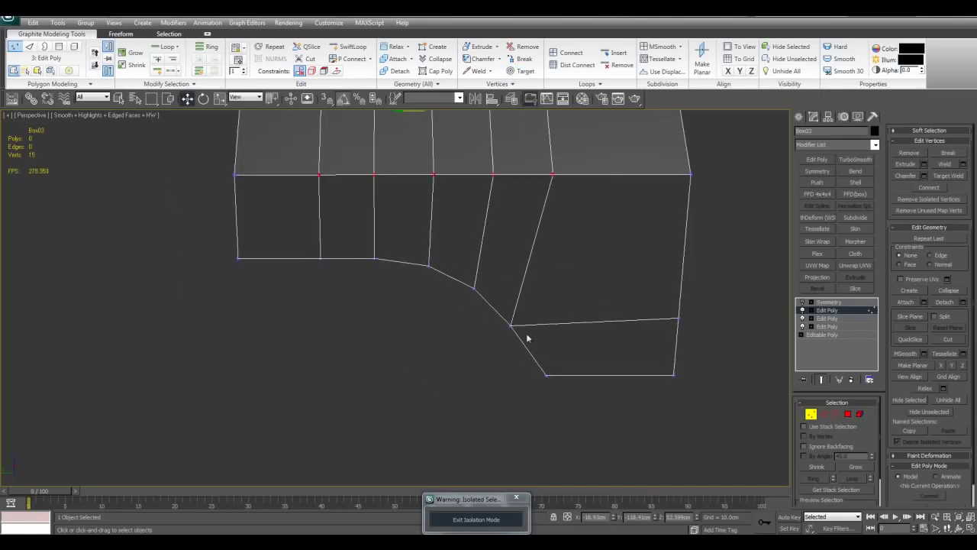
middle_drag(236, 247, 274, 332)
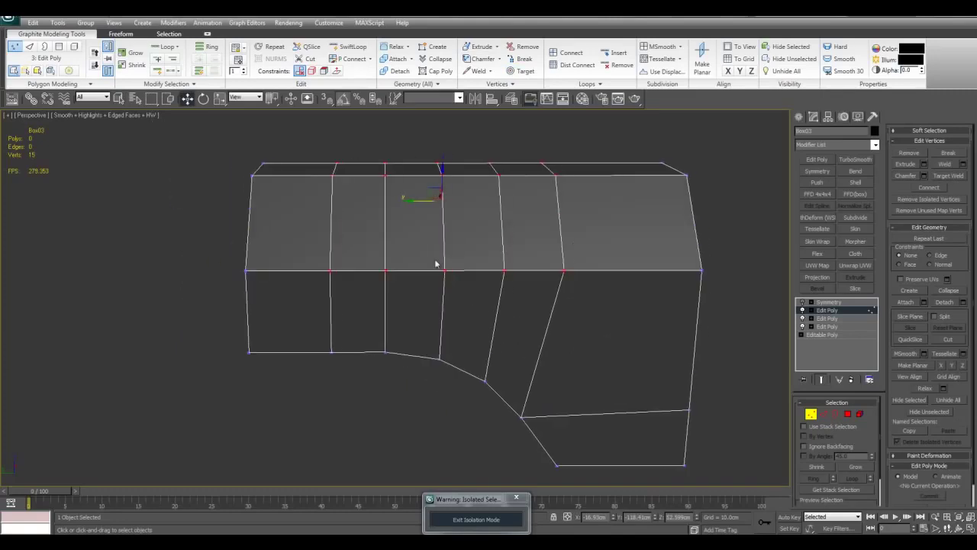
middle_drag(470, 220, 481, 242)
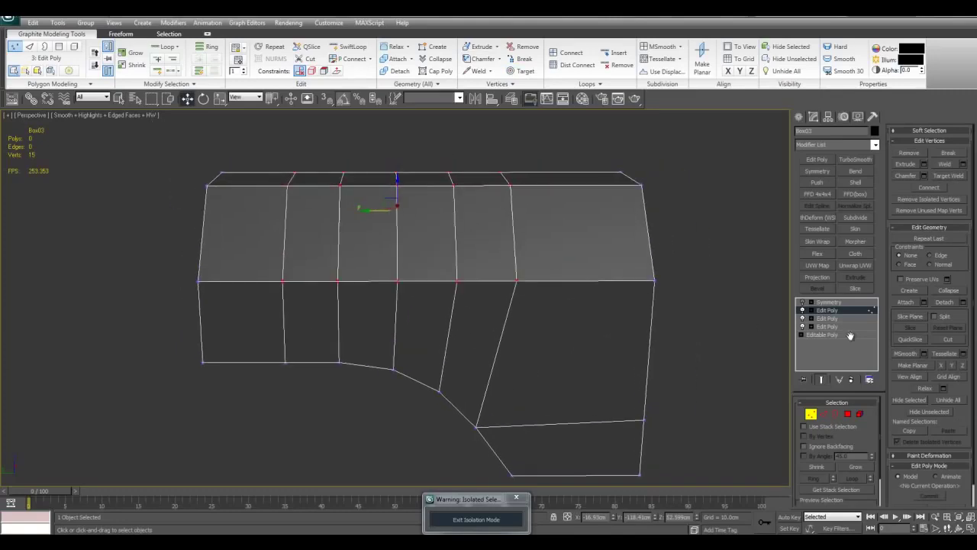
click(953, 366)
mouse_move(545, 286)
middle_down()
mouse_move(596, 329)
mouse_move(544, 286)
middle_up()
scroll(543, 286, up, 3)
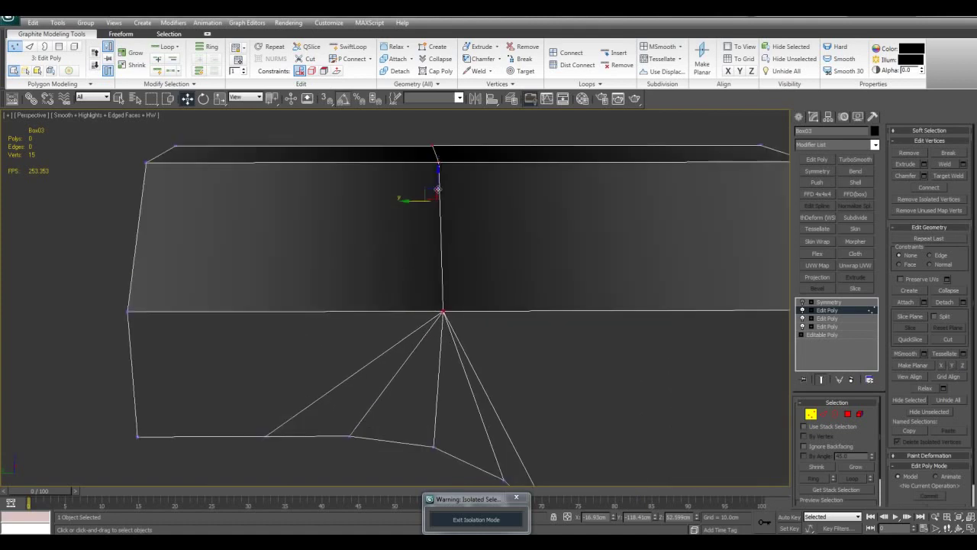
scroll(447, 245, down, 3)
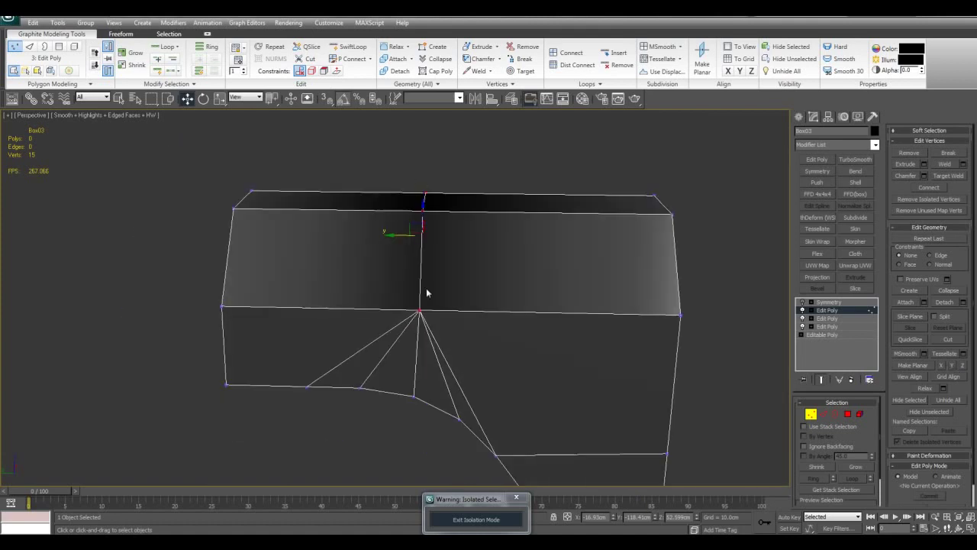
click(951, 165)
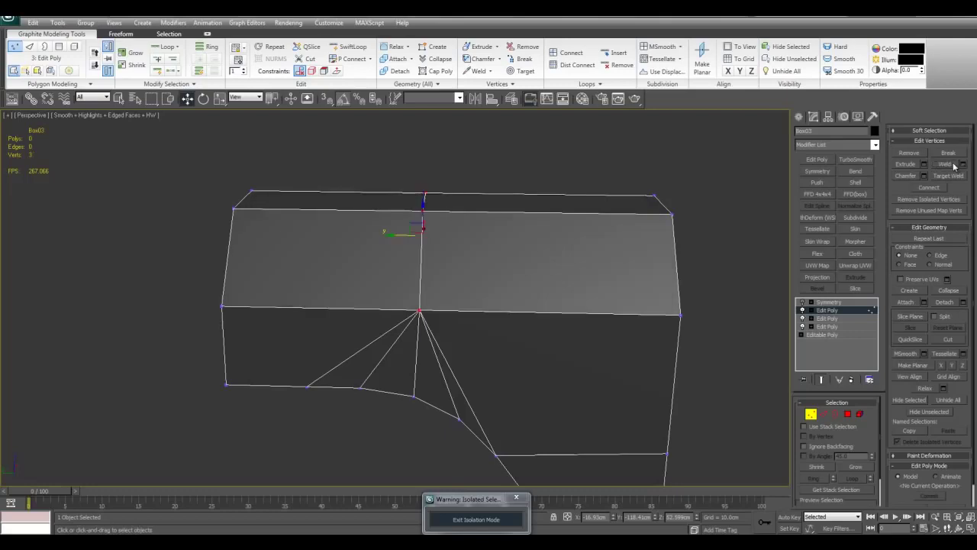
- Target-weld the merged lower-crease vertex onto the corner above the deep side flap and remove the leftover cross edges
middle_drag(500, 343, 432, 312)
click(432, 297)
key(q)
key(ctrl+shift+w)
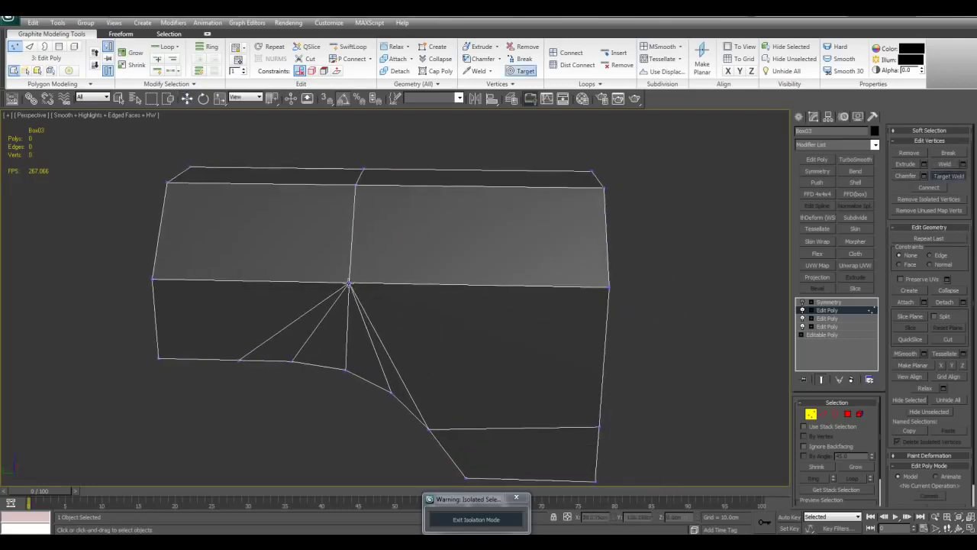
click(350, 283)
click(608, 287)
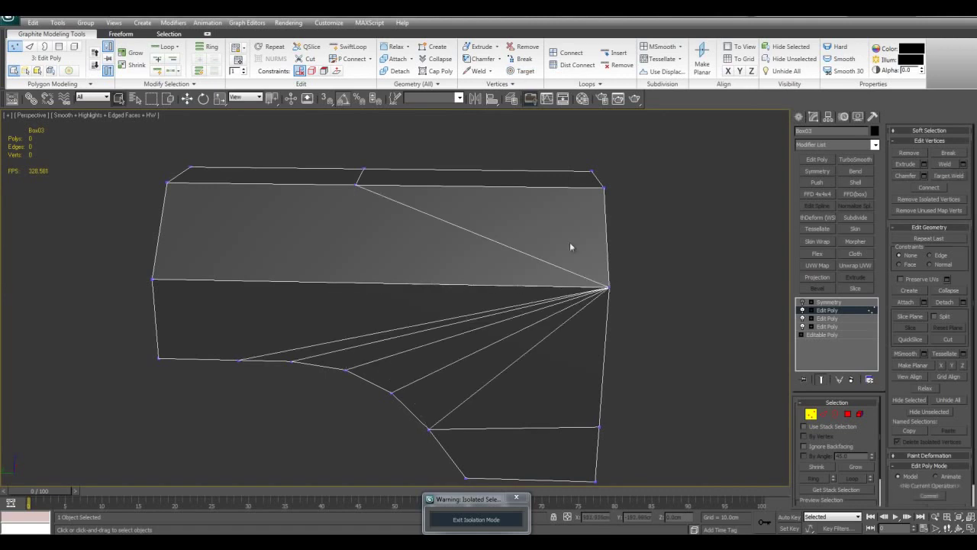
double_click(454, 225)
key(ctrl+BackSpace)
- Target-weld the extra vertex on the deep flap's outer edge onto the crease corner above it
middle_drag(484, 299, 484, 233)
key(1)
key(1)
key(ctrl+w)
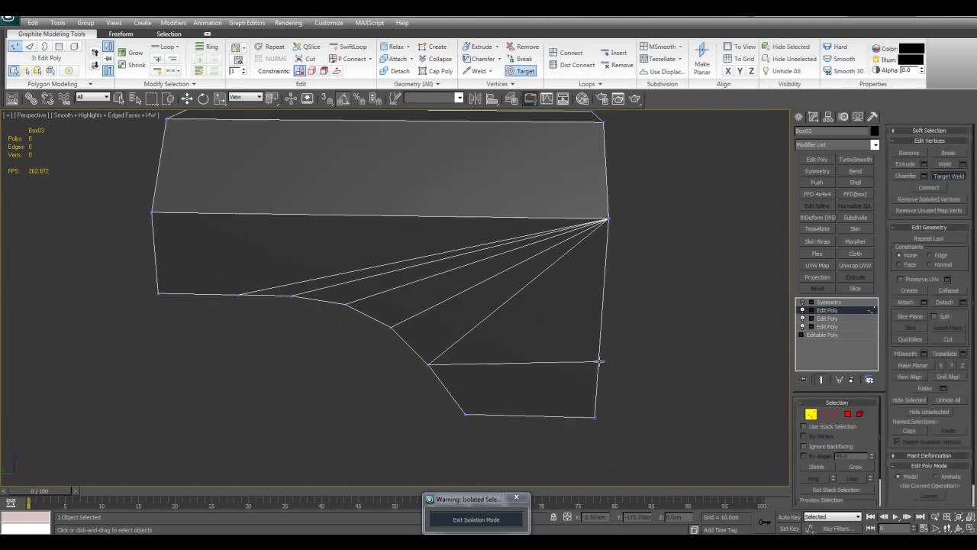
click(599, 362)
click(611, 220)
right_click(645, 249)
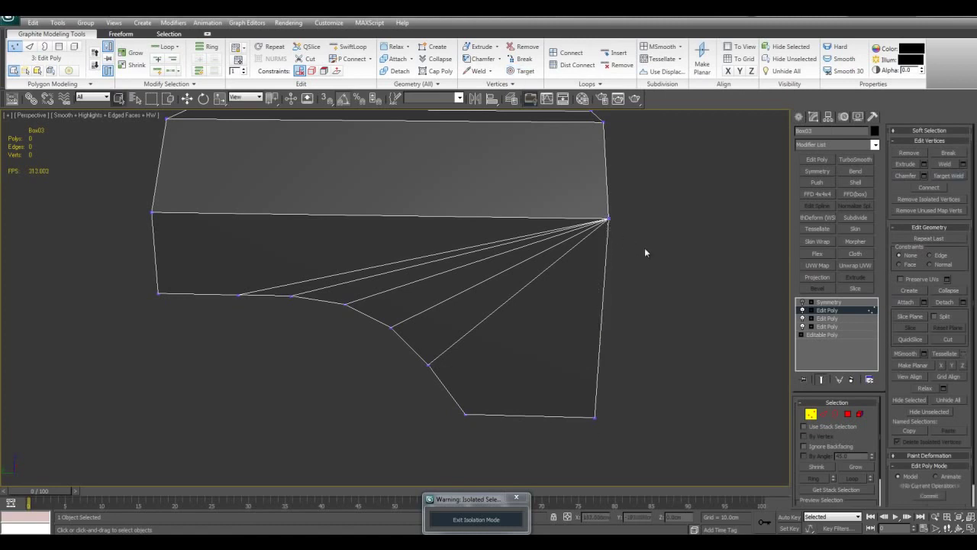
- Target-weld the extra vertex on the straight lower border onto the neighbouring vertex where the curve begins
scroll(603, 288, down, 3)
alt+middle_drag(602, 290, 493, 265)
scroll(520, 297, up, 3)
scroll(397, 275, up, 3)
key(ctrl+shift+t)
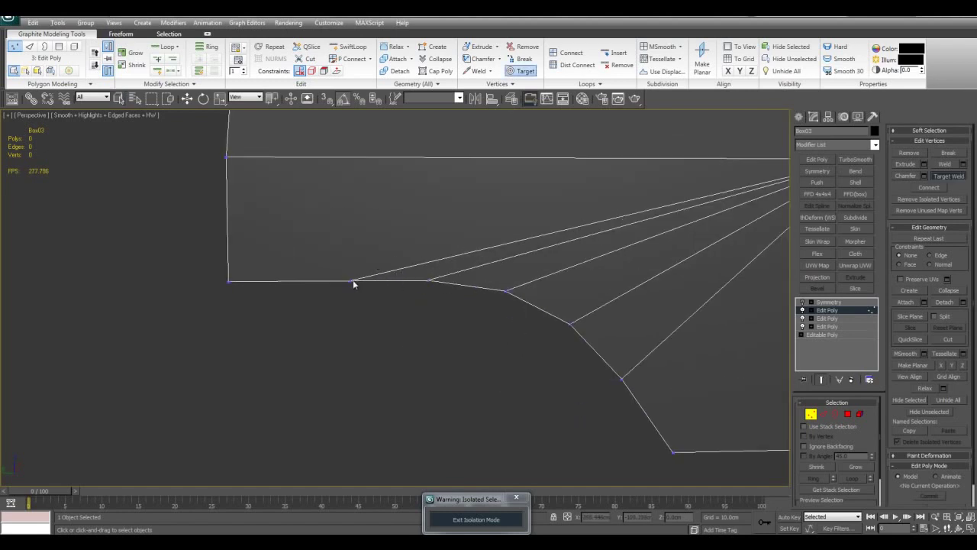
click(430, 280)
right_click(451, 302)
alt+middle_drag(468, 320, 374, 345)
scroll(485, 301, down, 3)
alt+middle_drag(475, 323, 463, 320)
key(1)
scroll(548, 286, down, 3)
mouse_move(548, 286)
alt+middle_down()
mouse_move(528, 280)
mouse_move(545, 273)
alt+middle_up()
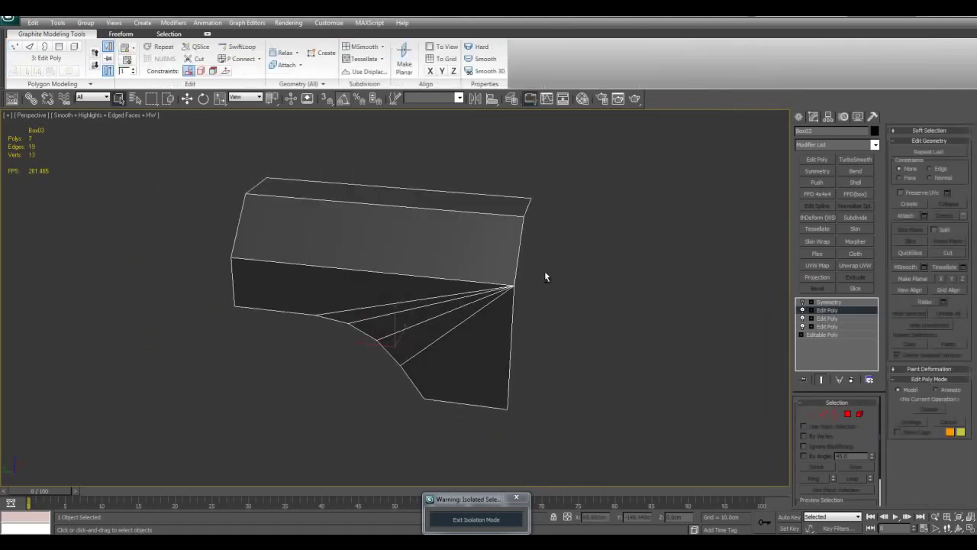
- Thicken the half shell with a Shell modifier, add an Edit Poly above it and delete the cap polygon along the symmetry seam
click(865, 183)
alt+middle_drag(611, 279, 830, 207)
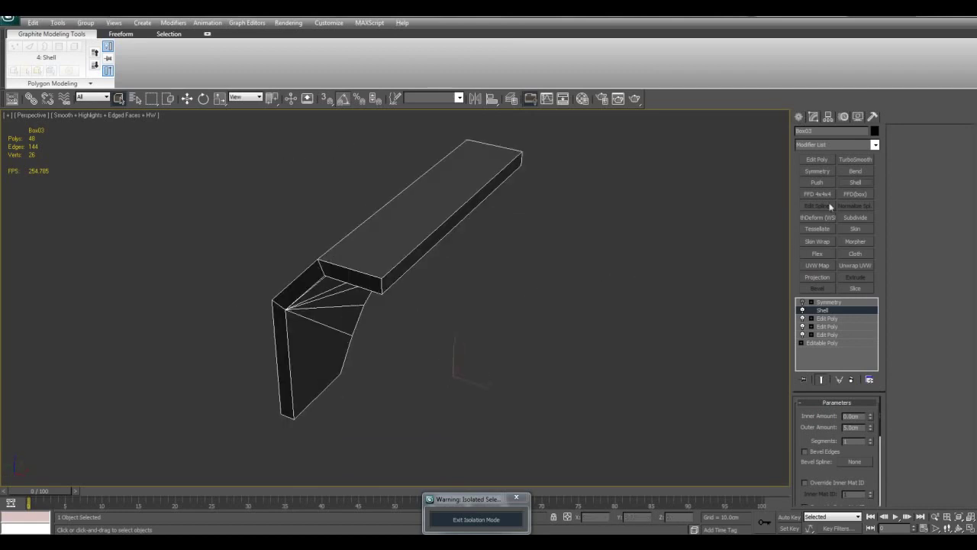
click(823, 163)
key(4)
alt+middle_drag(426, 207, 483, 244)
scroll(578, 273, up, 3)
key(4)
alt+middle_drag(578, 274, 647, 264)
scroll(626, 268, down, 2)
- Triangulate the half shell with a Subdivide modifier of size 500 cm and add an Edit Poly above it
click(854, 218)
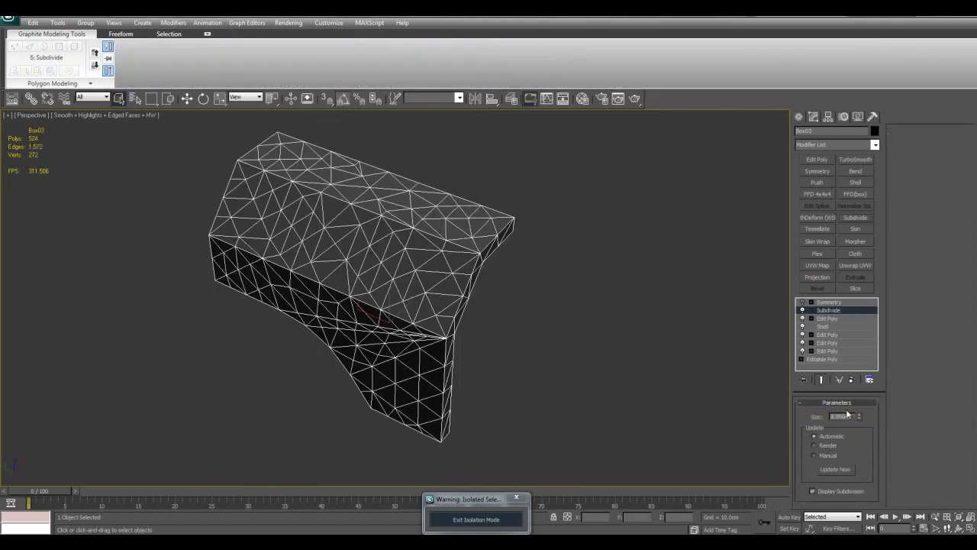
text(500)
key(Return)
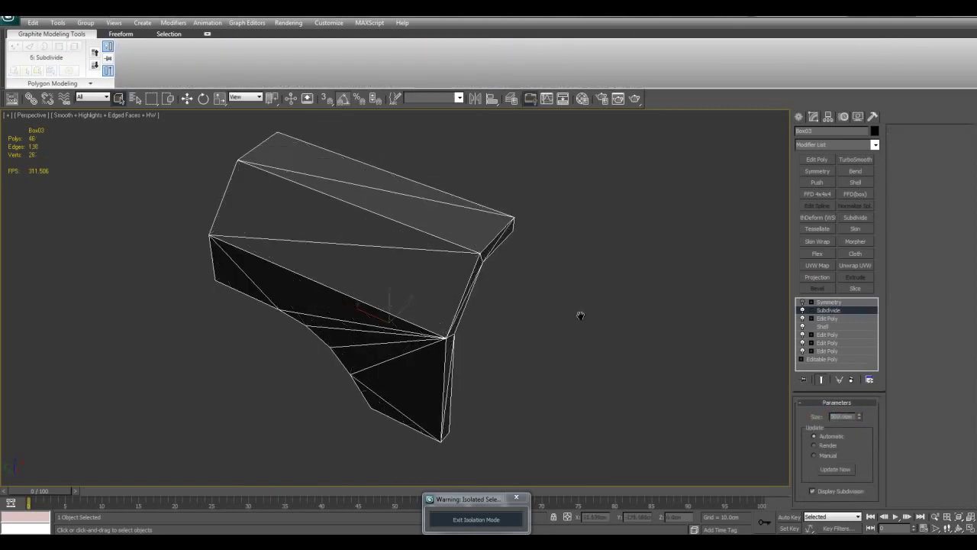
alt+middle_drag(585, 313, 571, 295)
scroll(571, 295, up, 3)
key(z)
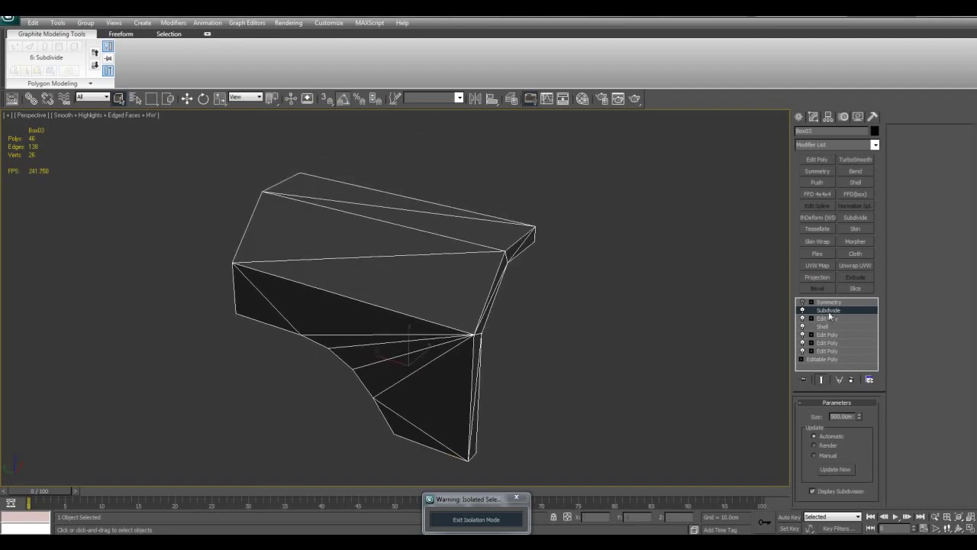
click(832, 303)
click(822, 311)
click(824, 161)
middle_drag(580, 215, 628, 205)
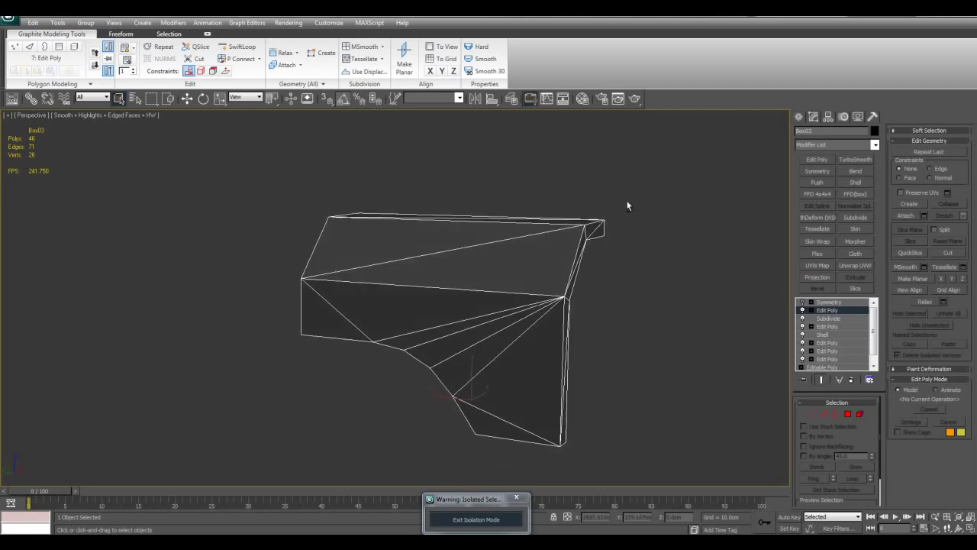
- Open the TexTools toolbar and start a face-level UV unwrap of the half shell in the UV editor
click(10, 100)
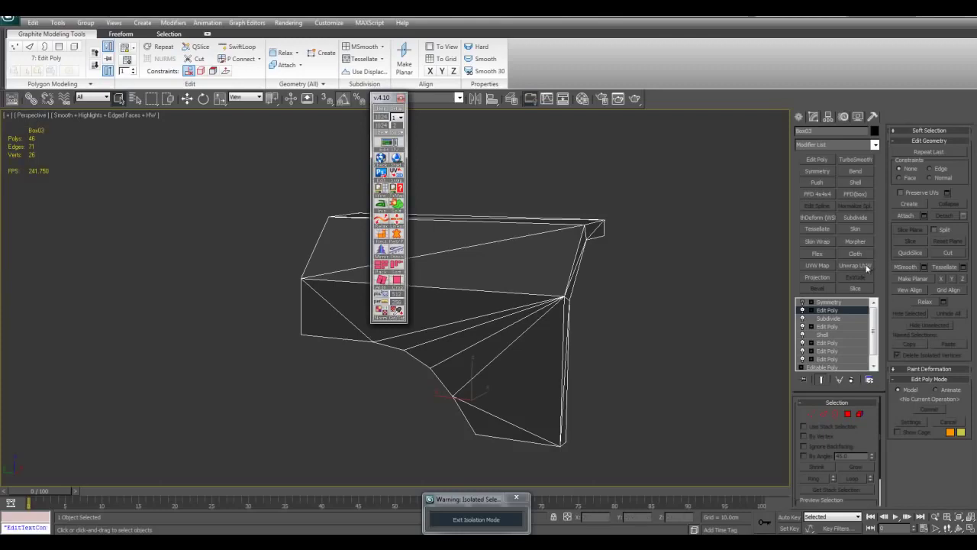
middle_drag(553, 200, 589, 218)
click(388, 144)
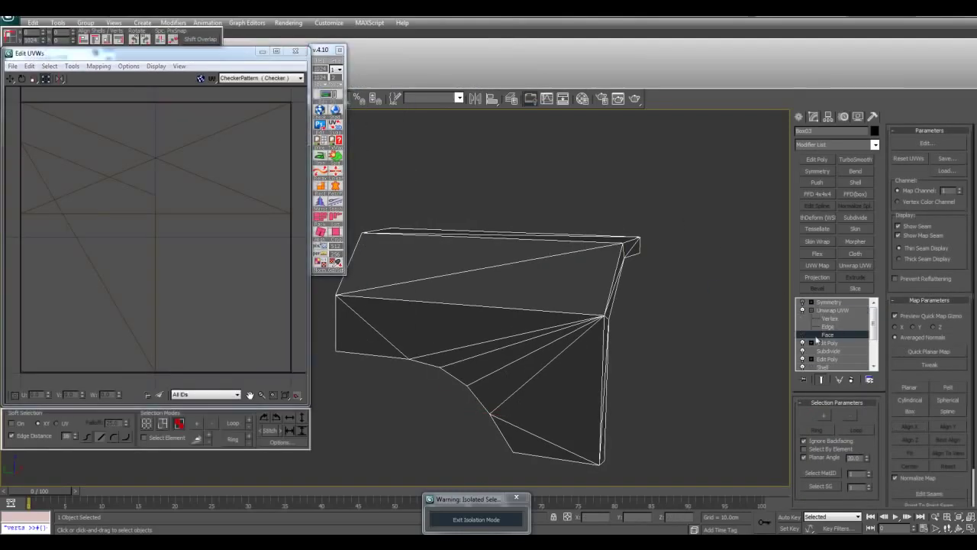
middle_drag(662, 305, 696, 308)
- Apply Flatten Mapping to all faces of the half shell, inspect the resulting UV islands and close the UV editor
key(ctrl+a)
click(97, 69)
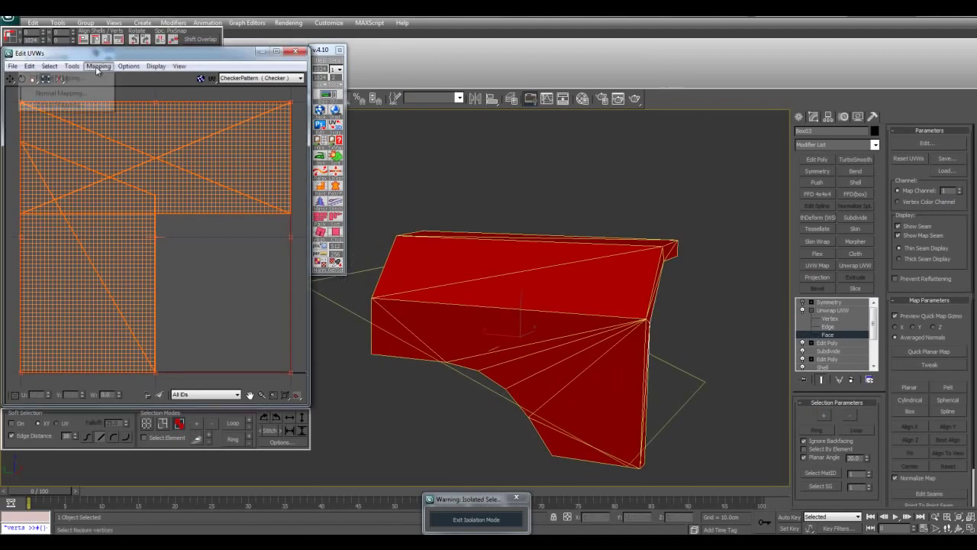
click(83, 77)
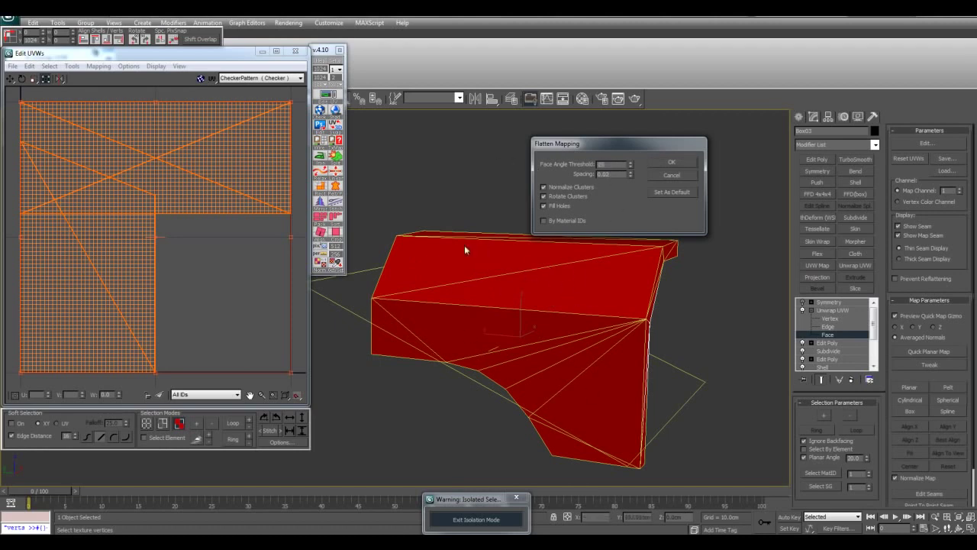
click(672, 164)
middle_drag(204, 194, 240, 186)
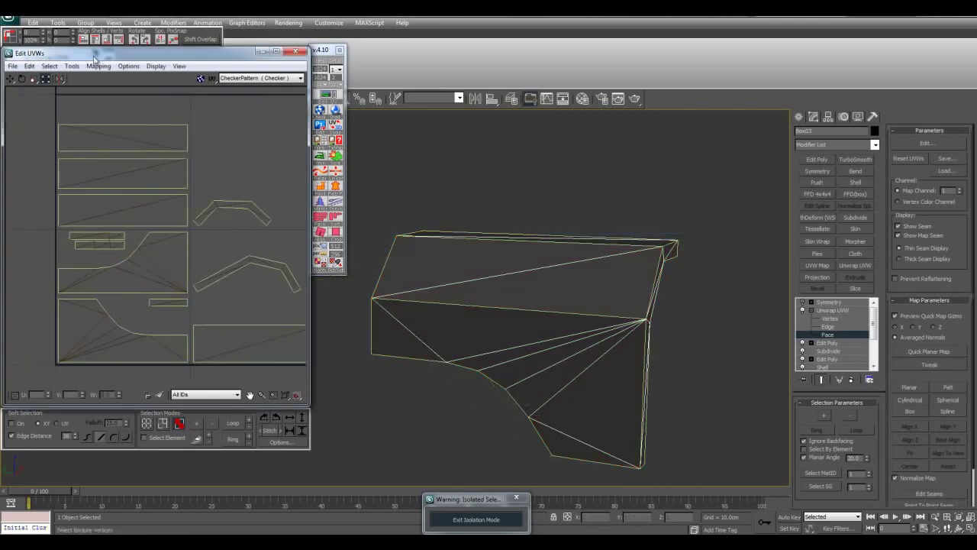
click(49, 66)
click(58, 150)
click(49, 67)
click(65, 160)
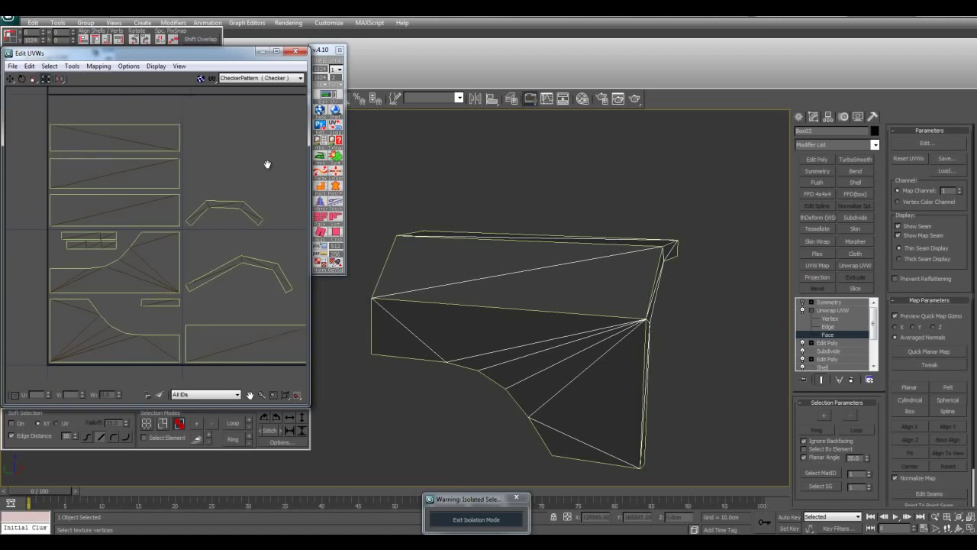
middle_drag(244, 161, 211, 167)
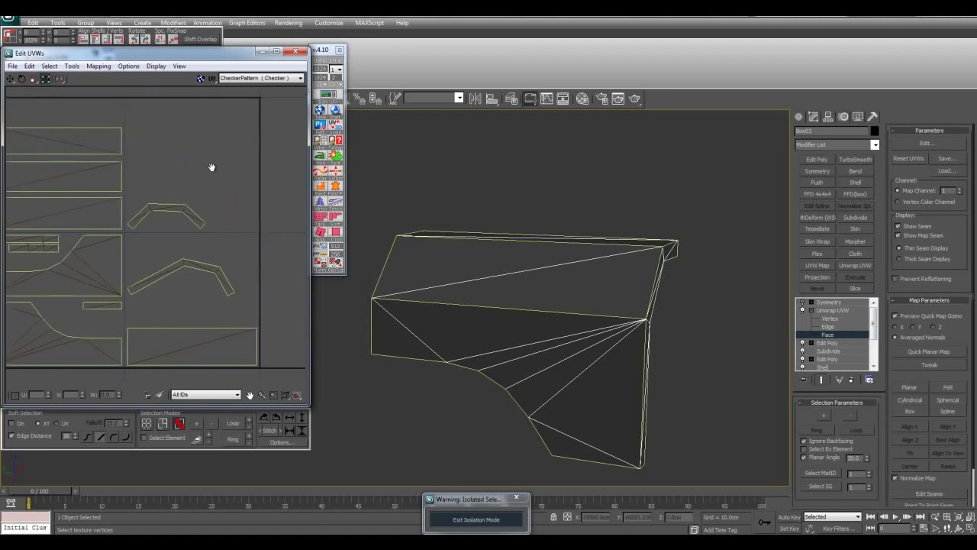
click(297, 52)
- Create smoothing groups from the UV shells and collapse the modifiers below the Symmetry into the editable poly
click(341, 89)
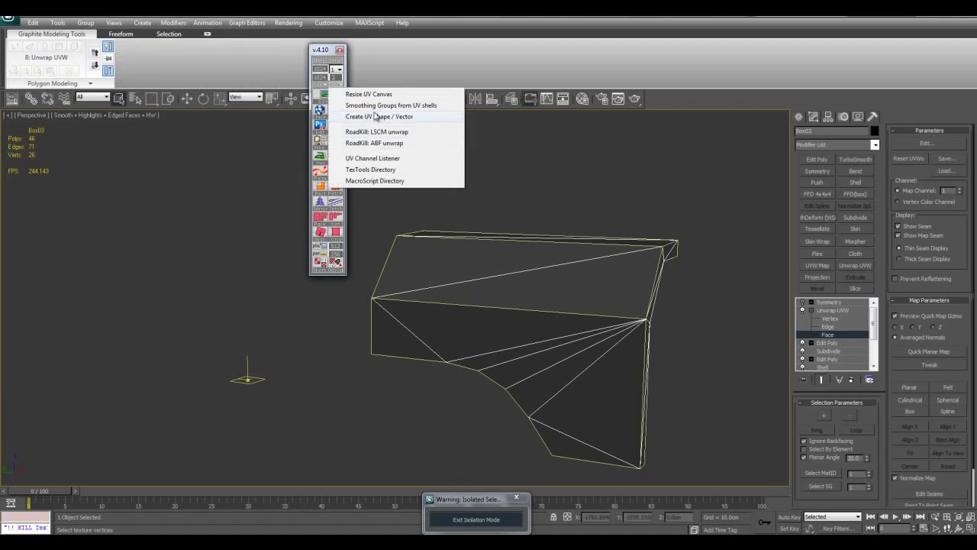
click(407, 105)
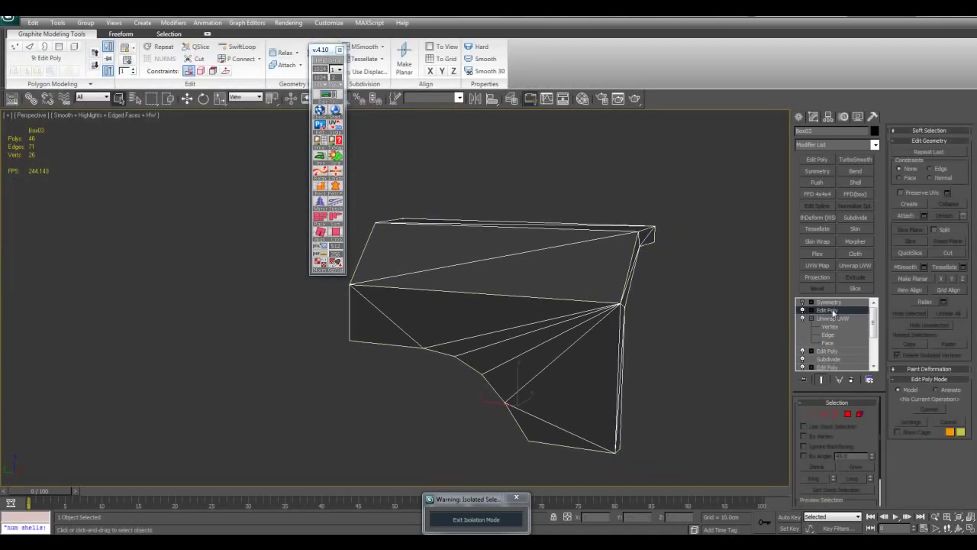
right_click(833, 312)
click(852, 401)
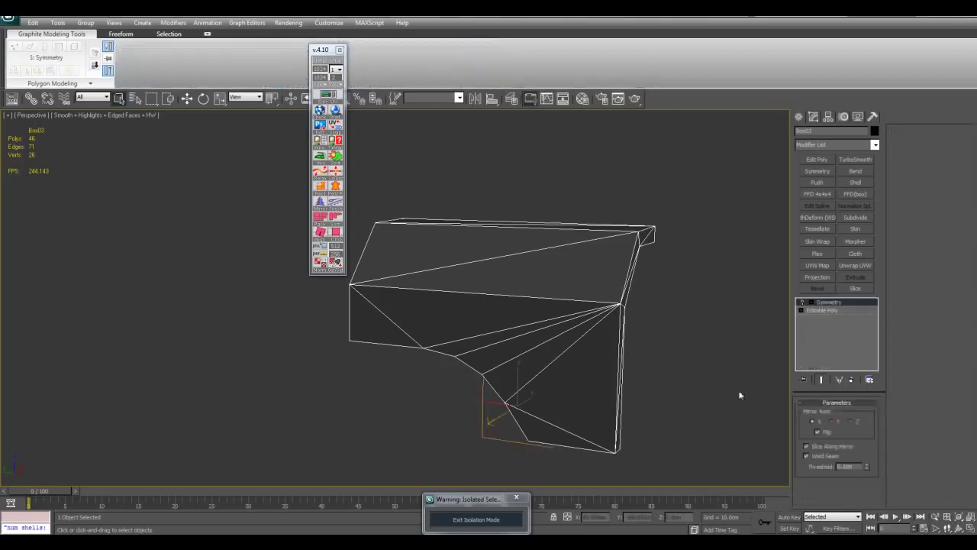
- Switch the Symmetry modifier back on to complete the mirrored low-poly shell and check its shading unselected
alt+middle_drag(719, 388, 648, 279)
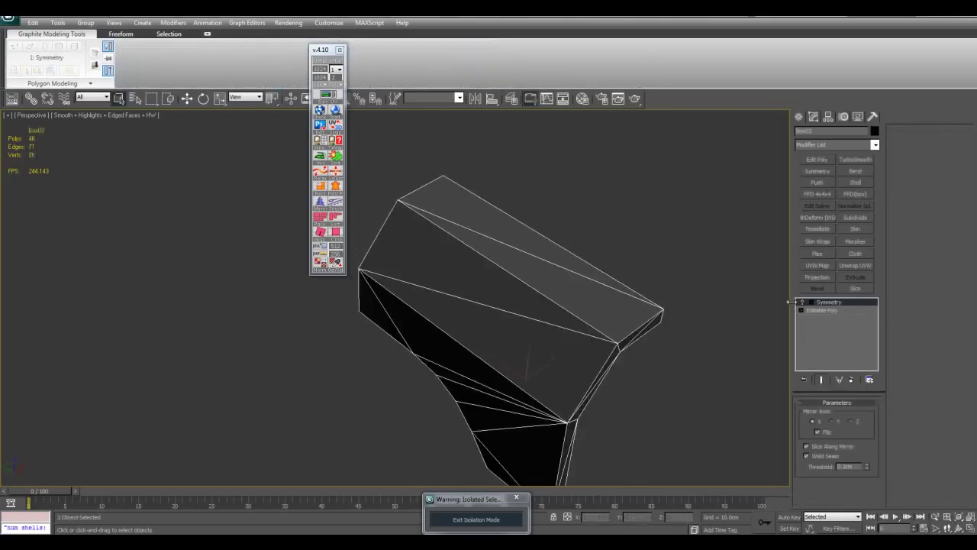
key(w)
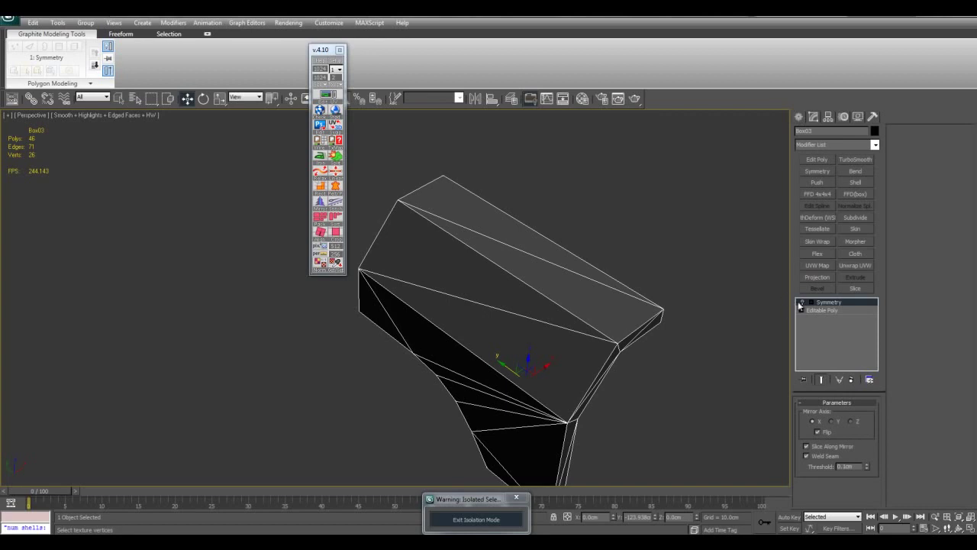
click(801, 303)
middle_drag(750, 274, 705, 257)
click(713, 278)
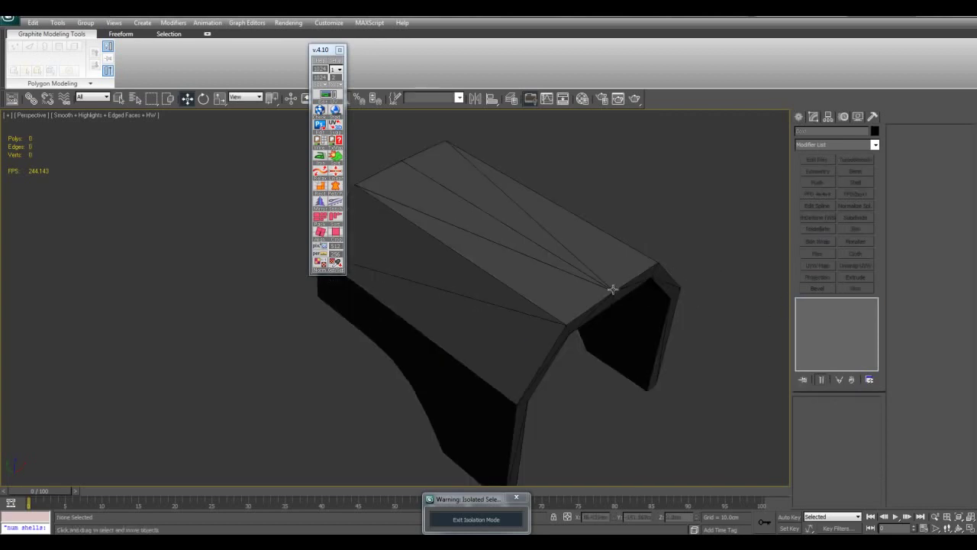
alt+middle_drag(607, 292, 639, 255)
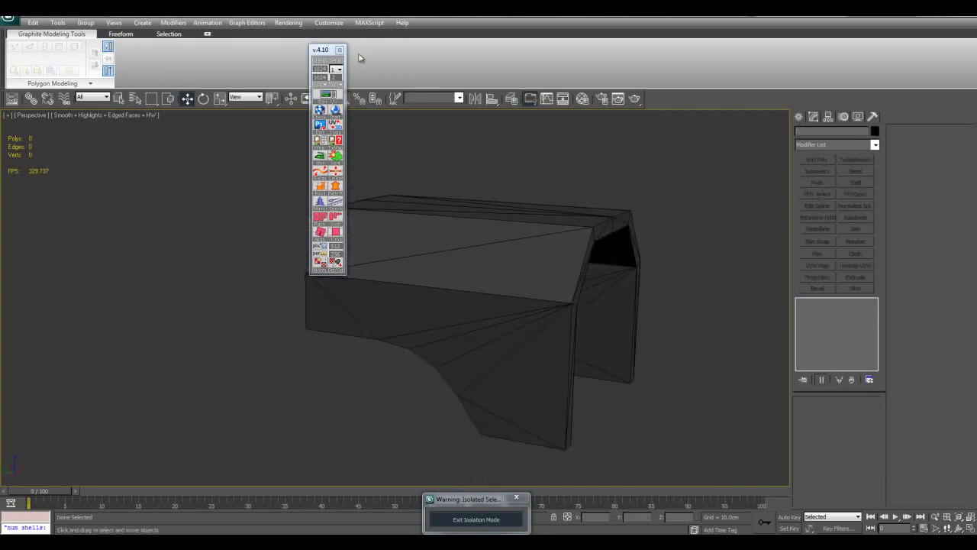
- Close TexTools, select the low-poly shell and leave isolation mode to bring back the detailed shell
click(341, 52)
middle_drag(523, 253, 488, 471)
key(q)
click(489, 282)
click(459, 520)
scroll(416, 326, up, 3)
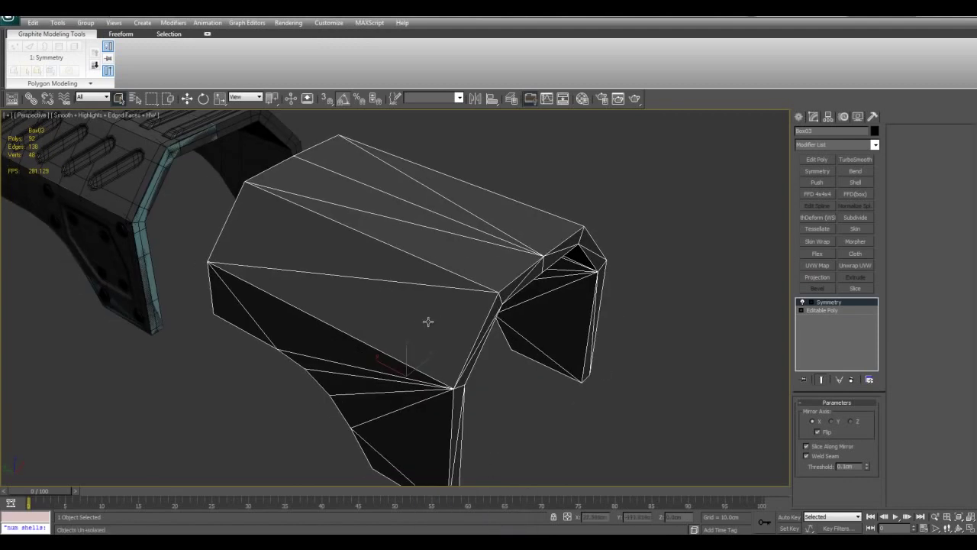
- Remove the teal piece overlapping the front rim of the detailed shell
middle_drag(160, 279, 317, 322)
click(234, 268)
click(233, 267)
click(230, 267)
click(321, 275)
- Assign the teal 03 - Default material to the low-poly shell
click(449, 285)
middle_drag(454, 287, 484, 292)
click(582, 98)
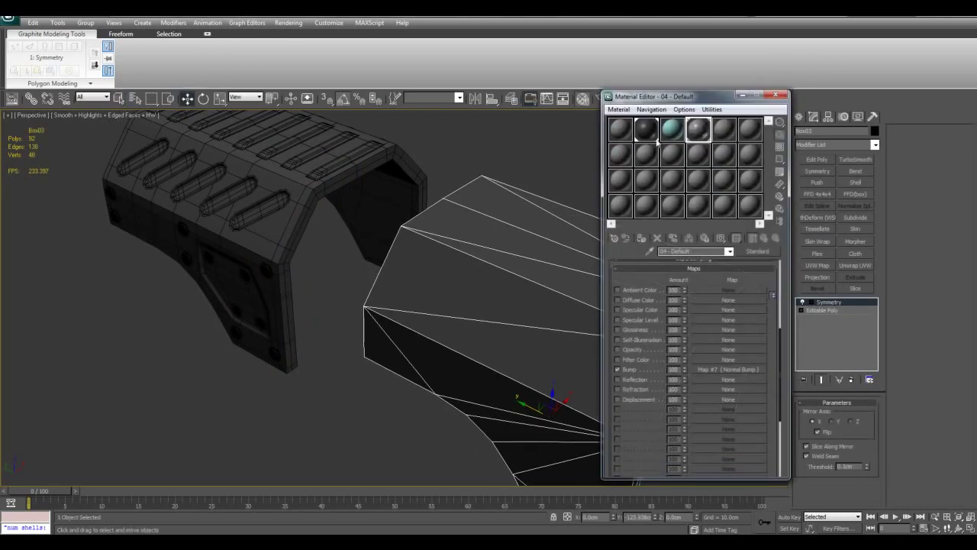
click(668, 131)
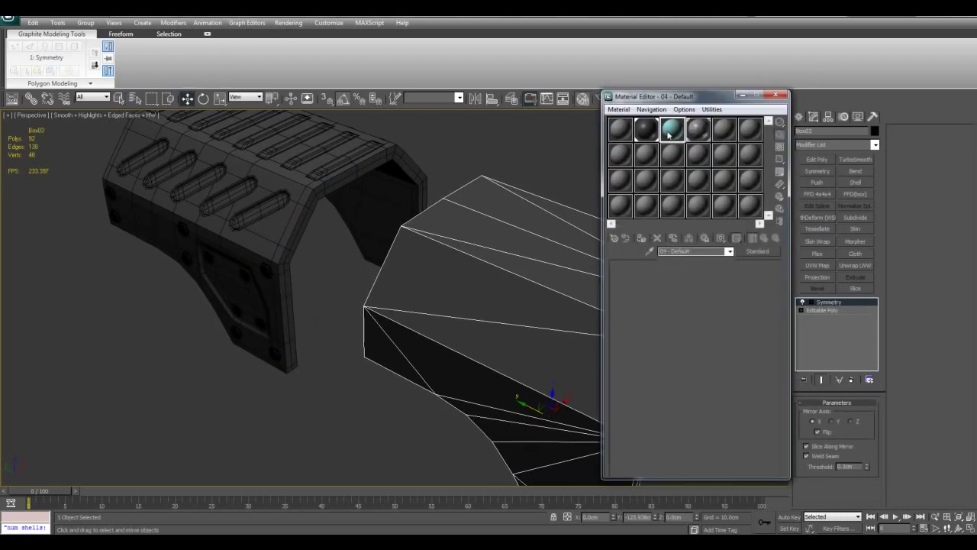
click(641, 239)
scroll(439, 223, down, 4)
scroll(443, 257, up, 2)
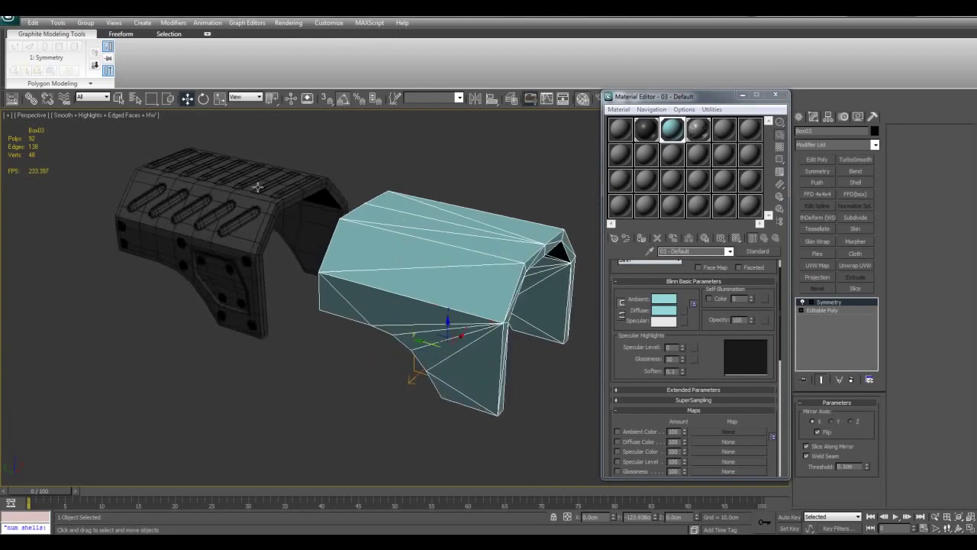
- Close the Material Editor and reset the low-poly shell's Y position to zero, moving it onto the detailed shell
middle_drag(269, 226, 288, 264)
middle_drag(426, 292, 416, 287)
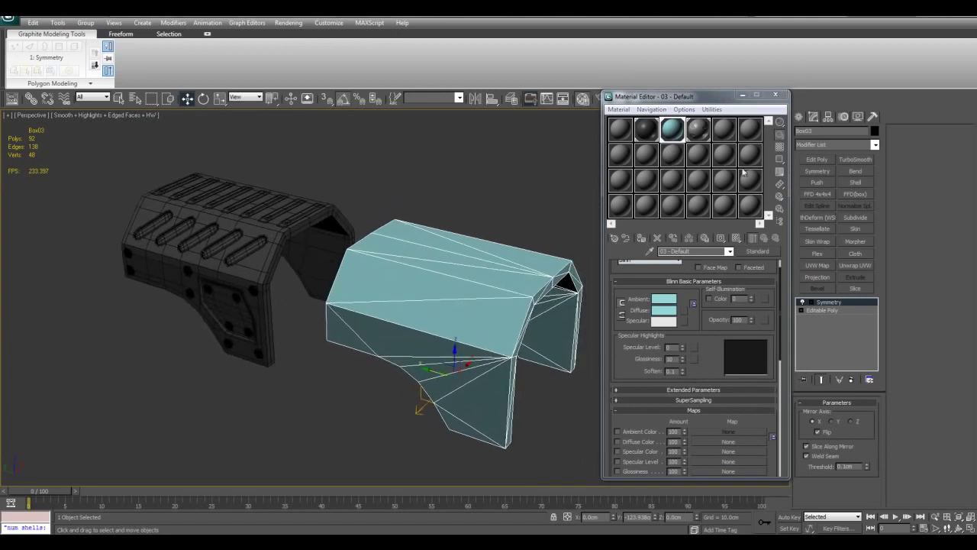
alt+middle_drag(488, 187, 477, 233)
click(778, 95)
middle_drag(536, 352, 635, 367)
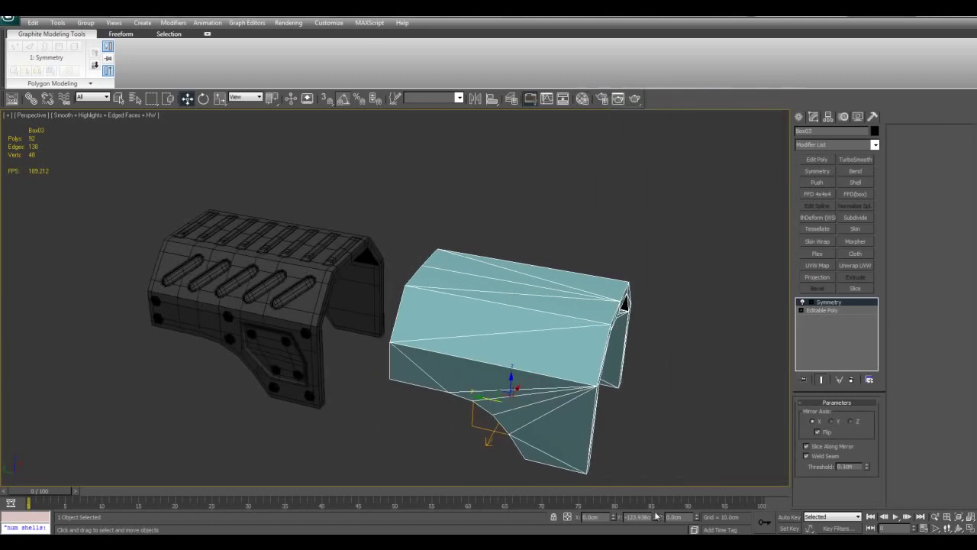
right_click(656, 519)
key(q)
key(z)
alt+middle_drag(620, 322, 550, 301)
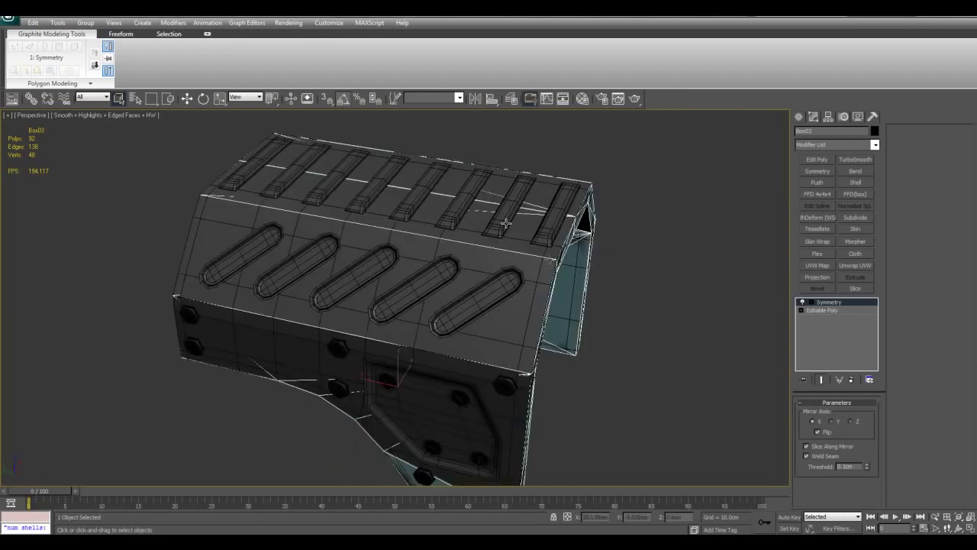
- Examine the separate pieces of the detailed shell, selecting the slot and panel details and the main body in turn
click(507, 223)
alt+middle_drag(507, 223, 527, 263)
click(501, 275)
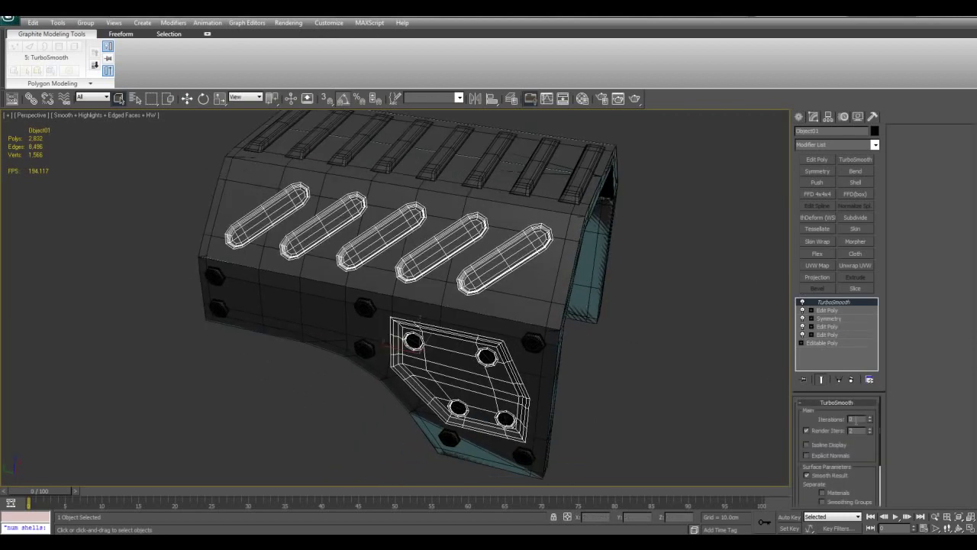
click(639, 321)
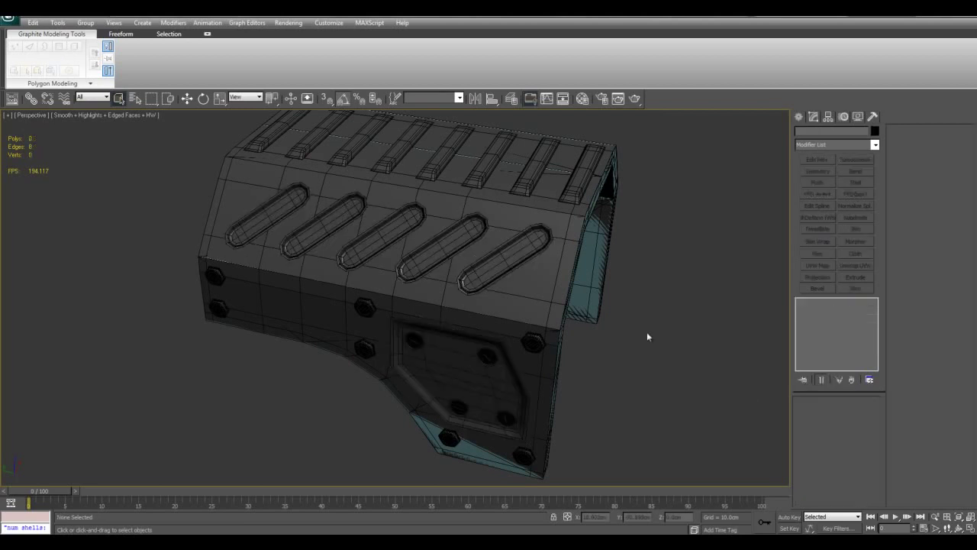
alt+middle_drag(639, 321, 587, 282)
click(611, 283)
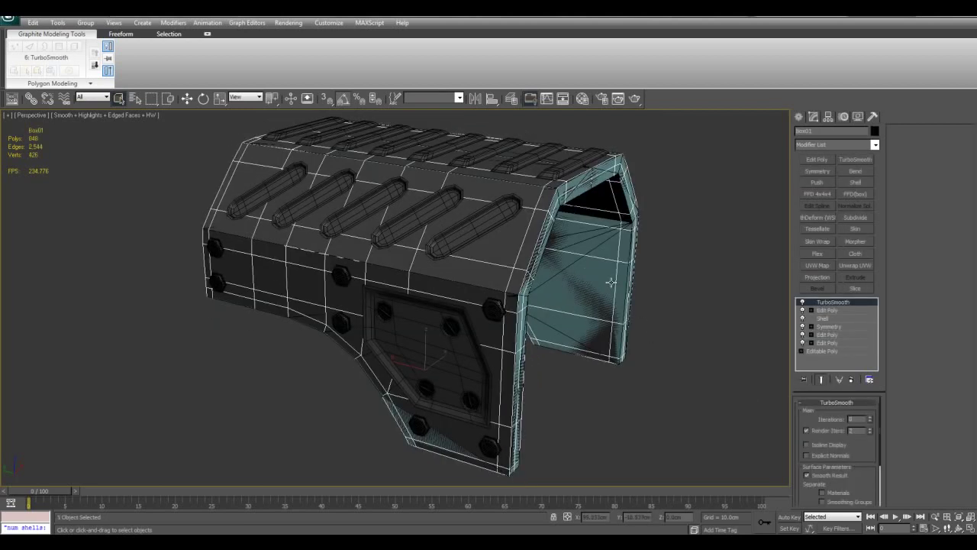
- Try a TurboSmooth modifier on the detailed shell's hexagonal bolts with edged faces hidden, then delete it
click(510, 298)
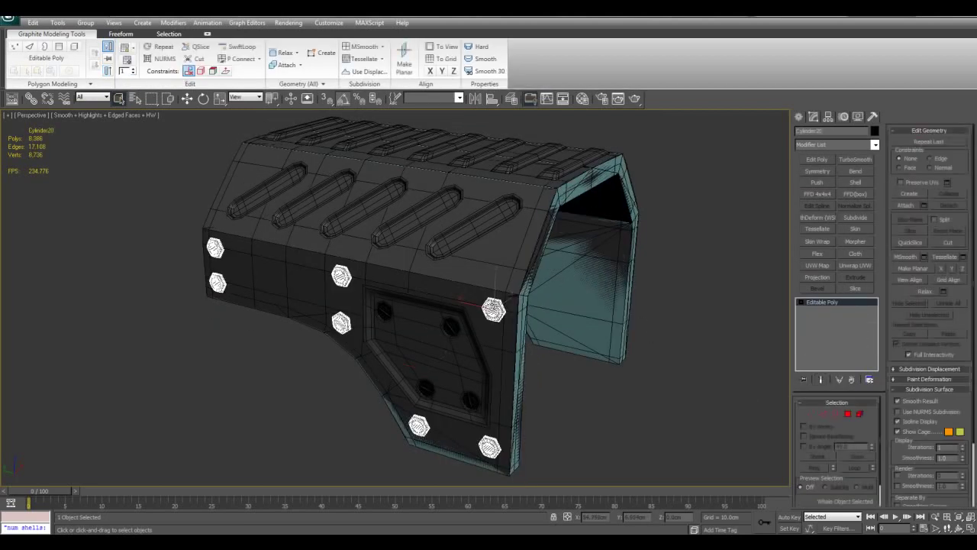
scroll(510, 298, up, 5)
middle_drag(573, 295, 456, 290)
scroll(456, 291, up, 4)
middle_drag(614, 262, 476, 255)
scroll(519, 257, up, 4)
key(F4)
scroll(516, 258, down, 5)
click(843, 158)
middle_drag(628, 277, 689, 262)
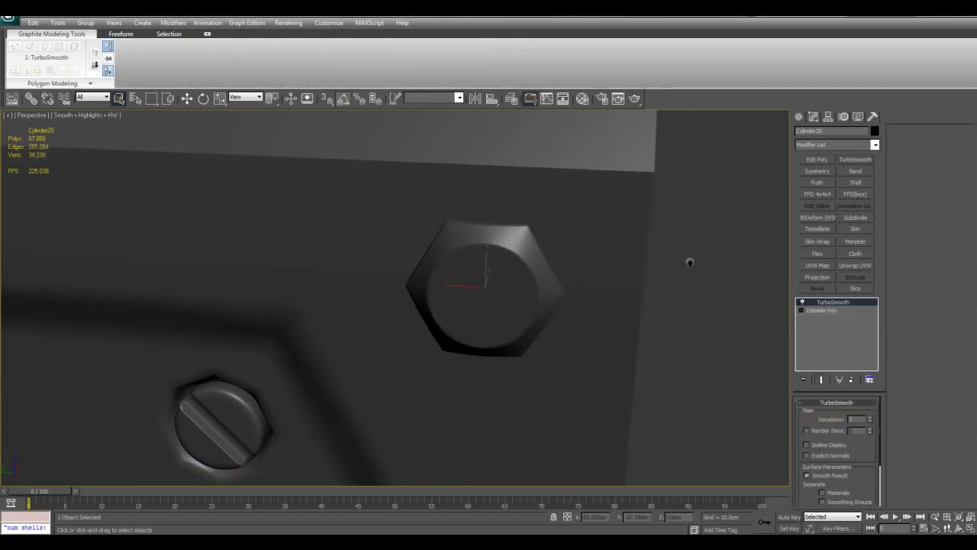
right_click(837, 305)
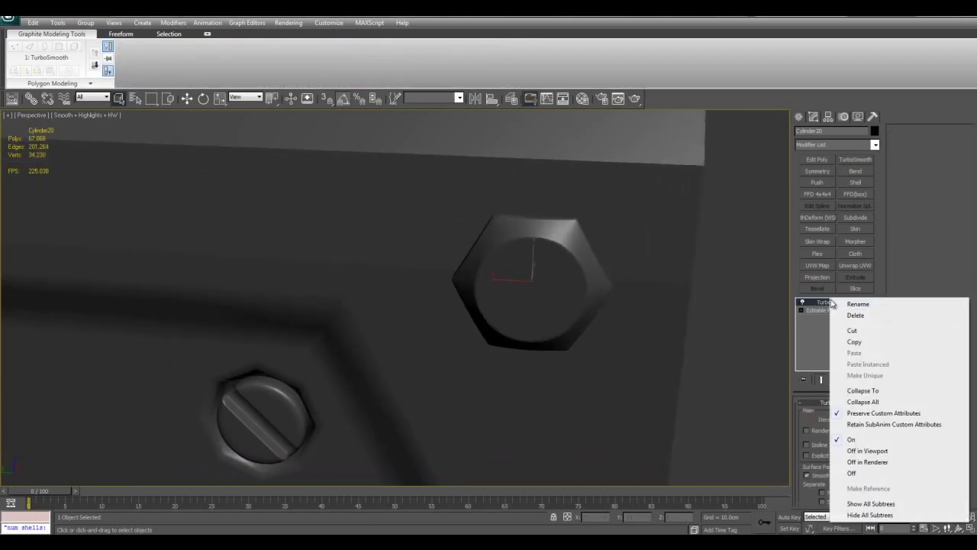
click(854, 315)
middle_drag(569, 273, 634, 267)
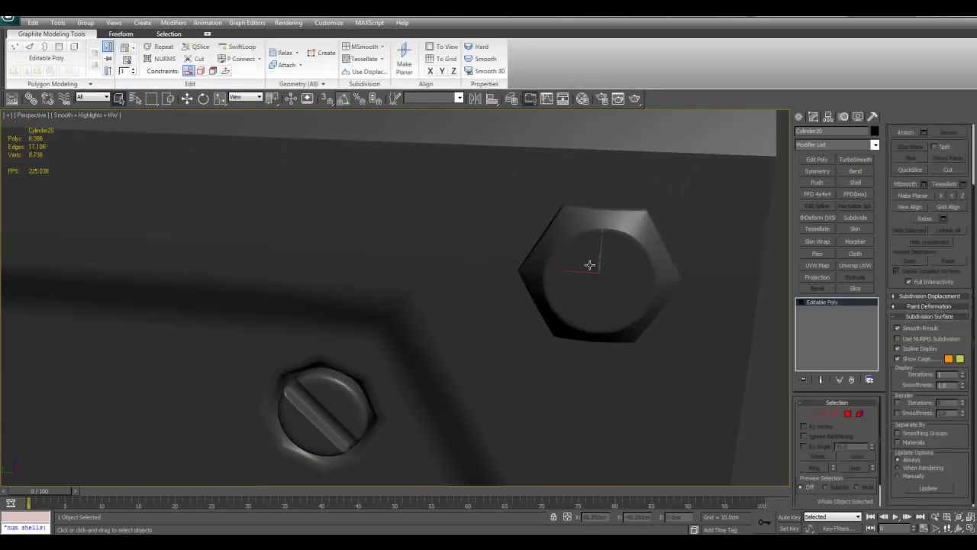
scroll(589, 265, down, 10)
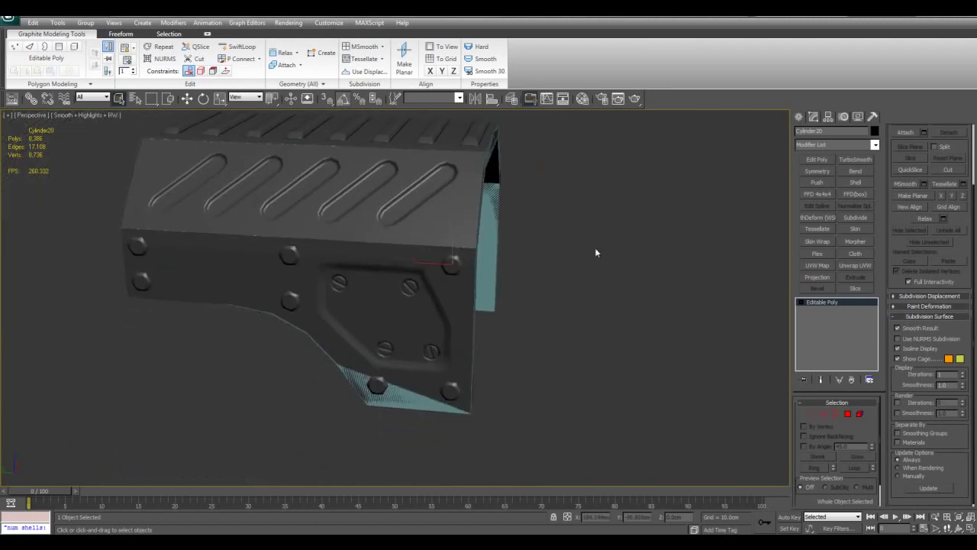
- Test TurboSmooth on the hexagonal bolts once more, remove the modifier and deselect them
click(596, 253)
alt+middle_drag(597, 253, 507, 229)
scroll(542, 255, up, 5)
scroll(503, 247, up, 3)
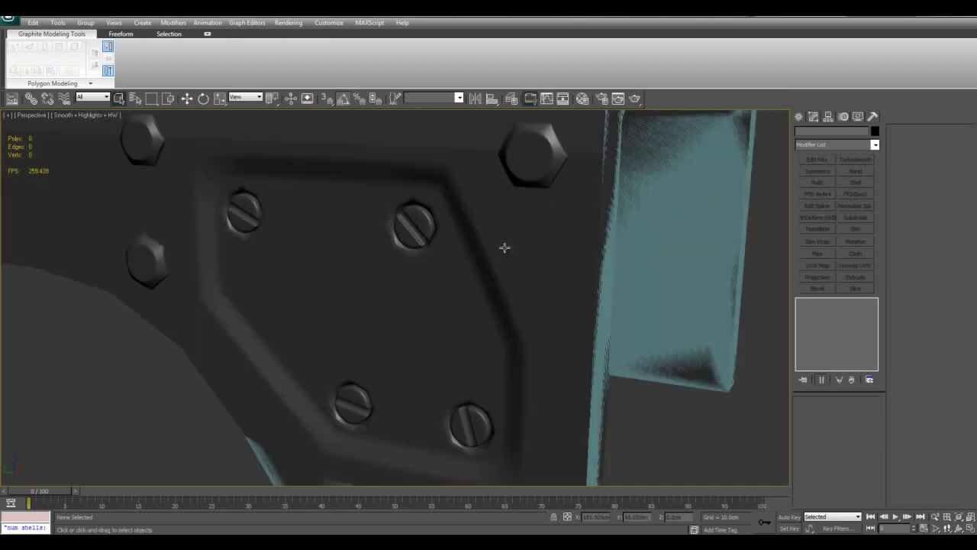
click(542, 171)
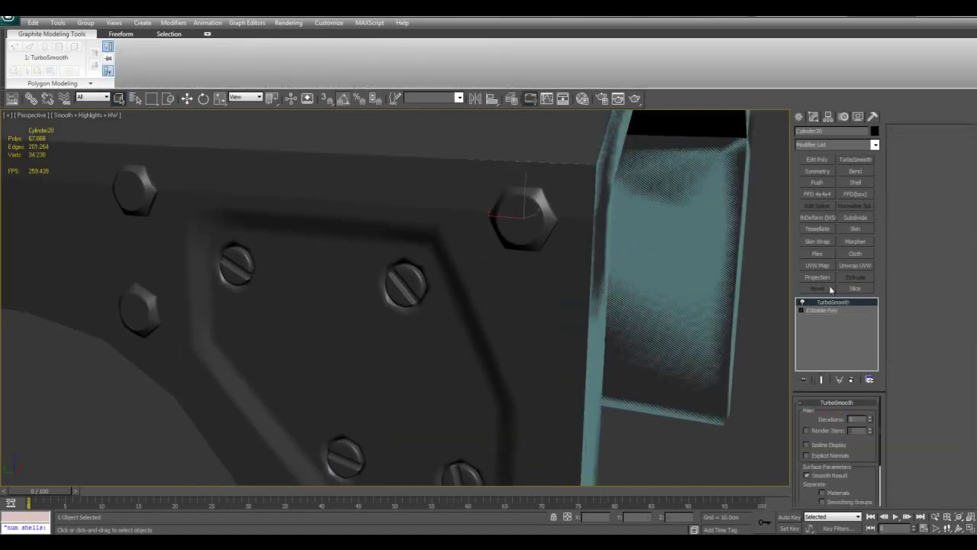
right_click(840, 302)
click(851, 318)
alt+middle_drag(676, 318, 629, 283)
click(629, 283)
alt+middle_drag(441, 204, 444, 209)
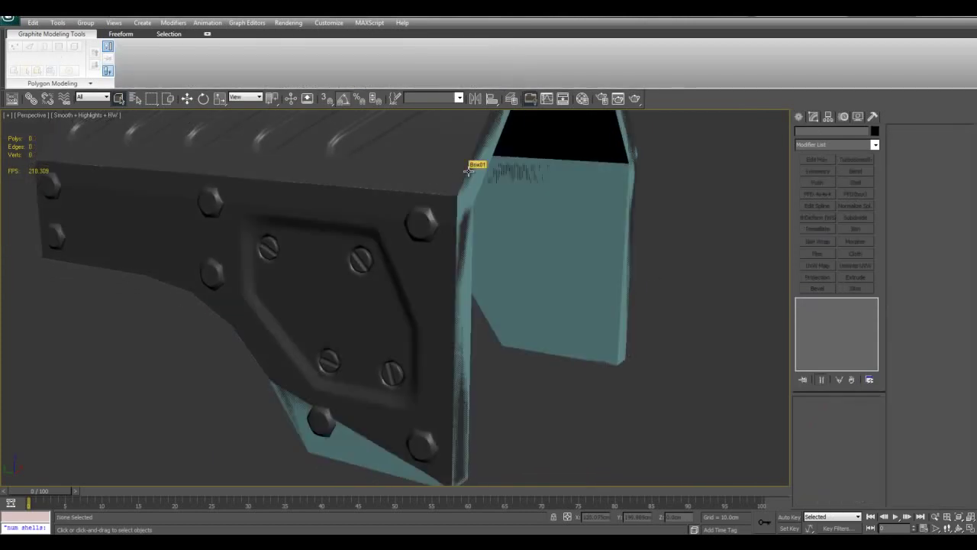
- Add a Projection modifier to the low-poly shell with Box01, Cylinder20, Object01, Object02 and Cylinder22 as reference geometry
alt+middle_drag(504, 186, 556, 249)
key(F4)
click(524, 227)
scroll(525, 247, down, 3)
click(818, 277)
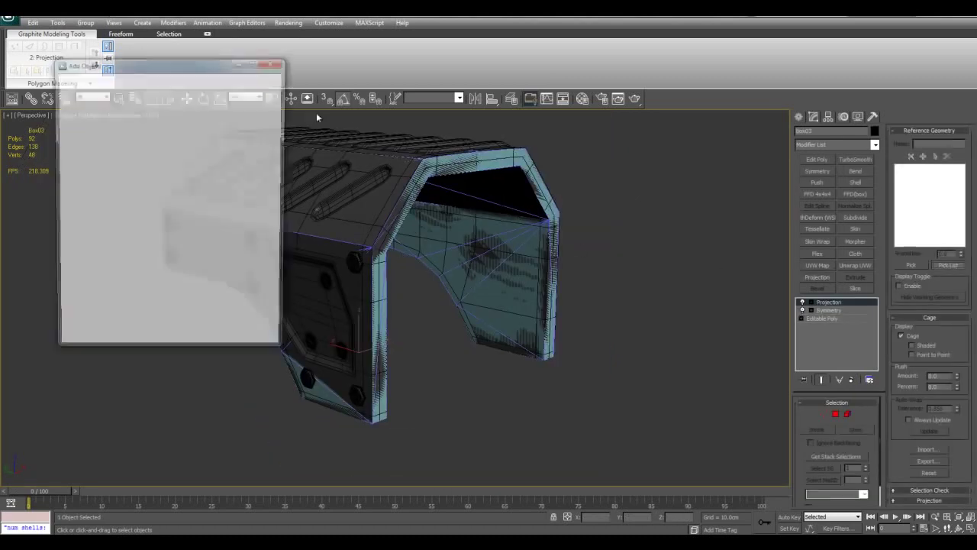
click(191, 90)
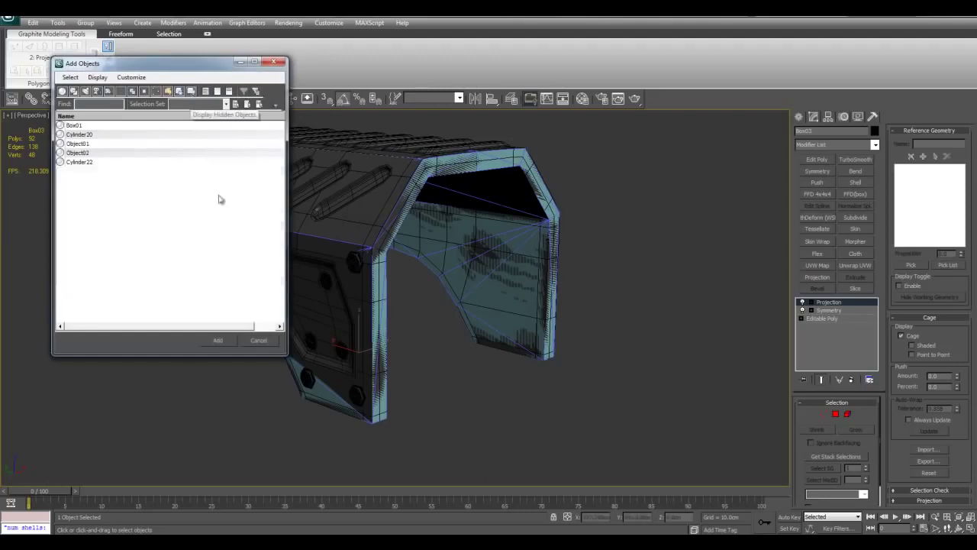
key(ctrl+a)
click(224, 342)
- Push the projection cage outward until it encloses the detailed shell in the Front view, then return to the full Perspective view
middle_drag(301, 341, 372, 360)
key(alt+w)
scroll(565, 258, down, 6)
key(alt+w)
middle_drag(645, 207, 689, 385)
scroll(693, 302, up, 4)
scroll(703, 339, up, 2)
scroll(613, 313, up, 4)
middle_drag(662, 307, 507, 276)
drag(959, 376, 962, 235)
key(alt+w)
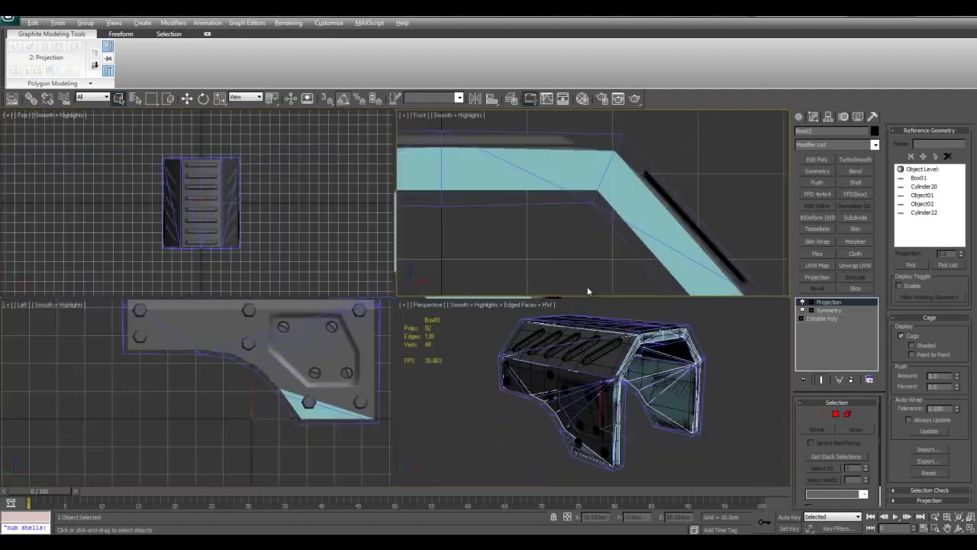
right_click(634, 413)
key(alt+w)
middle_drag(644, 338, 664, 356)
- Open Render To Texture, enable projection mapping for the low-poly shell and add a NormalsMap output element
key(0)
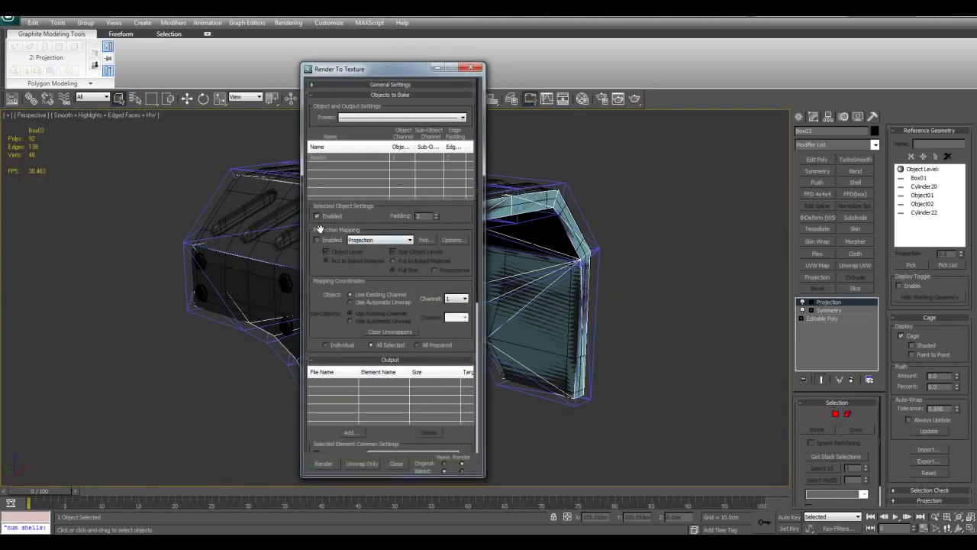
click(334, 242)
scroll(359, 329, down, 3)
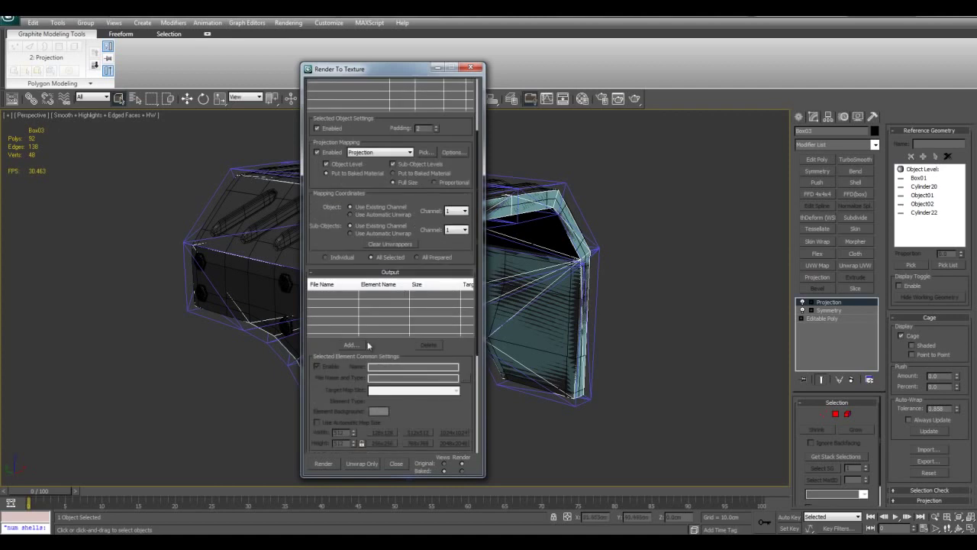
click(353, 343)
double_click(474, 265)
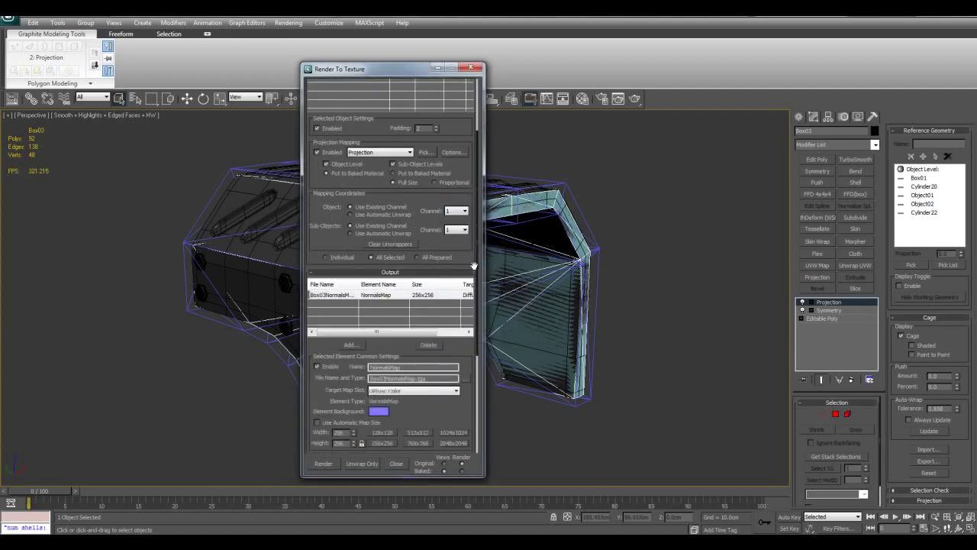
- Set the normal map size to 512x512 and render it to texture
scroll(445, 407, down, 3)
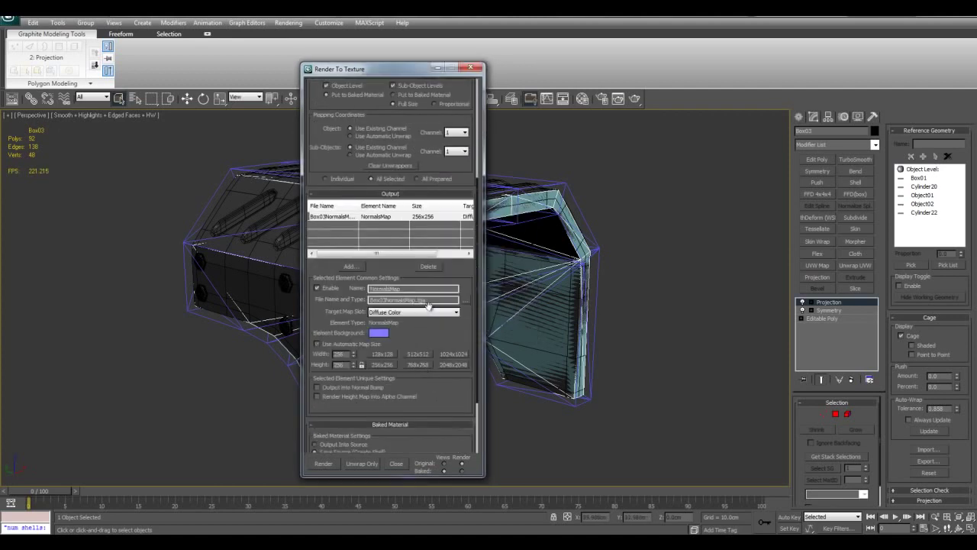
scroll(432, 333, down, 2)
click(419, 319)
scroll(434, 370, down, 2)
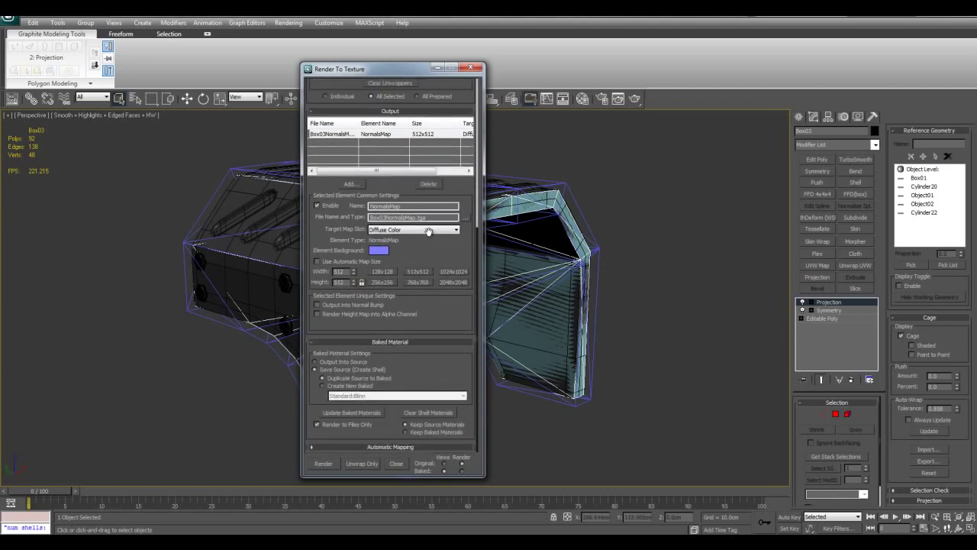
click(324, 464)
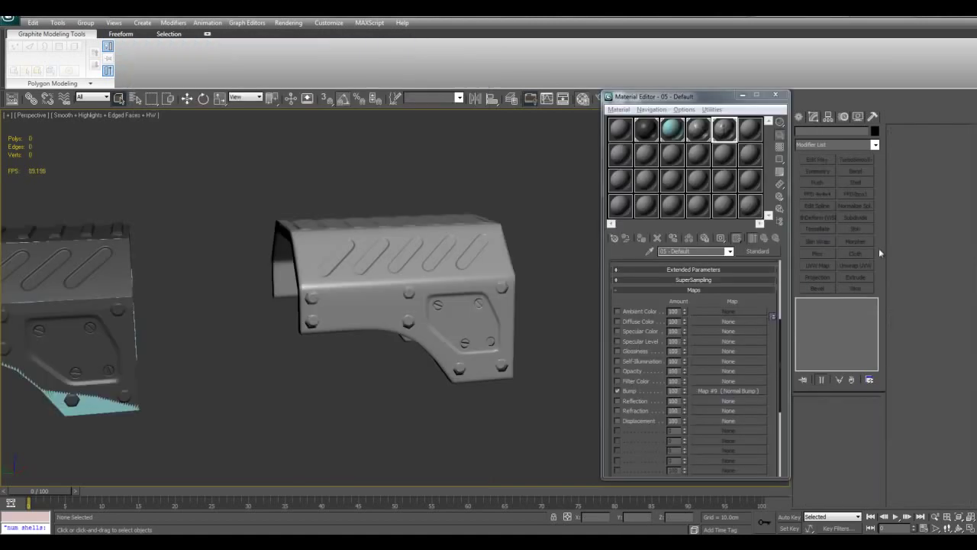
- Inspect the baked normal map on the grey low-poly copy, focusing on the side panel and corner bolts
scroll(563, 284, up, 5)
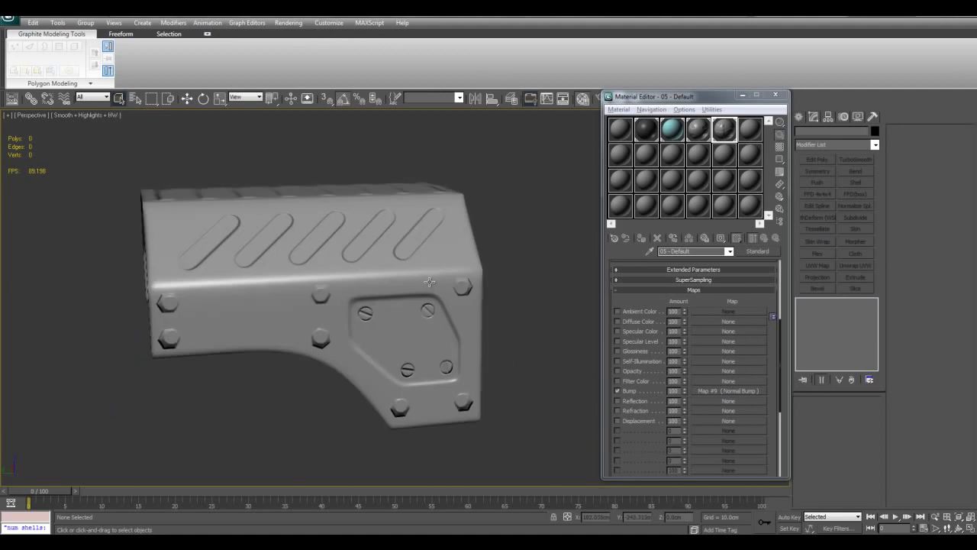
click(453, 301)
alt+middle_drag(453, 300, 435, 288)
click(565, 249)
middle_drag(565, 249, 475, 308)
scroll(538, 274, down, 5)
scroll(436, 281, up, 4)
scroll(436, 321, up, 5)
scroll(458, 290, up, 8)
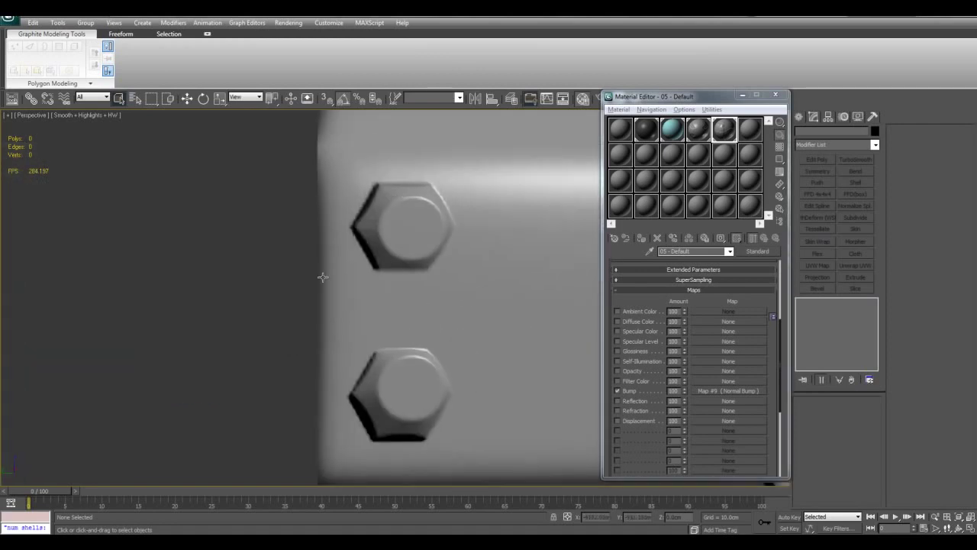
- Compare the bolts of the detailed shell up close with the baked bolts on the grey low-poly copy
scroll(322, 277, down, 5)
middle_drag(292, 299, 520, 314)
scroll(392, 299, up, 3)
scroll(392, 298, up, 4)
mouse_move(376, 261)
alt+middle_down()
mouse_move(426, 223)
mouse_move(437, 241)
alt+middle_up()
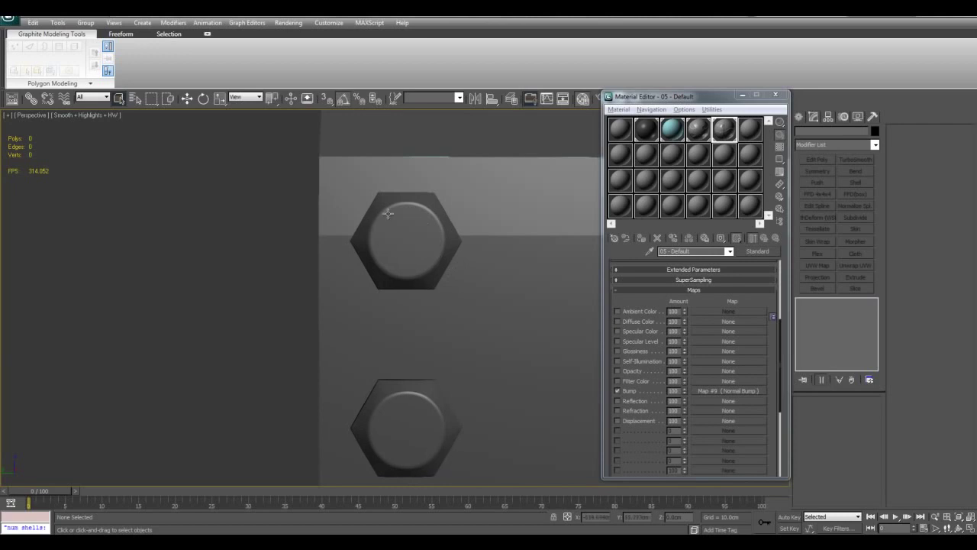
scroll(405, 237, down, 4)
middle_drag(496, 286, 447, 291)
scroll(447, 290, down, 5)
middle_drag(526, 290, 397, 297)
scroll(386, 285, down, 2)
scroll(412, 293, up, 5)
middle_drag(454, 288, 406, 291)
scroll(404, 289, up, 5)
scroll(367, 314, up, 4)
middle_drag(332, 339, 348, 325)
scroll(466, 233, down, 4)
scroll(402, 315, down, 5)
- Examine the baked ribs along the top of the grey low-poly copy from several angles
middle_drag(569, 357, 446, 213)
scroll(380, 231, up, 3)
middle_drag(397, 273, 412, 235)
middle_drag(489, 338, 303, 348)
middle_drag(486, 290, 512, 449)
middle_drag(441, 271, 501, 347)
scroll(502, 346, down, 3)
alt+middle_drag(442, 221, 465, 268)
middle_drag(273, 283, 349, 293)
alt+middle_drag(349, 293, 448, 294)
scroll(397, 299, up, 3)
alt+middle_drag(443, 353, 433, 388)
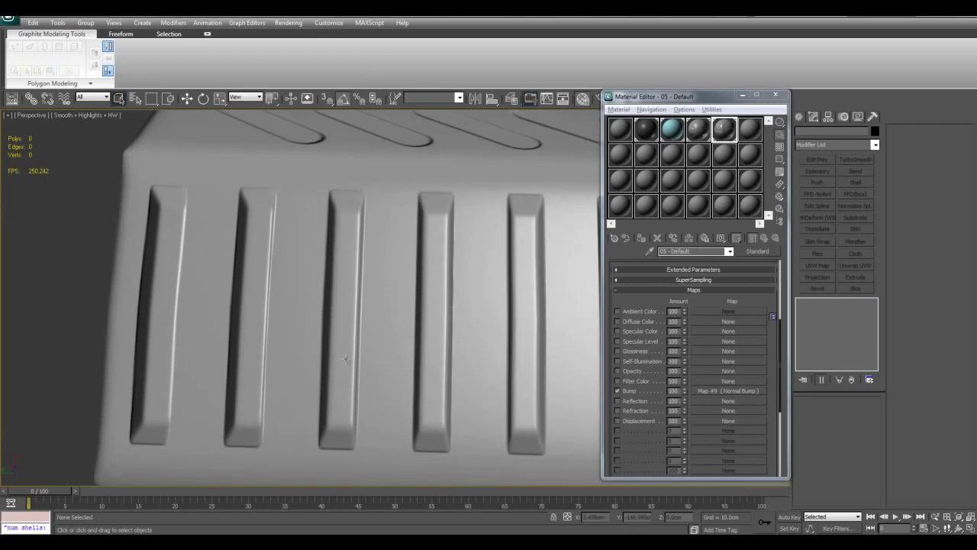
middle_drag(387, 346, 540, 340)
mouse_move(485, 238)
alt+middle_down()
mouse_move(524, 252)
mouse_move(500, 232)
alt+middle_up()
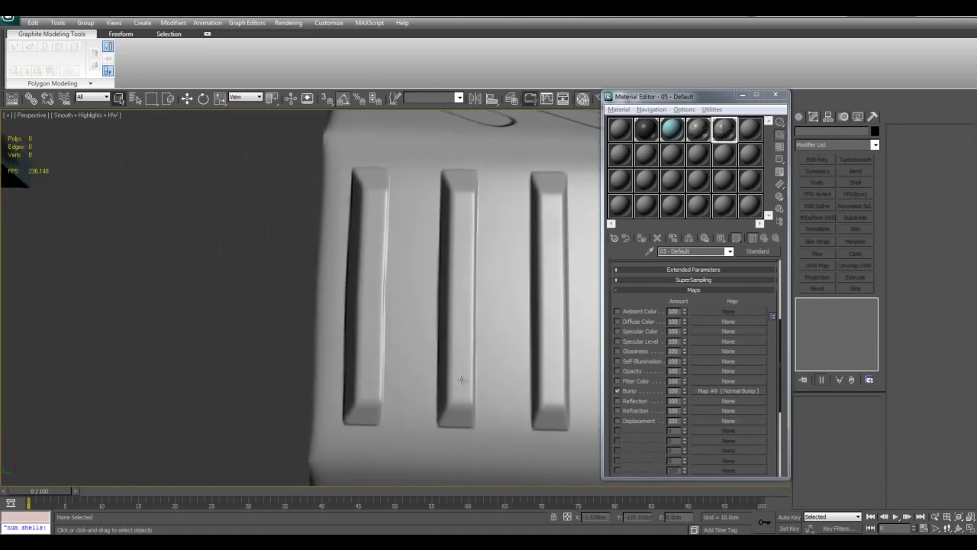
middle_drag(423, 306, 470, 310)
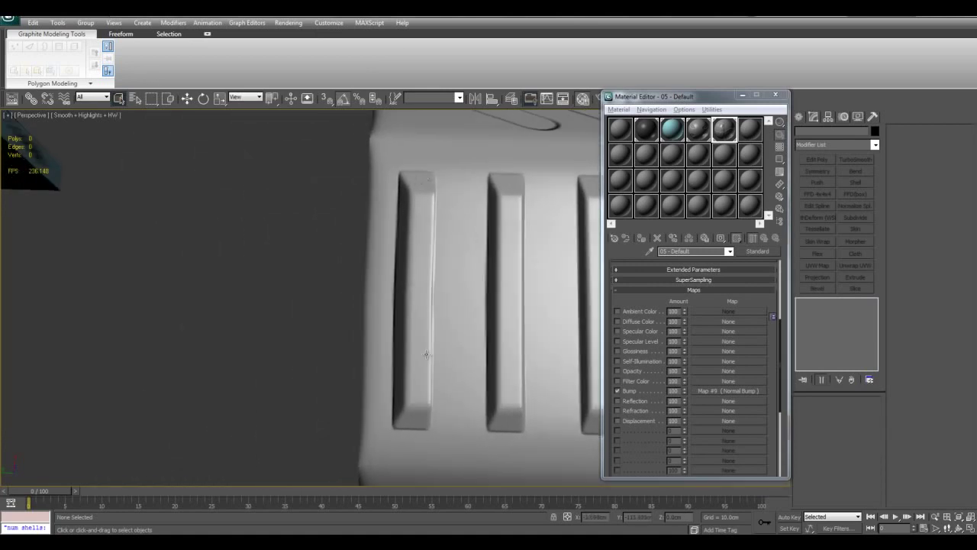
scroll(432, 303, down, 7)
- Check the end rims and undersides of both shells, then the baked corner bolts from low and side angles
alt+drag(424, 437, 429, 425)
alt+middle_drag(429, 425, 442, 328)
scroll(443, 328, up, 4)
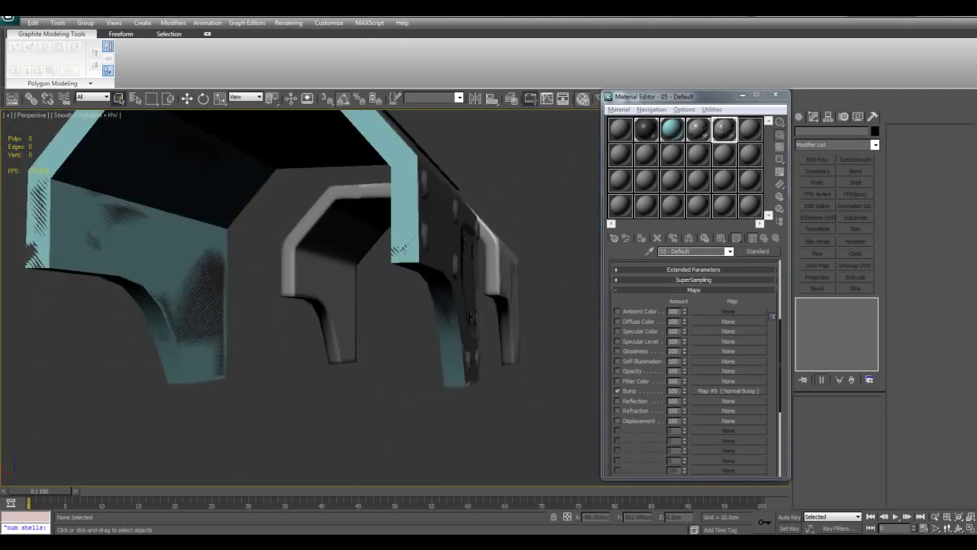
alt+middle_drag(517, 356, 506, 365)
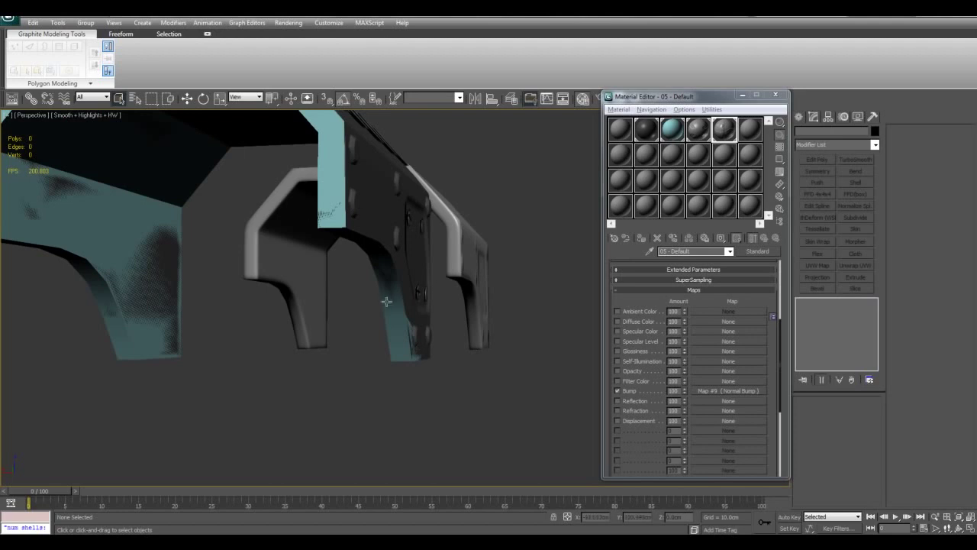
alt+middle_drag(421, 335, 465, 400)
alt+middle_drag(519, 445, 448, 319)
scroll(468, 332, down, 4)
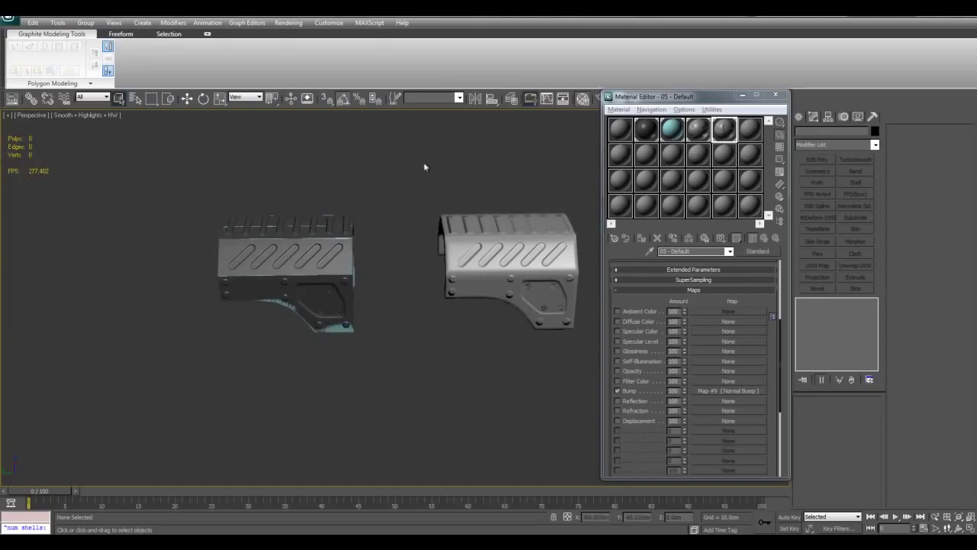
alt+middle_drag(453, 373, 433, 330)
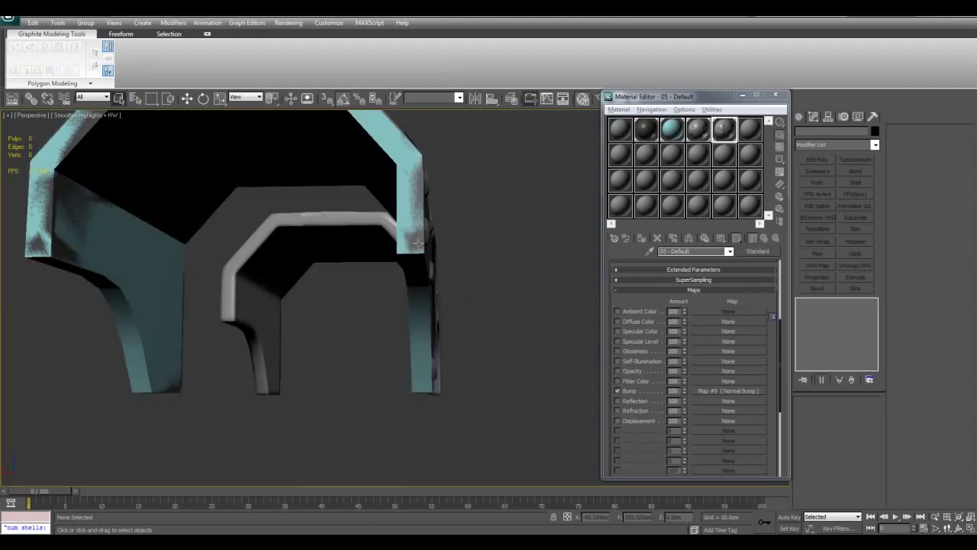
alt+middle_drag(499, 379, 468, 300)
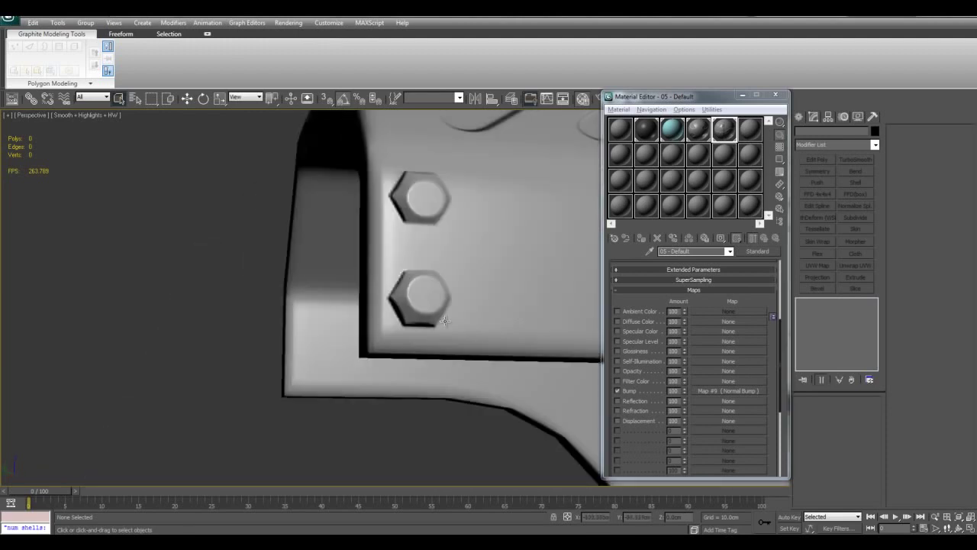
alt+middle_drag(445, 321, 453, 347)
scroll(429, 319, down, 10)
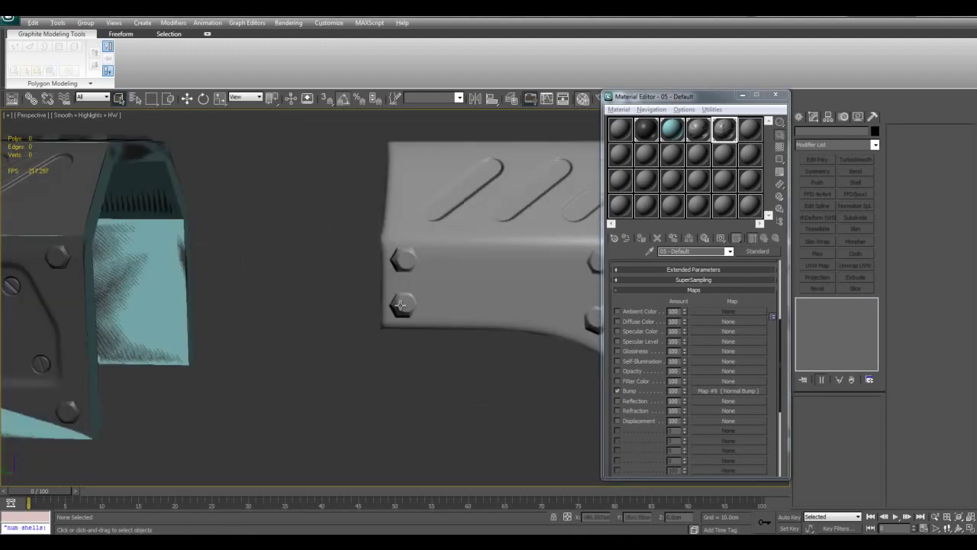
- Isolate the low-poly shell and delete its Projection modifier
alt+middle_drag(471, 323, 467, 326)
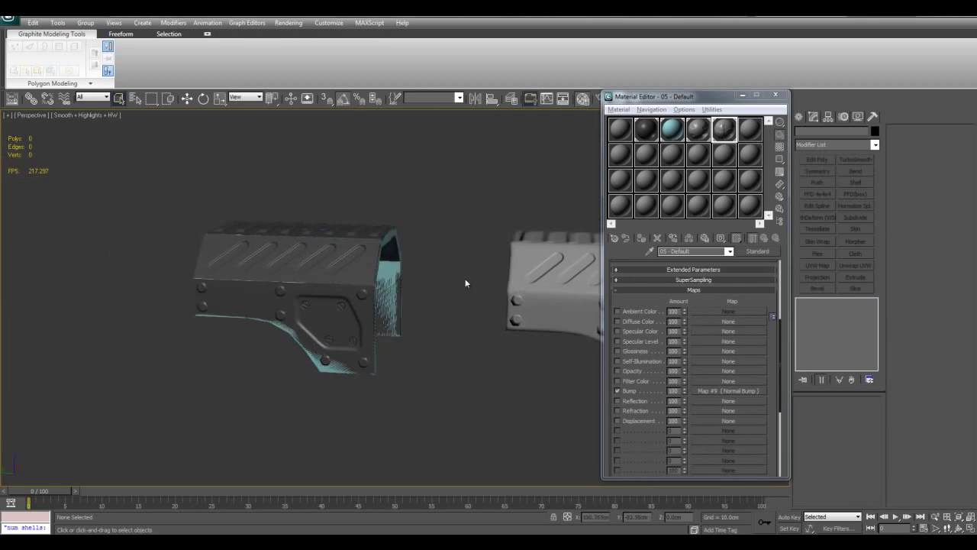
key(F4)
scroll(451, 290, up, 3)
click(402, 269)
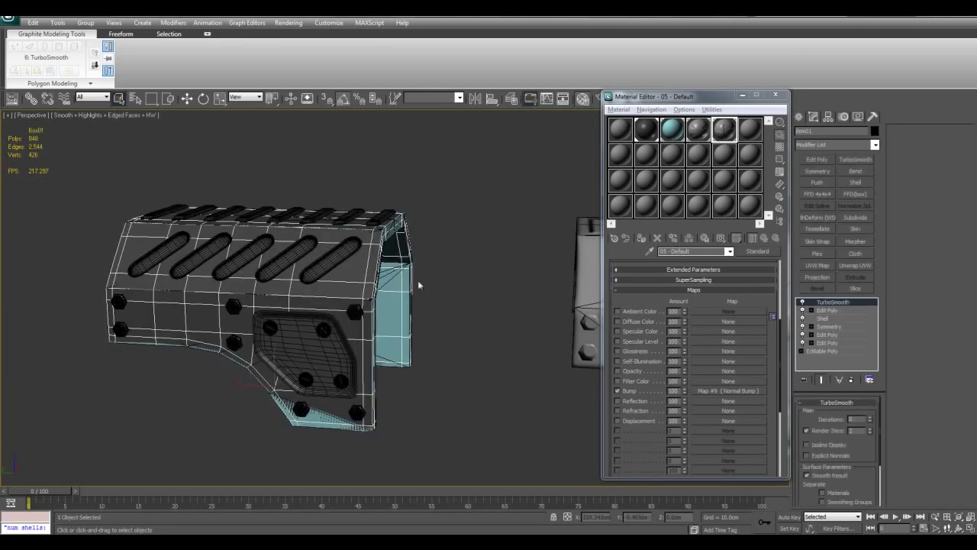
alt+middle_drag(444, 293, 345, 271)
click(344, 272)
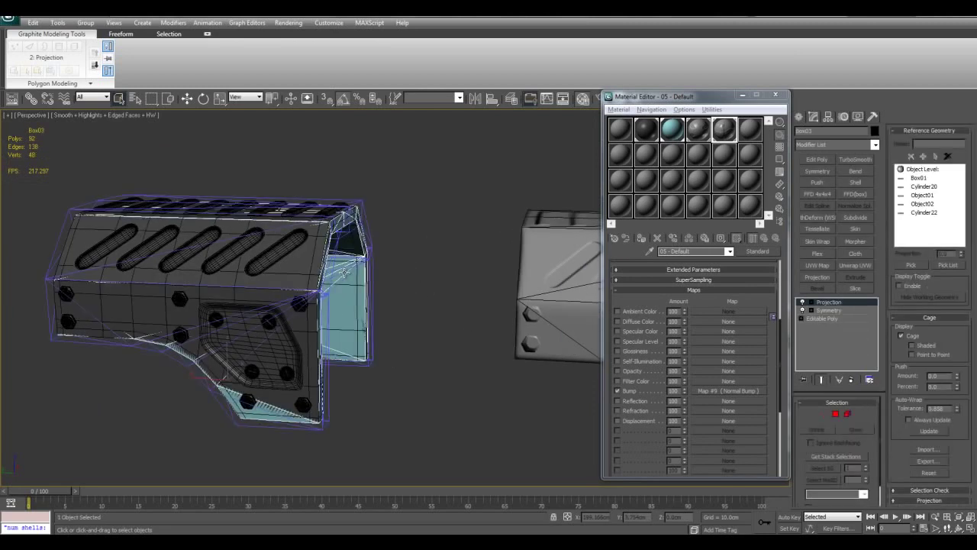
mouse_move(433, 279)
middle_down()
mouse_move(497, 286)
mouse_move(442, 268)
middle_up()
key(alt+q)
scroll(486, 291, down, 3)
right_click(838, 303)
click(863, 318)
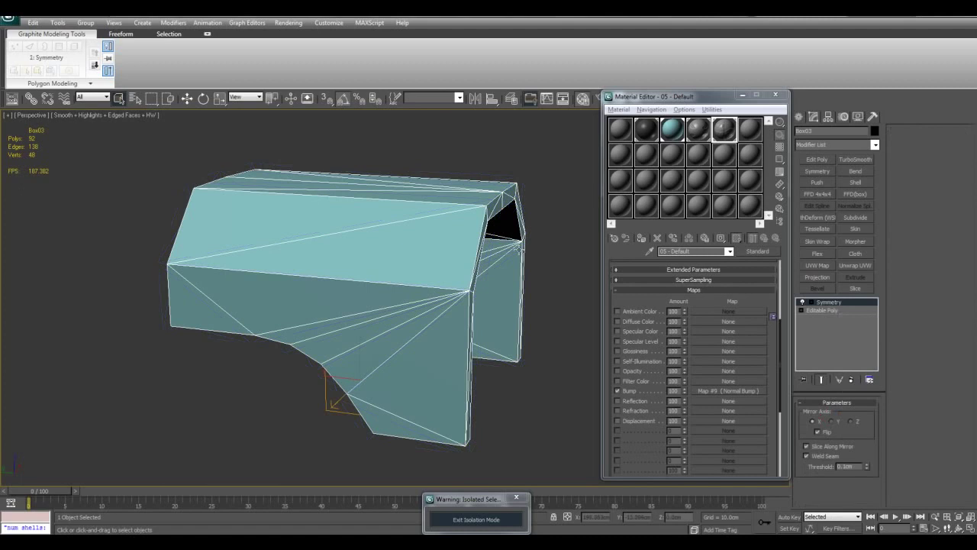
- Add a Tessellate modifier above Symmetry on the low-poly shell and set its tension to 0
middle_drag(520, 250, 496, 237)
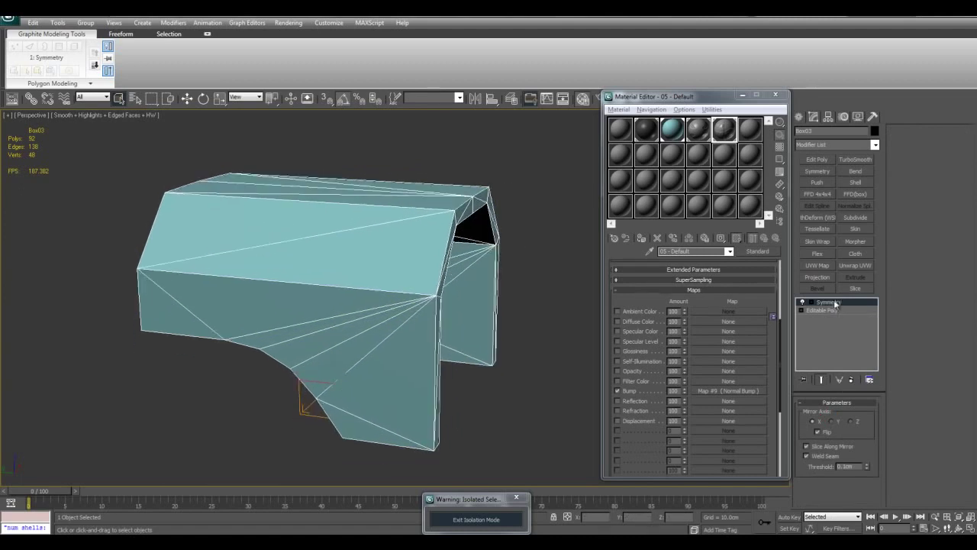
click(819, 230)
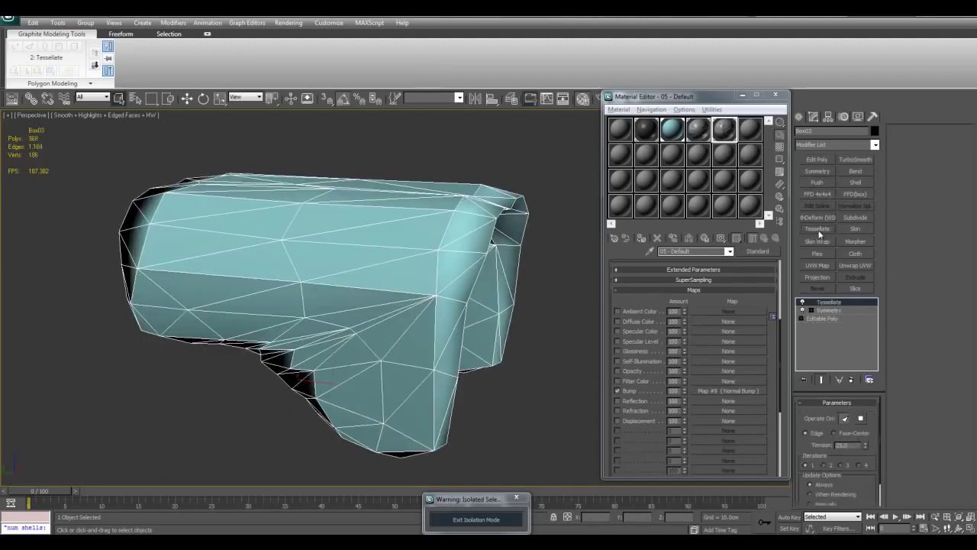
right_click(863, 445)
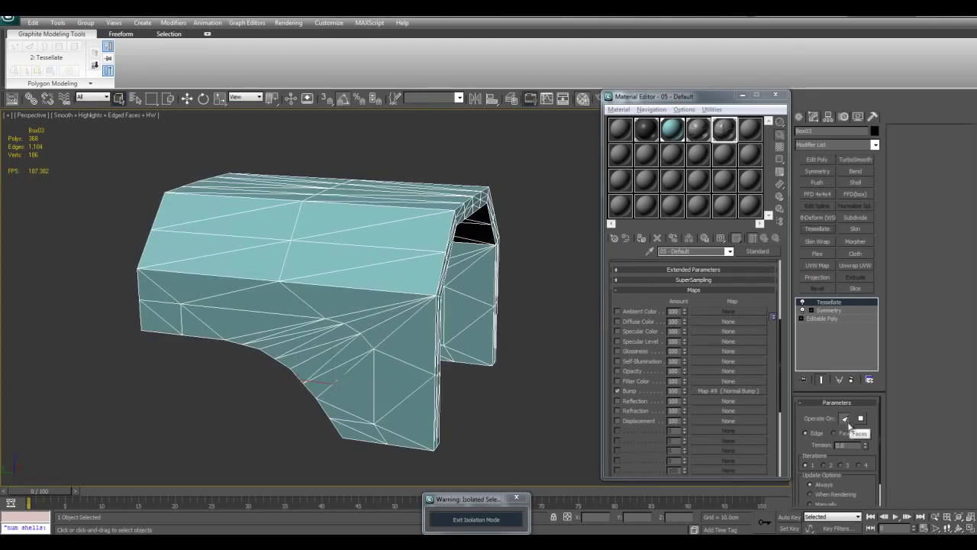
- Try Tessellate iterations 2, 3 and 4 on the low-poly shell, settling on 3
click(826, 465)
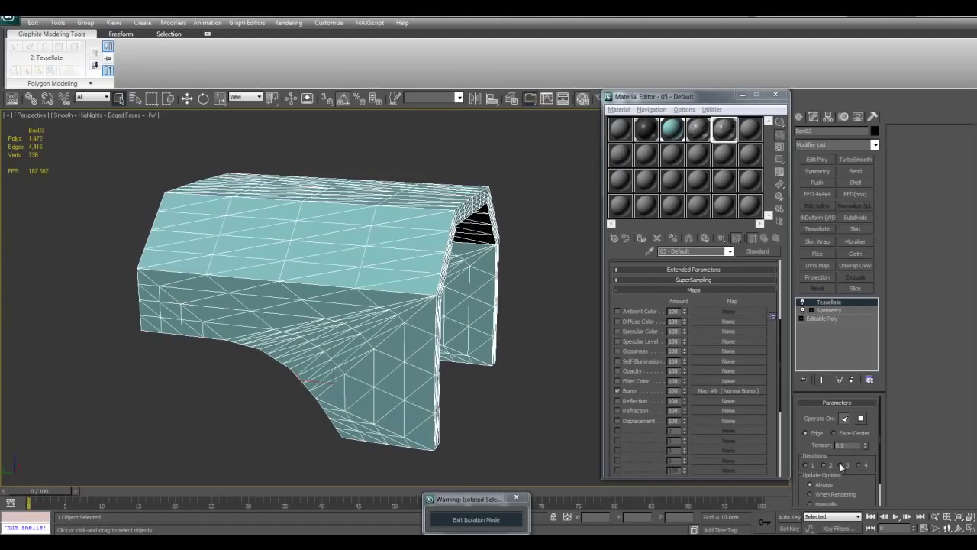
click(845, 464)
click(862, 466)
middle_drag(595, 373, 598, 369)
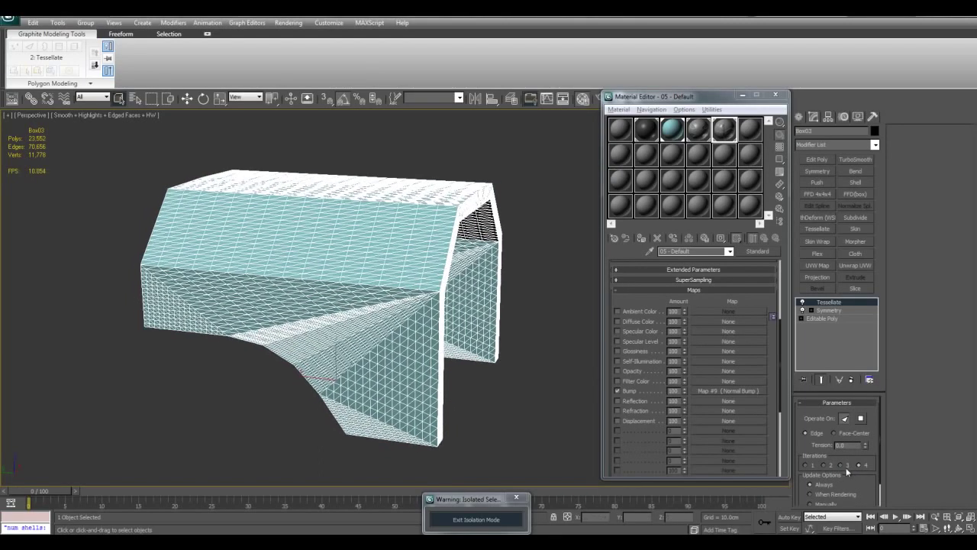
click(845, 465)
alt+middle_drag(414, 304, 457, 299)
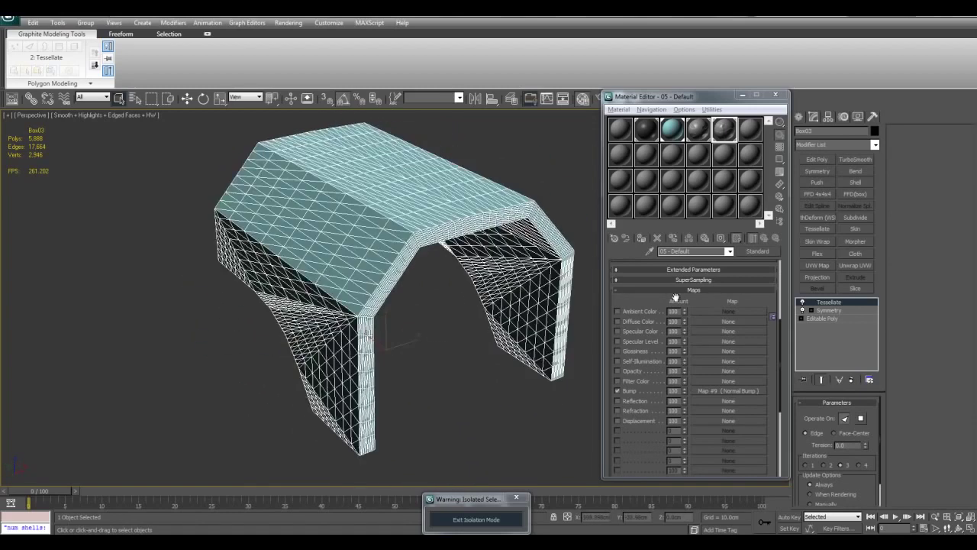
- Add a new Projection modifier to the tessellated shell, and isolate it together with the detailed shell
click(817, 277)
click(497, 524)
scroll(461, 253, down, 2)
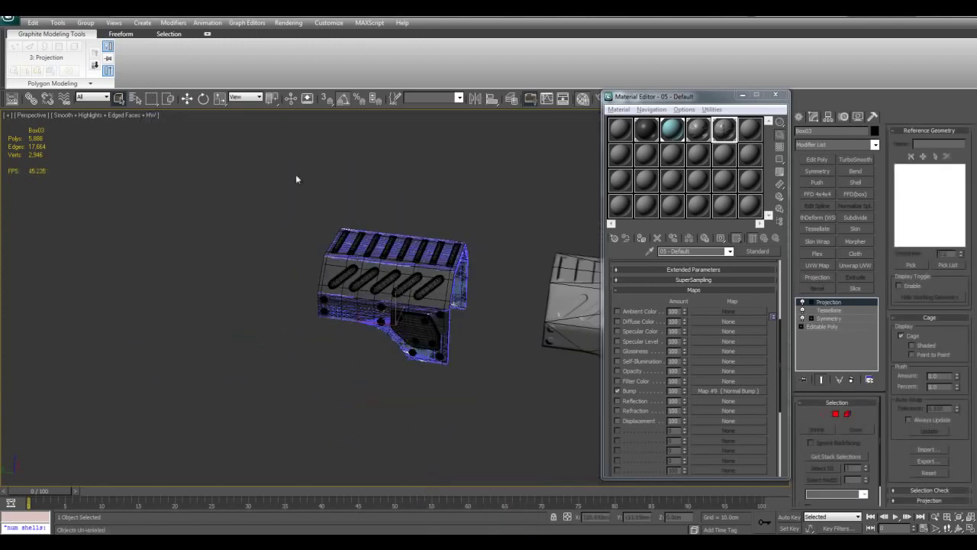
drag(264, 156, 485, 416)
key(alt+q)
click(558, 393)
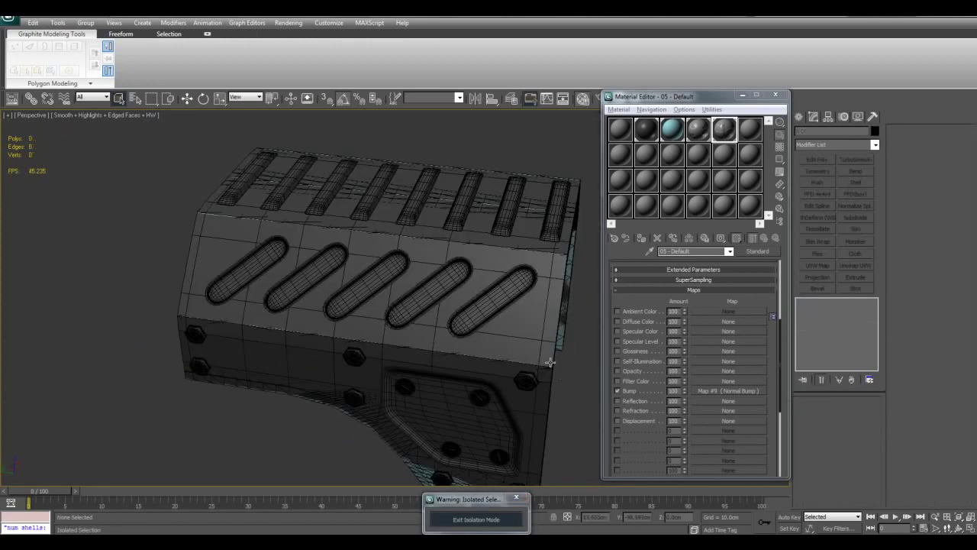
- Push the tessellated shell's projection cage outward in the Front view until it encloses the raised ribs and bolts
click(545, 355)
alt+middle_drag(545, 355, 465, 319)
click(464, 308)
key(alt+w)
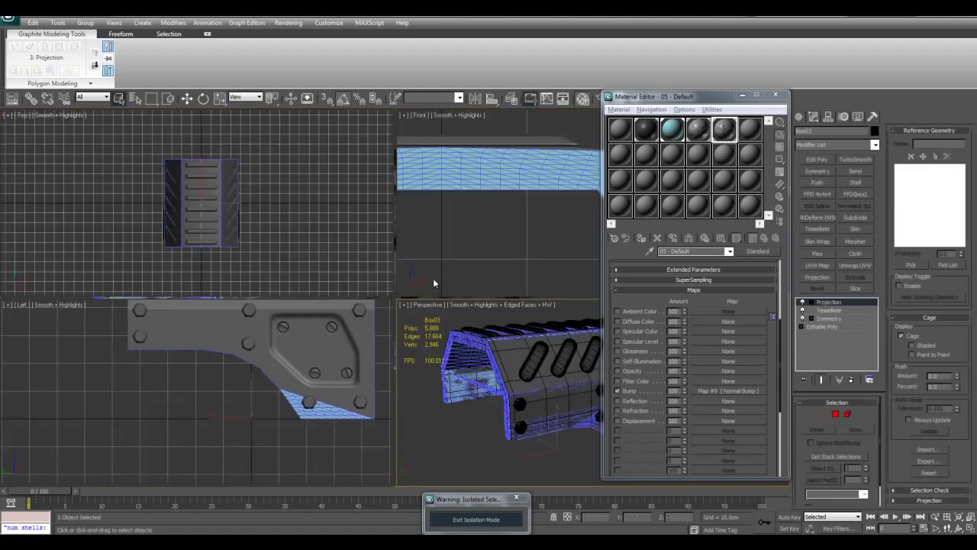
middle_drag(324, 347, 325, 340)
middle_click(425, 234)
key(alt+w)
scroll(425, 233, down, 2)
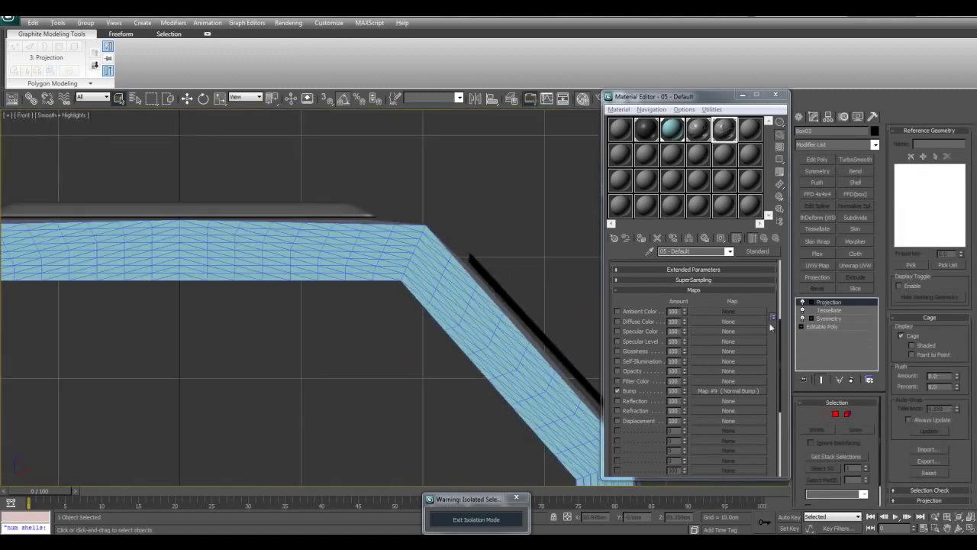
scroll(440, 303, down, 4)
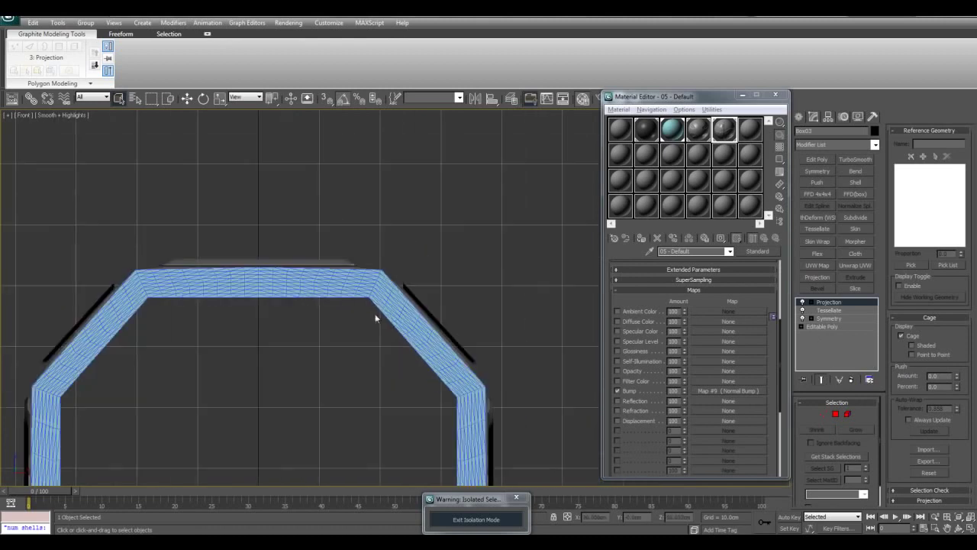
scroll(395, 314, up, 5)
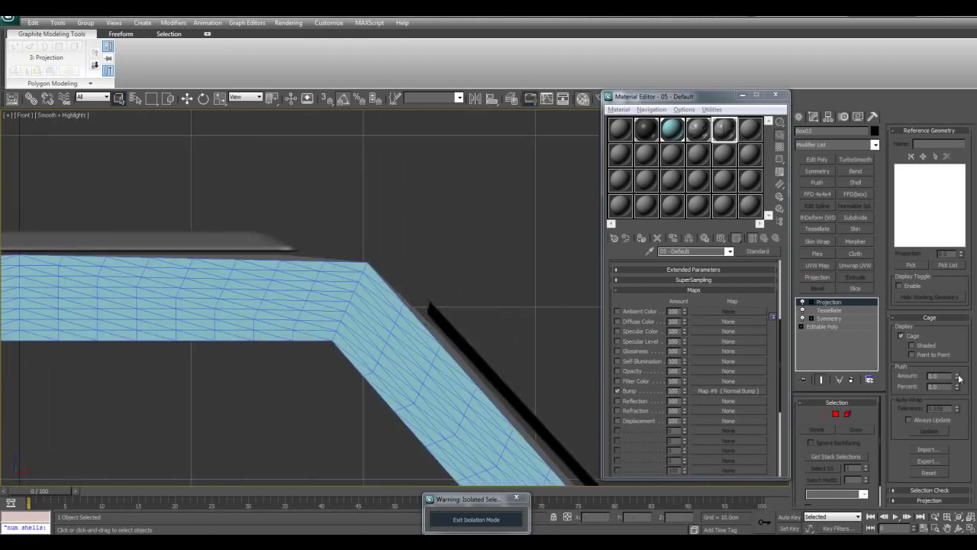
drag(959, 377, 959, 272)
middle_drag(493, 322, 413, 315)
key(alt+w)
click(530, 320)
key(alt+w)
scroll(394, 301, down, 2)
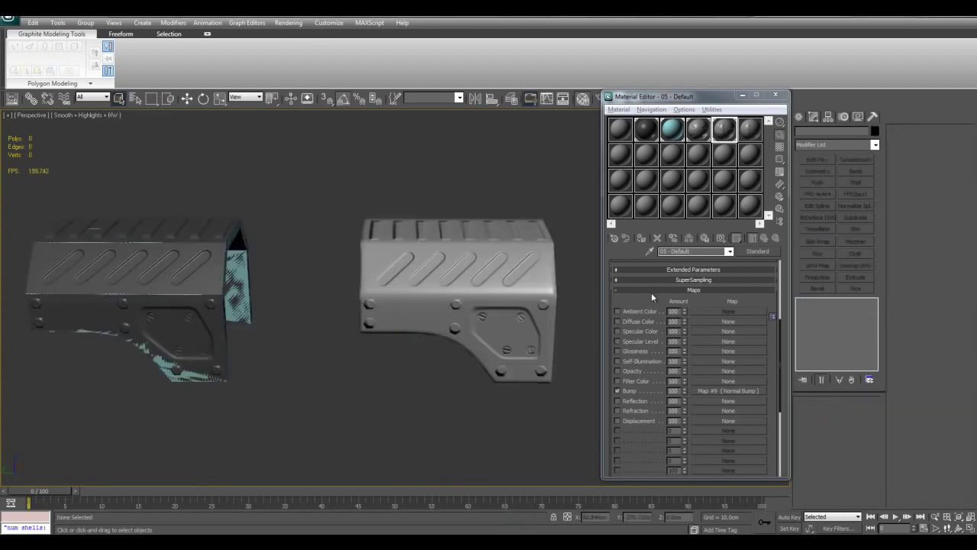
- Inspect the baked side panel, ribs and bolts on the grey low-poly copy
middle_drag(496, 292, 392, 246)
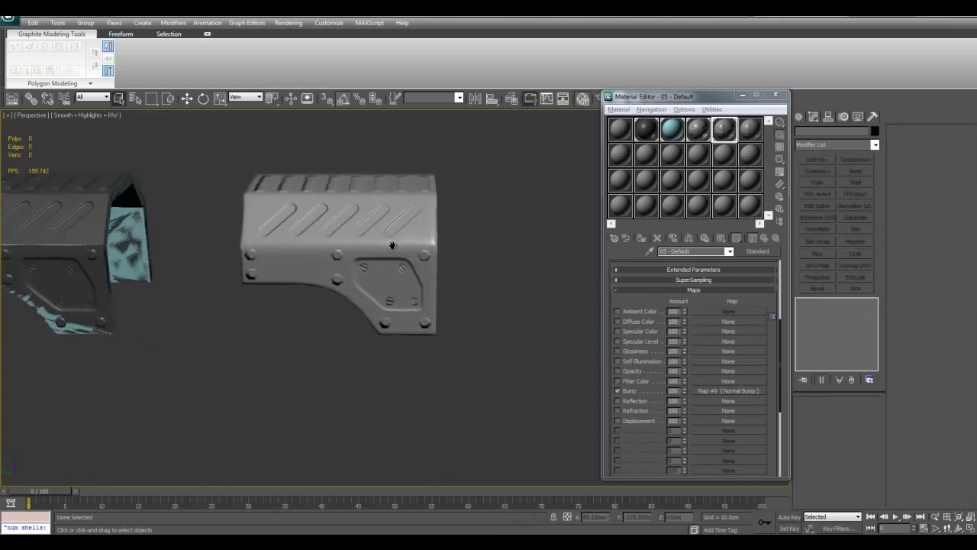
scroll(393, 246, up, 4)
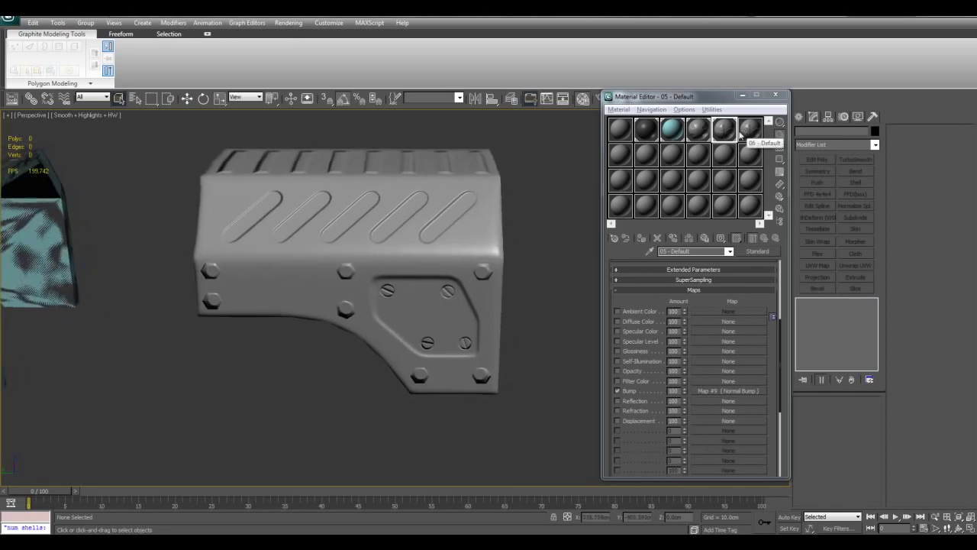
scroll(407, 209, up, 3)
middle_drag(338, 223, 534, 227)
alt+middle_drag(204, 283, 221, 343)
- Select the tessellated low-poly shell and examine its wireframe and cage around the open end
key(F4)
click(163, 349)
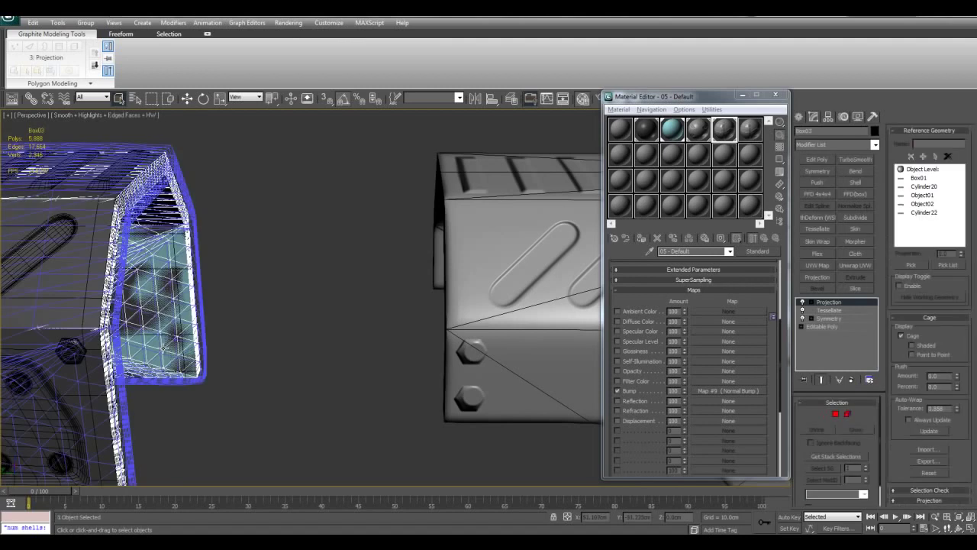
alt+middle_drag(408, 305, 378, 307)
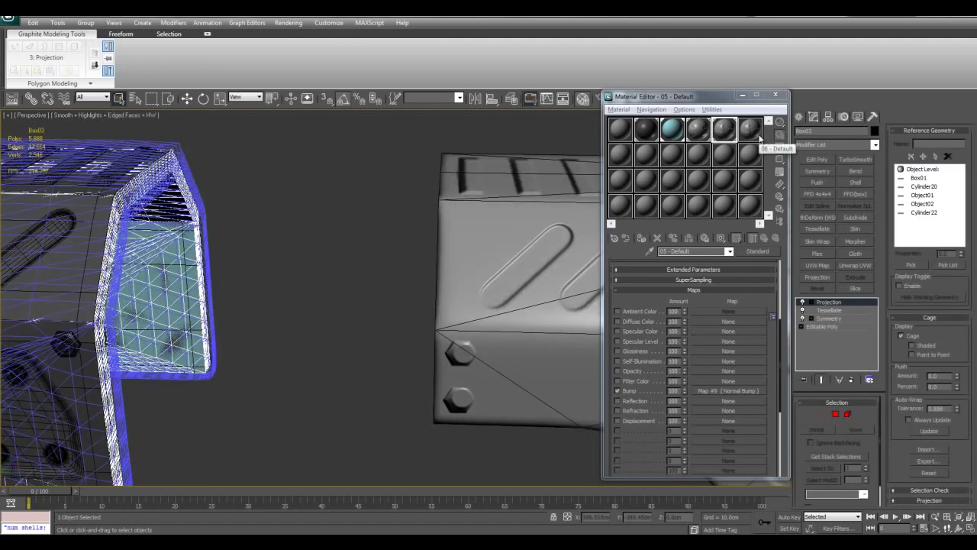
alt+middle_drag(384, 254, 389, 286)
alt+middle_drag(267, 263, 343, 275)
- Assign the 06 - Default normal-bump material to the grey low-poly copy
middle_drag(539, 237, 397, 239)
click(496, 232)
scroll(285, 240, up, 4)
key(F4)
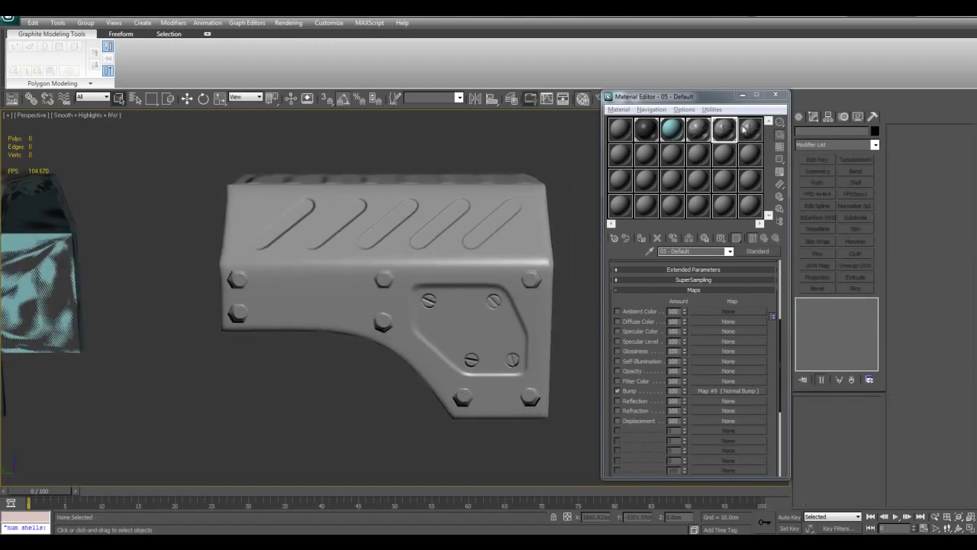
click(551, 188)
alt+middle_drag(551, 189, 539, 277)
scroll(486, 263, up, 3)
scroll(488, 275, up, 4)
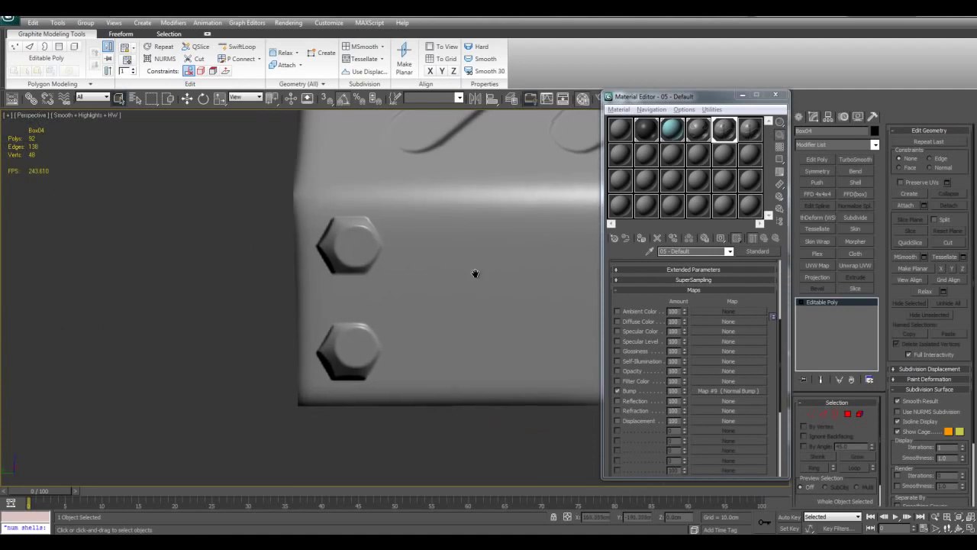
click(751, 129)
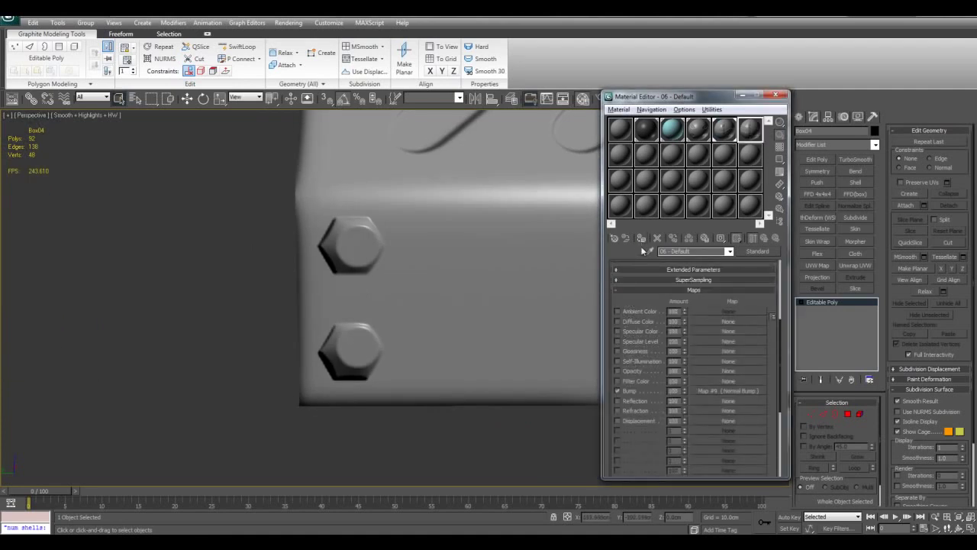
click(642, 238)
- Compare the corner bolts and ribs on the grey copy with those of the detailed shell
scroll(328, 262, down, 6)
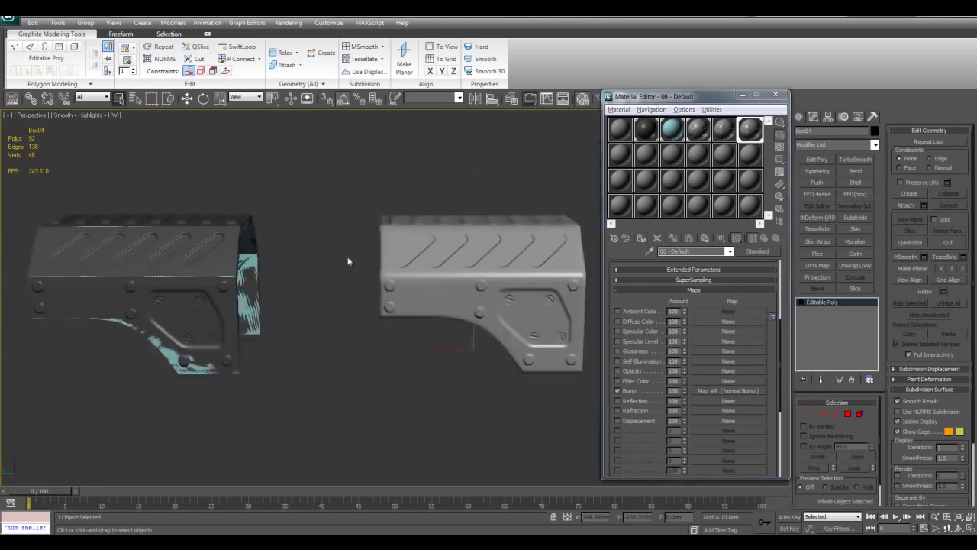
alt+middle_drag(328, 264, 295, 264)
scroll(306, 280, up, 3)
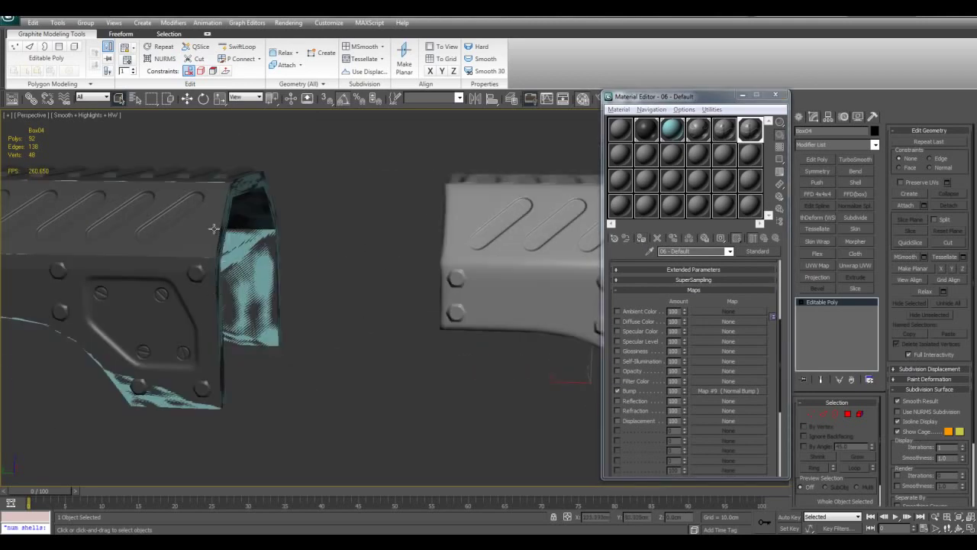
scroll(458, 285, up, 4)
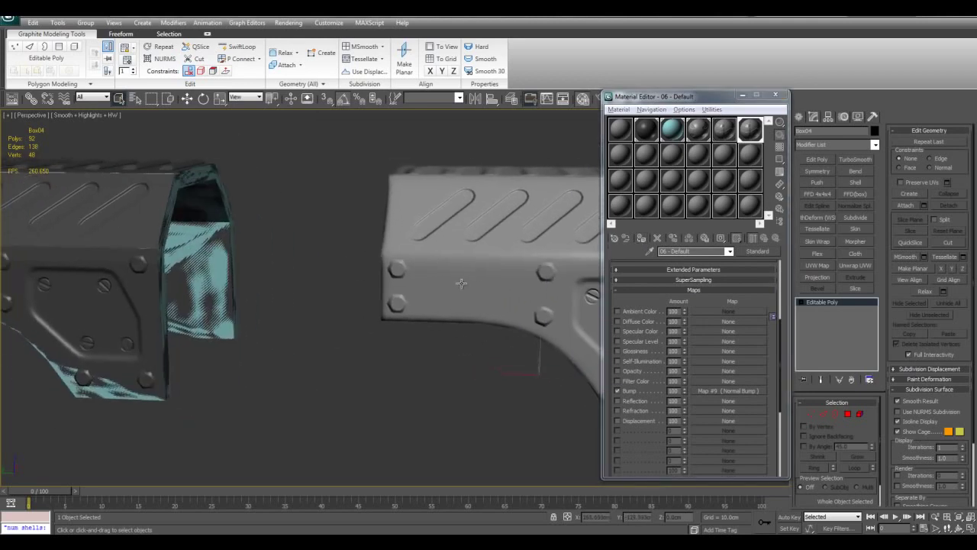
scroll(458, 284, up, 2)
scroll(378, 284, down, 5)
key(F4)
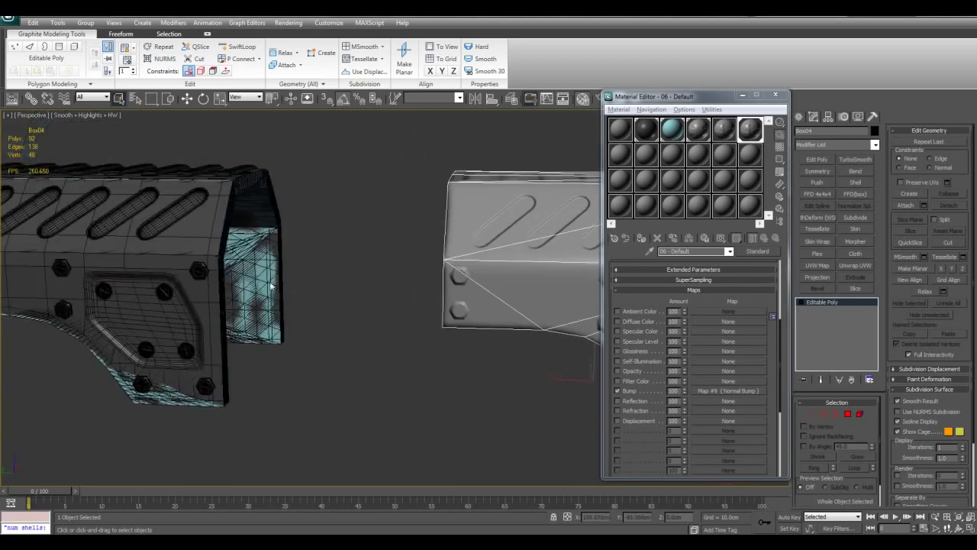
- Isolate the tessellated low-poly shell to examine its mesh, and exit isolation again
click(285, 276)
scroll(285, 276, down, 3)
key(w)
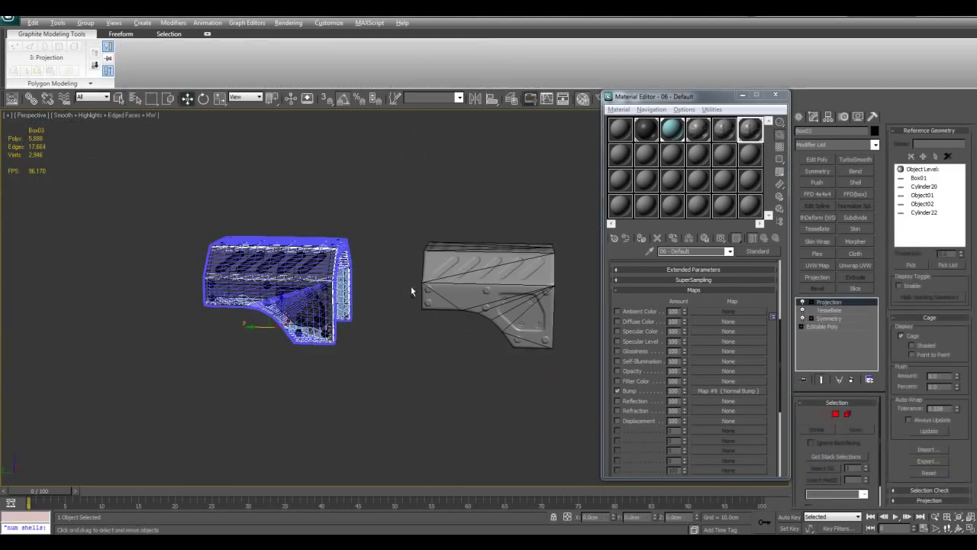
key(alt+q)
mouse_move(410, 300)
alt+middle_down()
mouse_move(471, 285)
mouse_move(351, 225)
mouse_move(427, 249)
mouse_move(429, 299)
alt+middle_up()
click(463, 525)
alt+middle_drag(492, 371, 461, 365)
key(q)
- Compare the edged-face meshes of the detailed shell, the tessellated shell and the grey low-poly copy
click(464, 296)
scroll(464, 294, up, 5)
middle_drag(459, 294, 367, 337)
scroll(366, 337, down, 5)
click(261, 298)
middle_drag(242, 292, 299, 293)
click(301, 273)
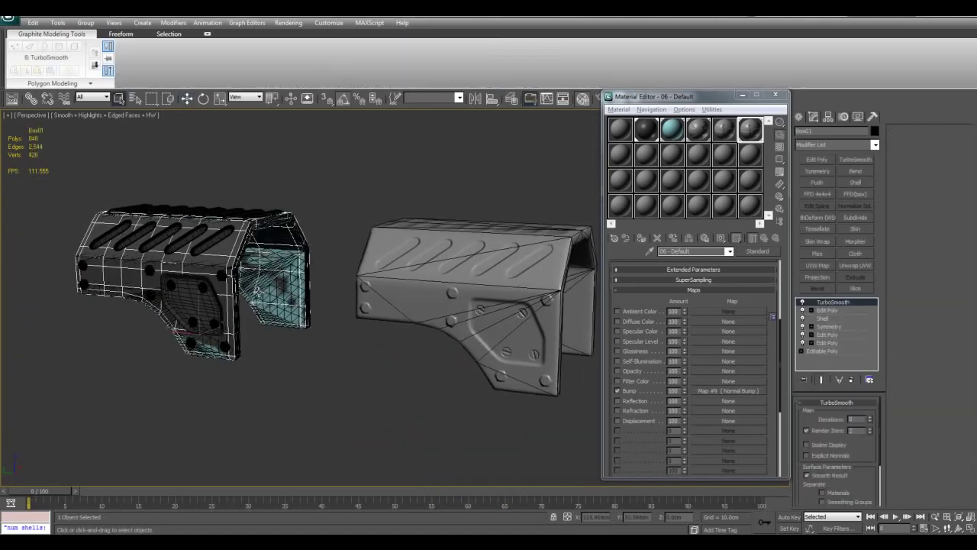
scroll(305, 271, up, 3)
click(293, 278)
click(428, 290)
middle_drag(481, 281, 449, 289)
middle_drag(246, 285, 292, 269)
scroll(362, 275, up, 3)
- Clone the tessellated low-poly shell as an independent copy, offset about 102 cm along Y
click(365, 263)
key(w)
middle_drag(195, 317, 398, 335)
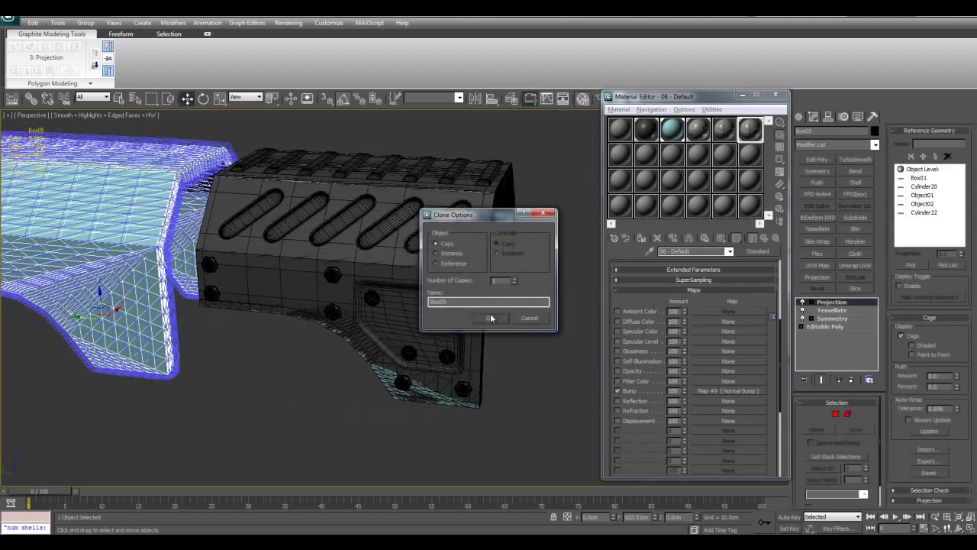
click(489, 317)
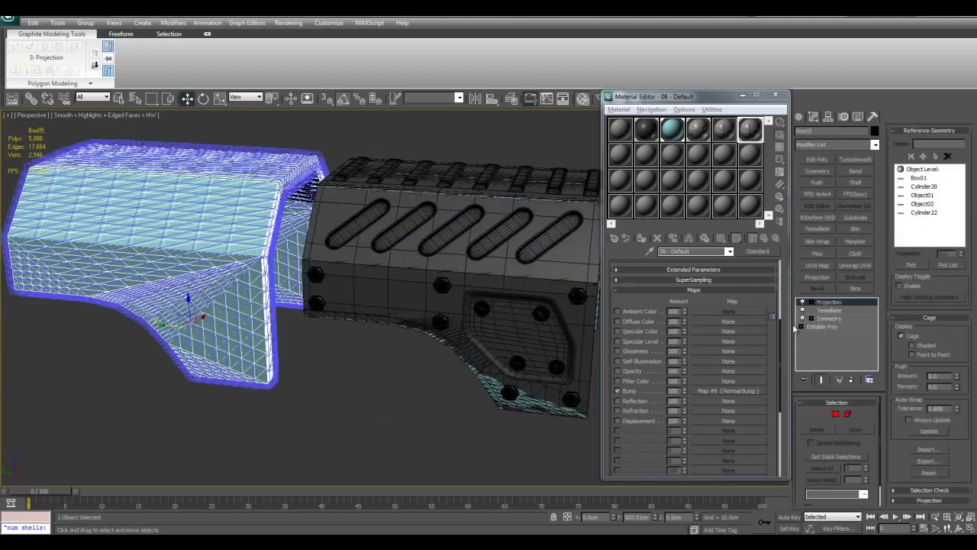
- Delete the Projection and Tessellate modifiers from the new copy, leaving Symmetry on its Editable Poly
key(q)
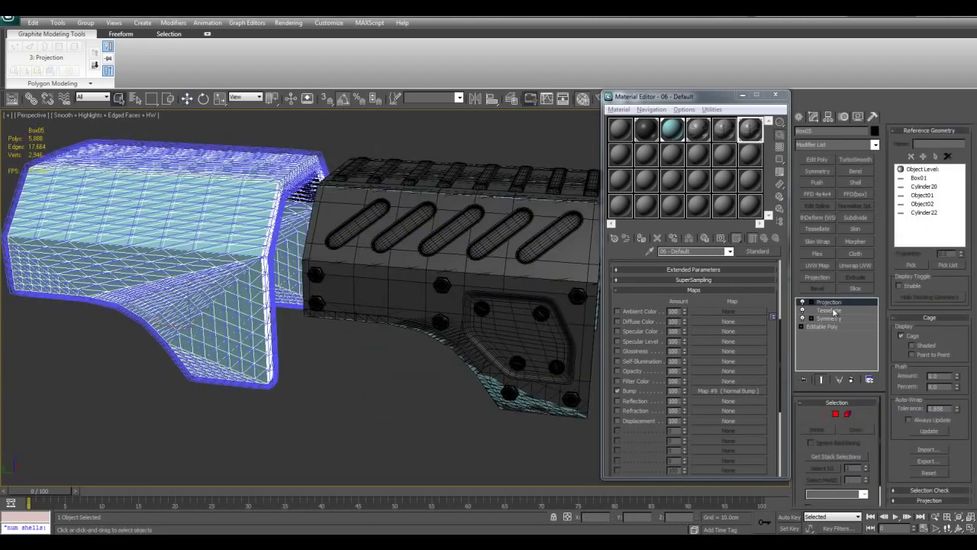
click(835, 311)
right_click(837, 304)
click(828, 318)
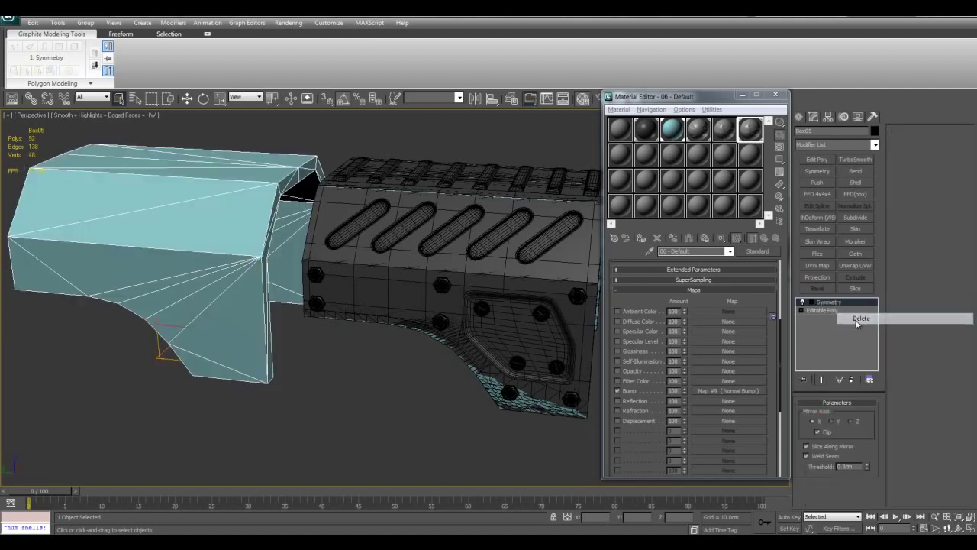
- Assign the 06 - Default material to the untessellated copy
middle_drag(402, 257, 447, 282)
click(642, 238)
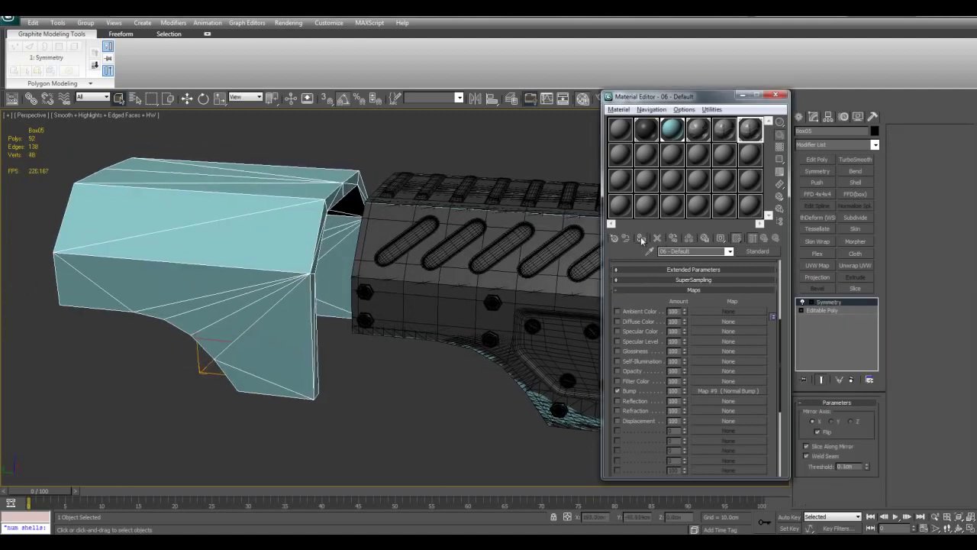
- Examine the edged-face mesh of the tessellated projection shell from the side and the open end
key(F4)
middle_drag(200, 229, 289, 253)
click(508, 267)
key(F4)
middle_drag(538, 270, 481, 284)
scroll(446, 280, up, 3)
key(F4)
scroll(419, 279, down, 3)
alt+middle_drag(152, 289, 431, 275)
scroll(413, 276, up, 3)
key(F4)
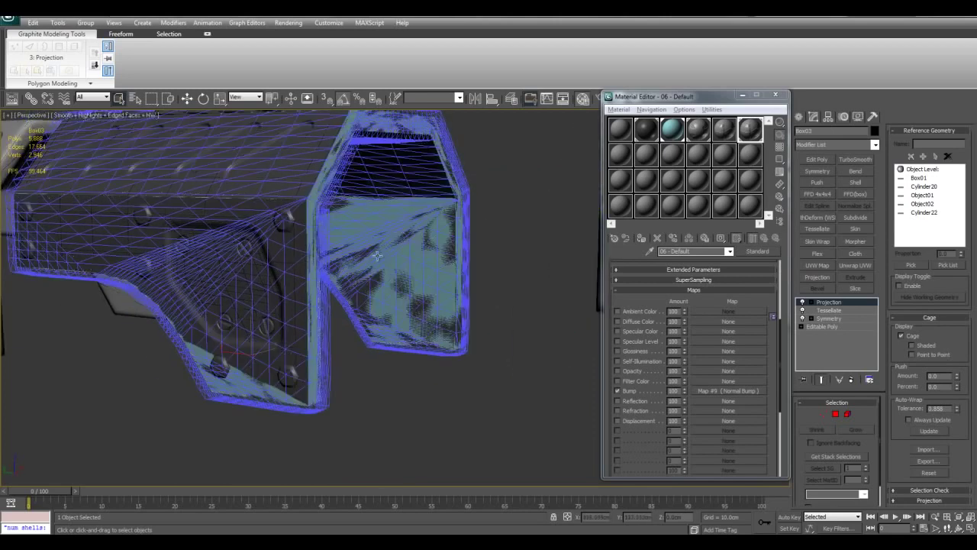
key(F4)
- Check the untessellated Symmetry copy's normal-mapped shading with and without edged faces and delete that copy
scroll(382, 276, down, 4)
middle_drag(263, 279, 356, 278)
click(356, 278)
scroll(480, 301, up, 8)
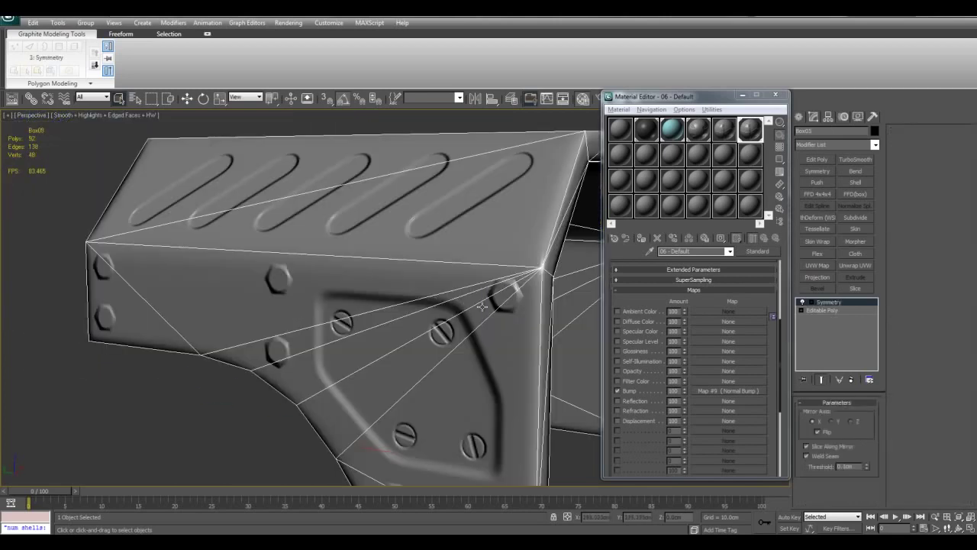
key(F4)
scroll(350, 297, down, 6)
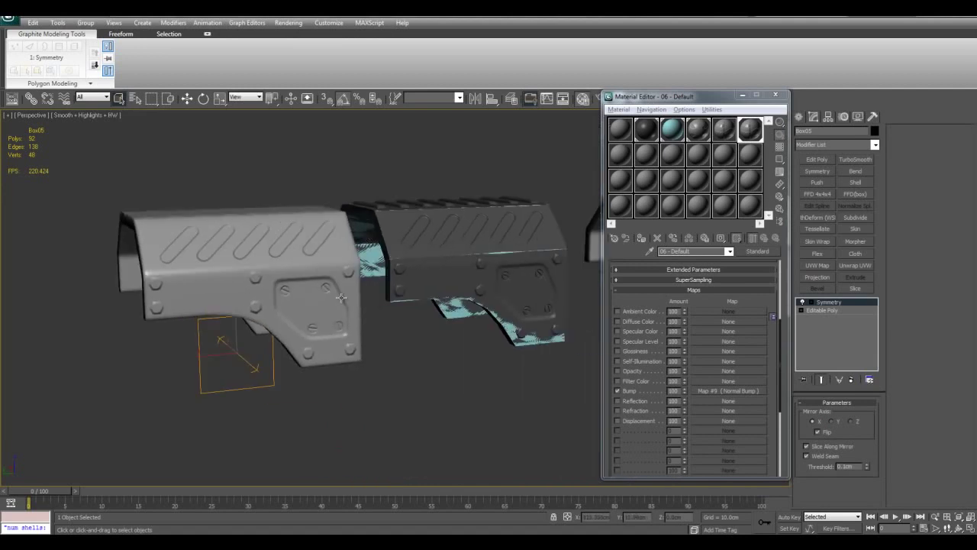
key(Delete)
- Swap the remaining low-poly shell's material to 05 - Default and back to 06 - Default, comparing the lower corner's bolts and screws
middle_drag(471, 229, 230, 226)
click(489, 251)
scroll(489, 250, up, 6)
alt+middle_drag(488, 250, 391, 300)
scroll(441, 288, up, 3)
middle_drag(461, 313, 451, 324)
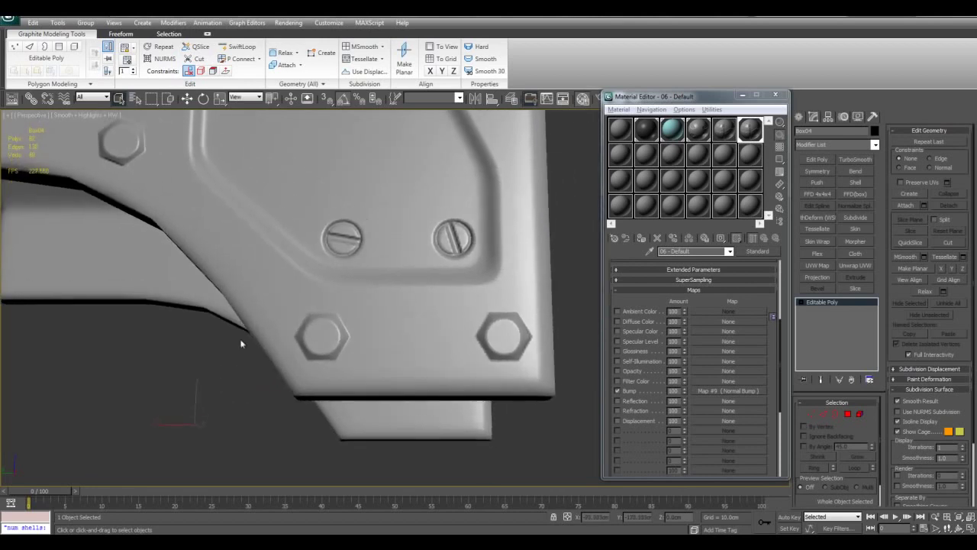
click(724, 130)
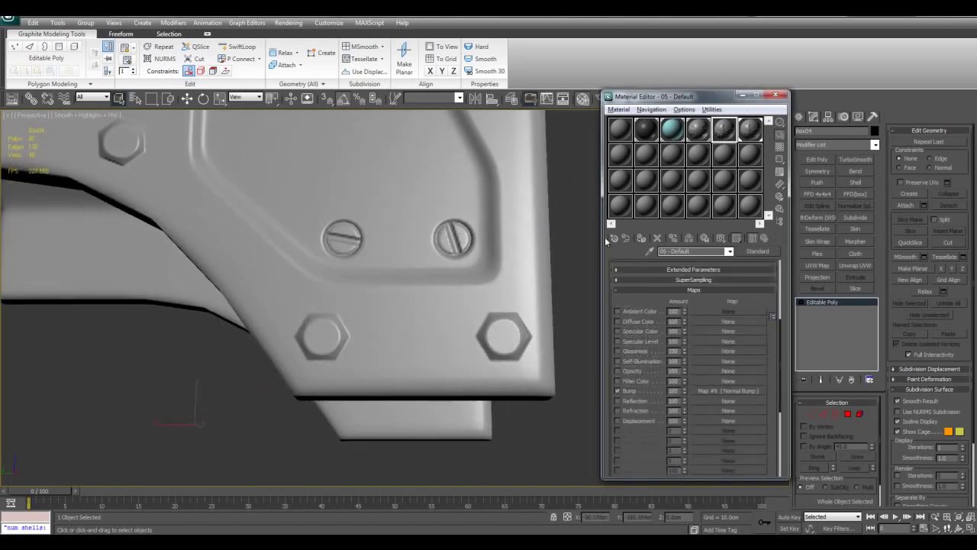
click(641, 239)
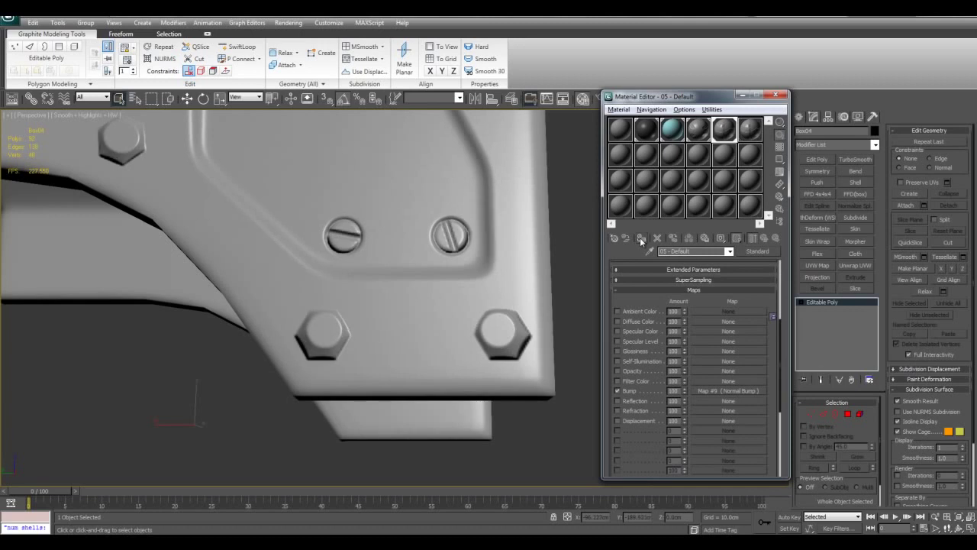
middle_drag(476, 331, 483, 341)
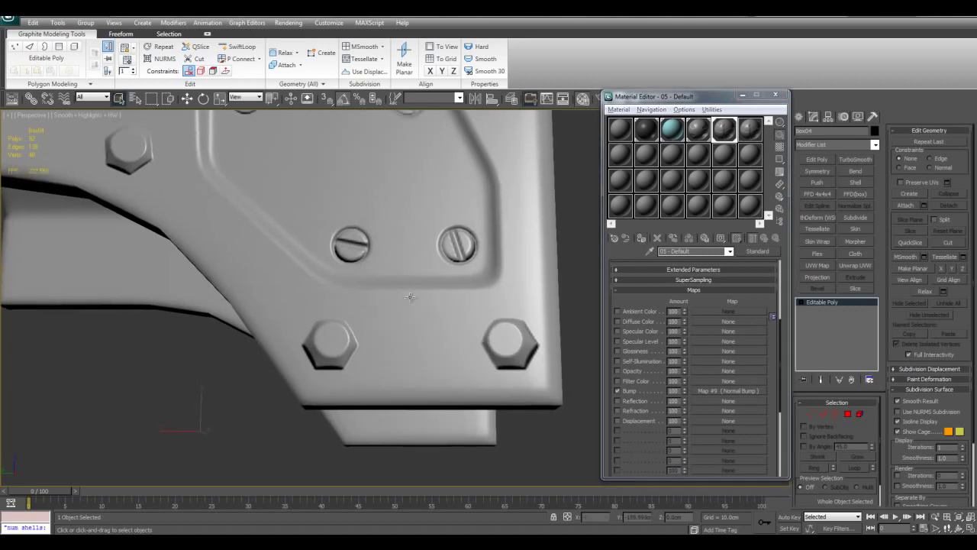
click(750, 130)
click(642, 239)
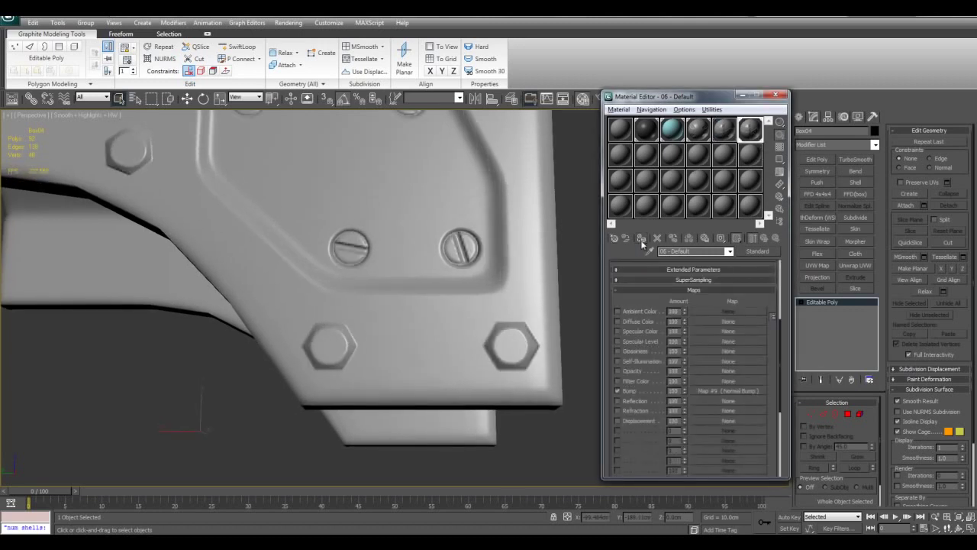
- Compare the raised top ribs up close by assigning 05 - Default and returning to 06 - Default
middle_drag(461, 118, 438, 339)
scroll(480, 220, down, 3)
scroll(505, 333, up, 4)
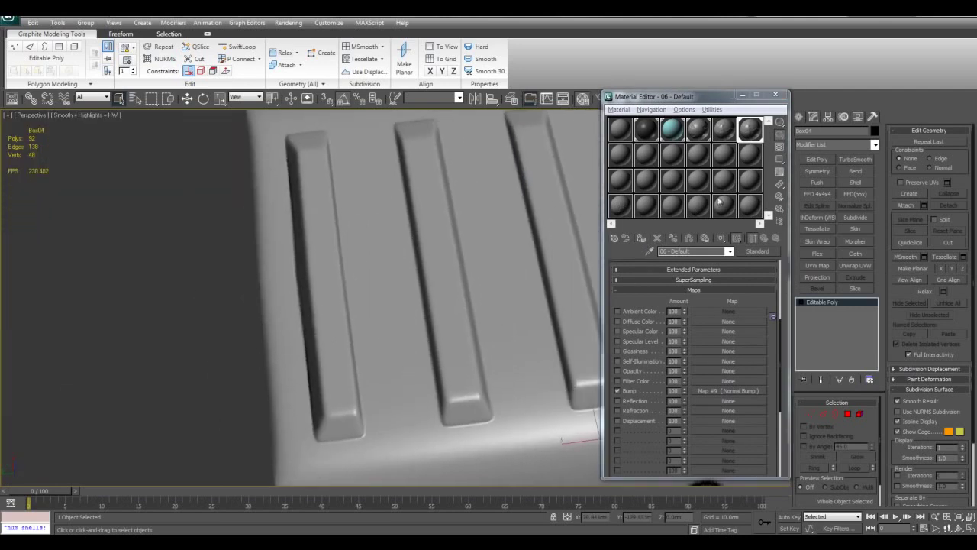
click(720, 131)
click(642, 240)
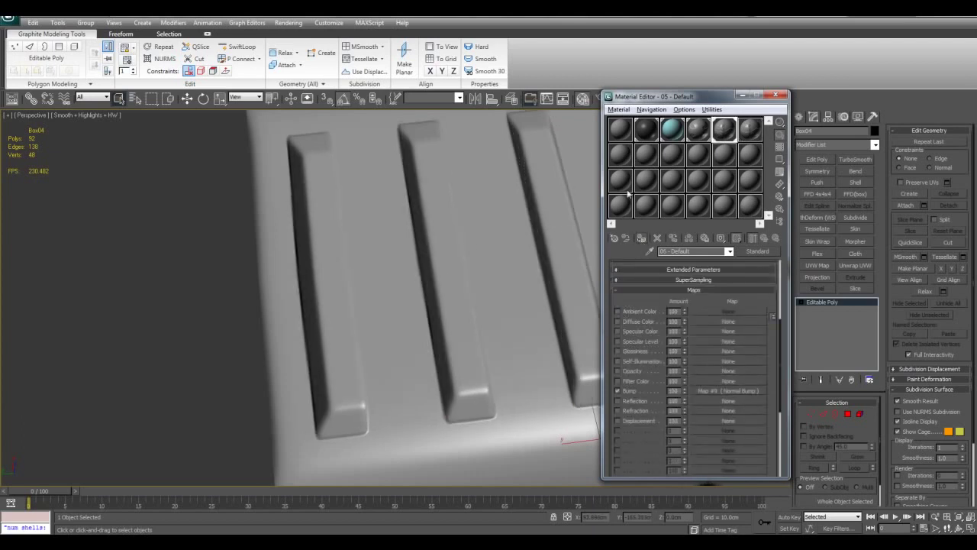
click(750, 131)
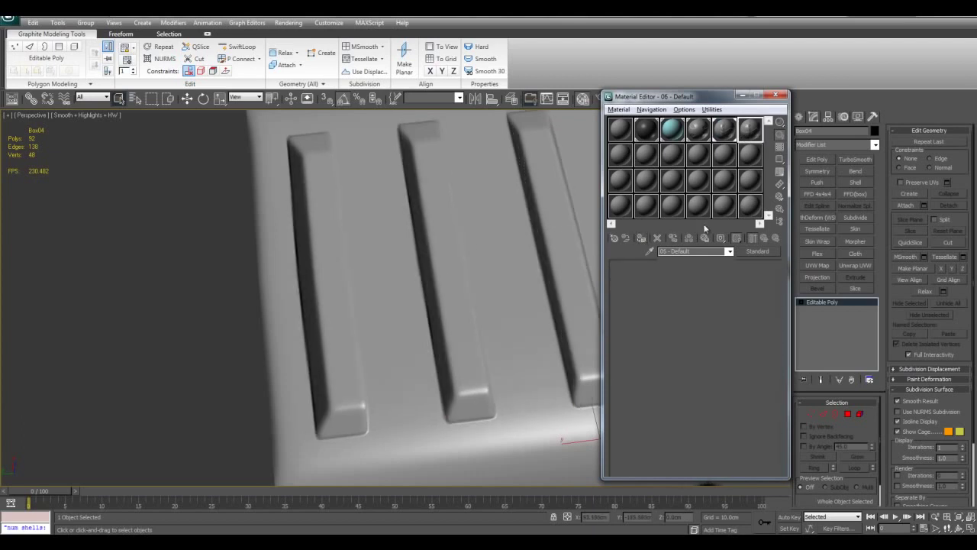
click(642, 239)
- Inspect the full row of top ribs from above, alternating the shell between 05 - Default and 06 - Default
scroll(440, 270, down, 3)
alt+middle_drag(388, 214, 416, 237)
scroll(435, 260, up, 3)
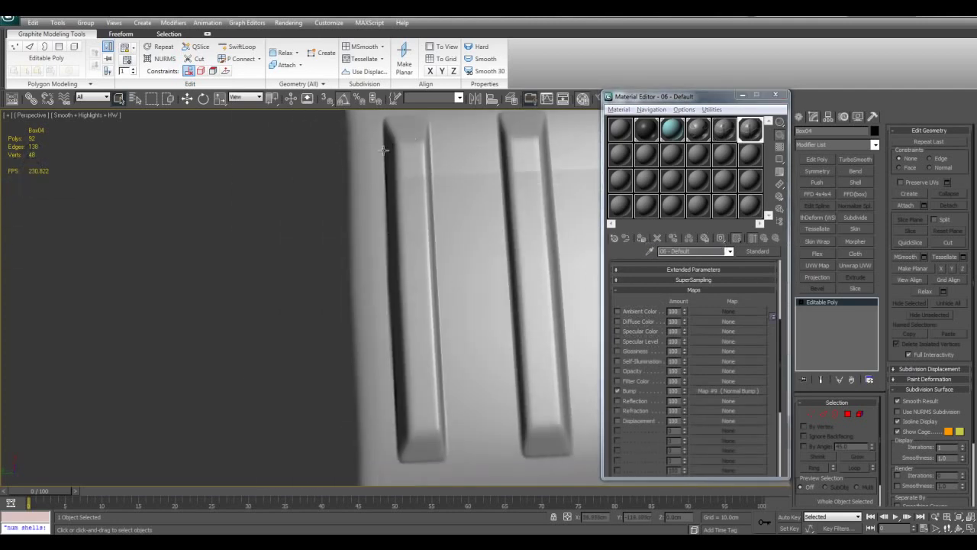
scroll(443, 259, down, 4)
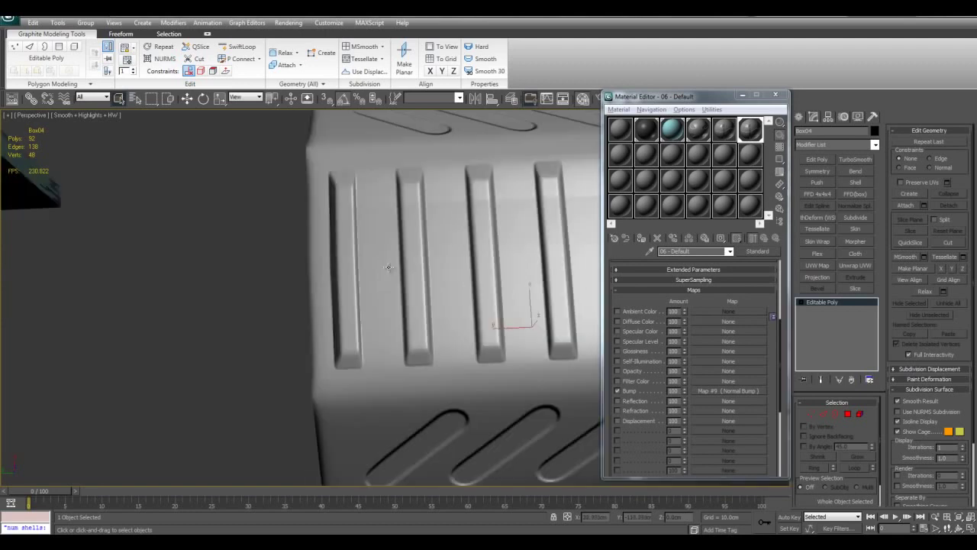
alt+middle_drag(445, 262, 458, 273)
click(731, 130)
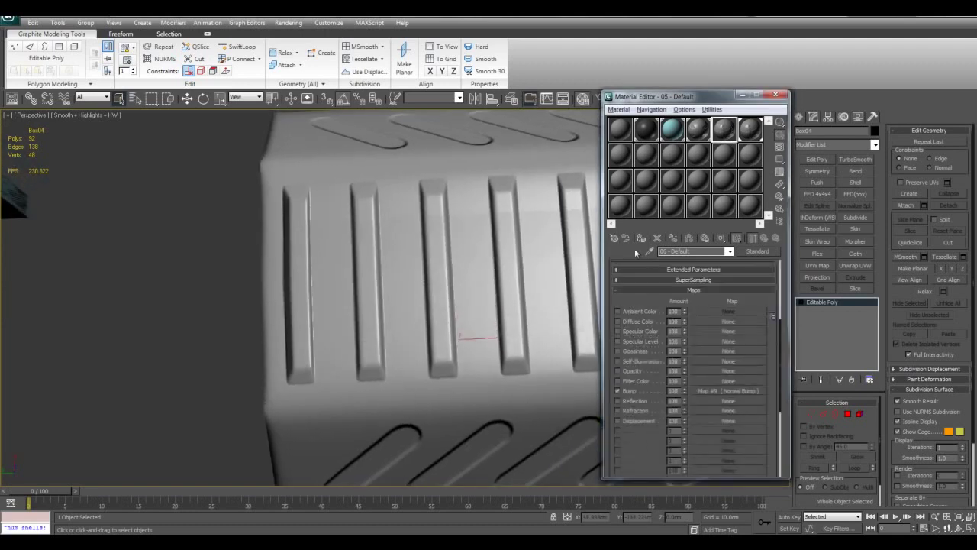
click(642, 238)
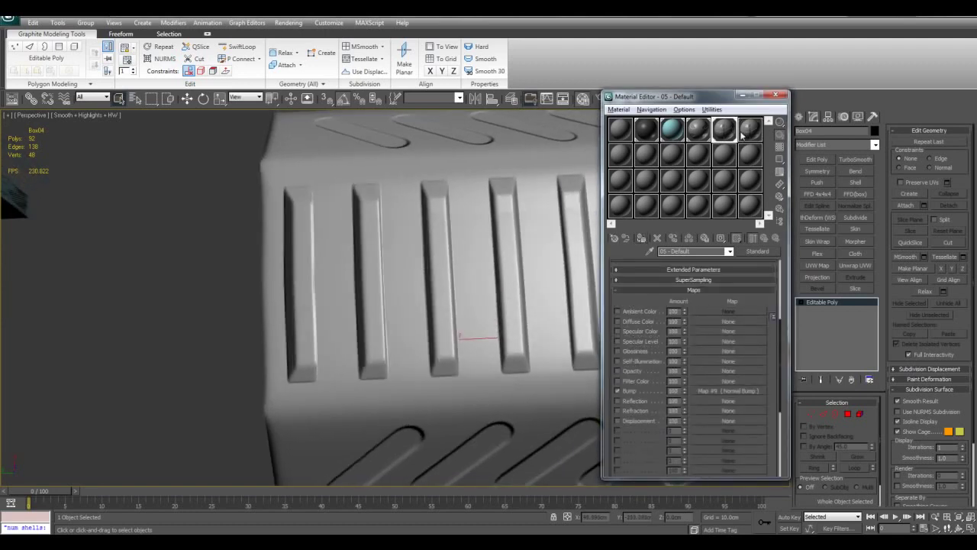
click(748, 130)
click(641, 239)
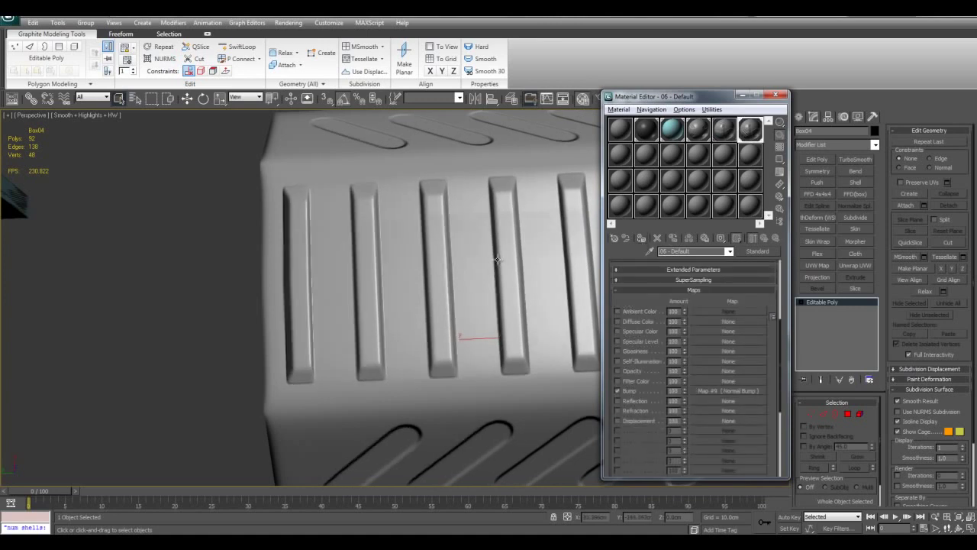
- Compare the slanted slots and upper side edge under 05 - Default and 06 - Default, ending on 06 - Default
alt+middle_drag(464, 320, 402, 366)
scroll(408, 335, up, 2)
click(723, 130)
click(641, 238)
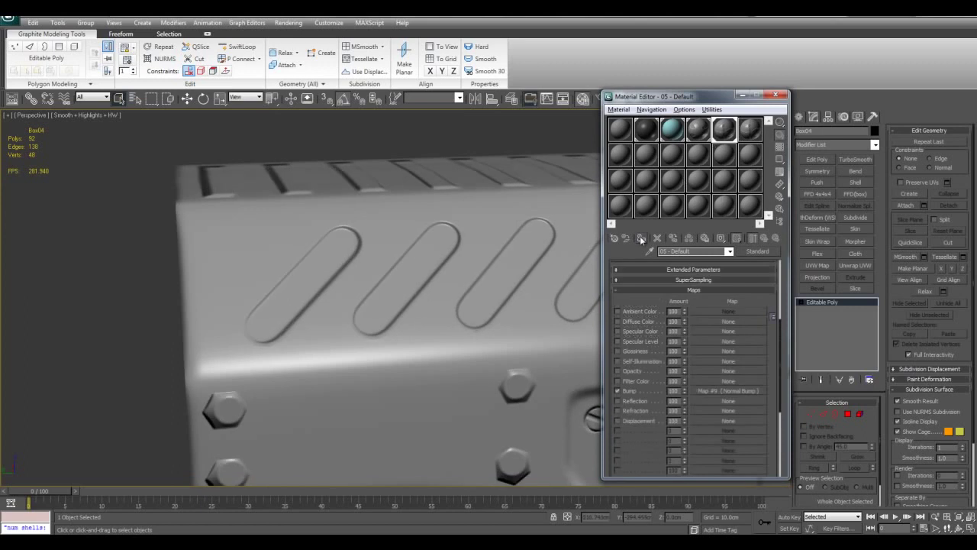
middle_drag(389, 297, 382, 333)
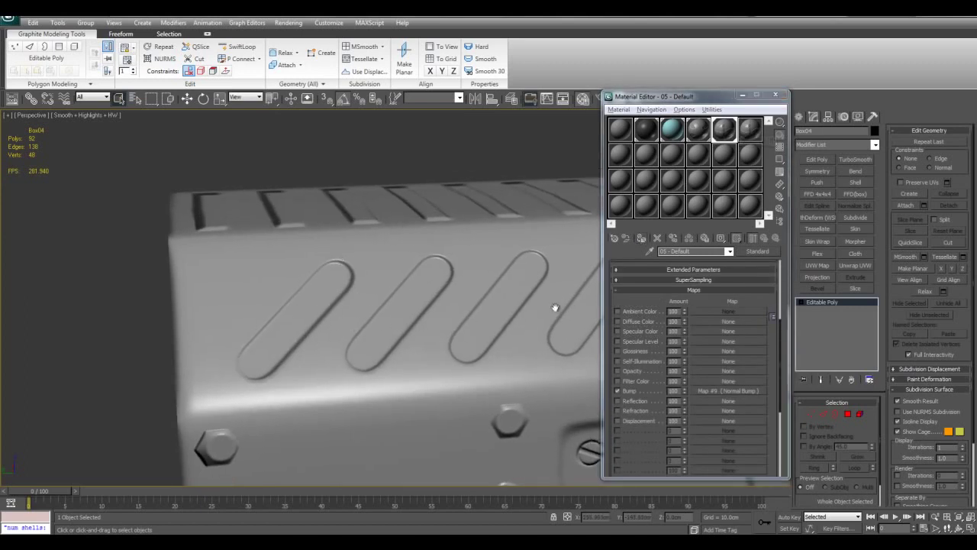
click(752, 131)
click(641, 238)
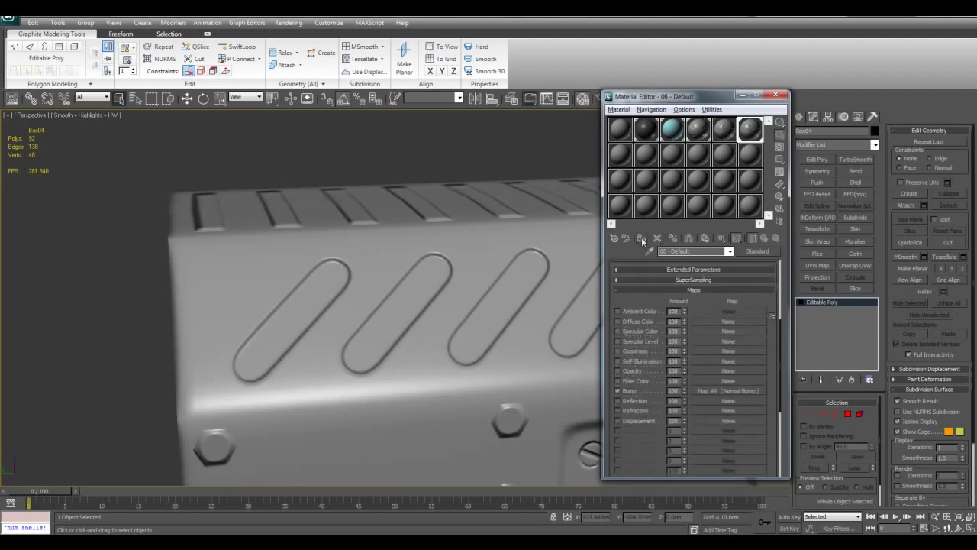
- Compare the side bolts and recessed panel under 05 - Default and restore 06 - Default on the shell
alt+middle_drag(484, 315, 451, 301)
click(723, 128)
click(722, 129)
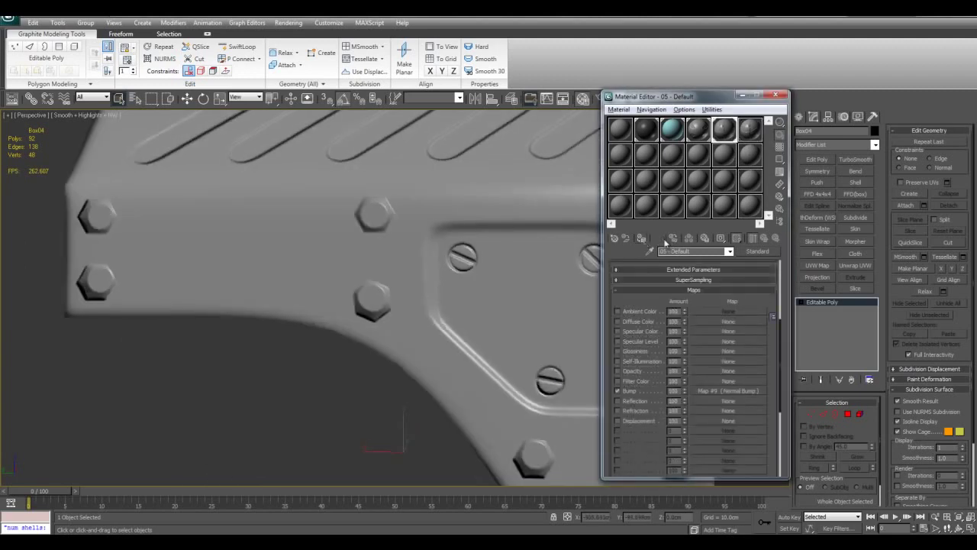
click(747, 132)
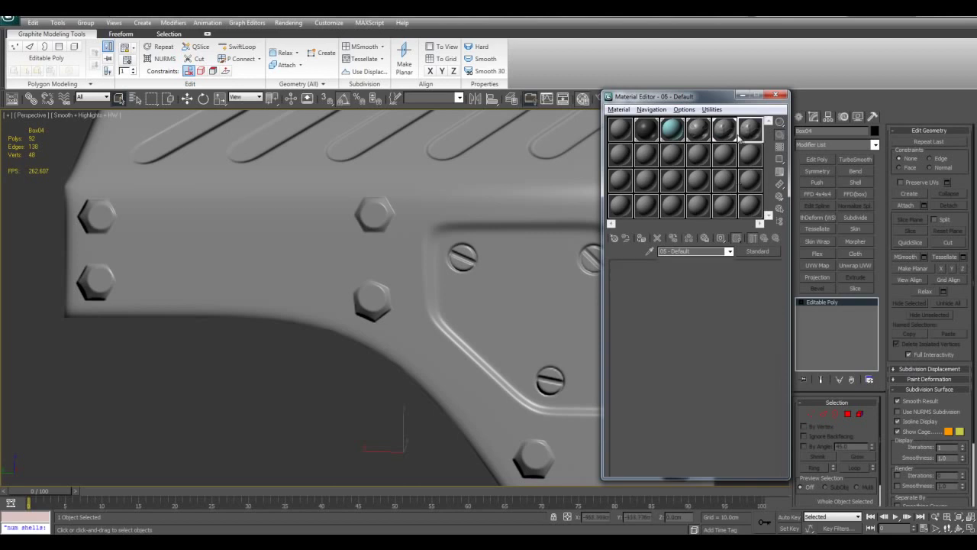
click(642, 240)
- Examine the low-poly shell with 06 - Default beside the tessellated shell, checking edged faces and the overall shading
scroll(447, 227, down, 5)
alt+middle_drag(539, 239, 472, 307)
click(586, 260)
key(F4)
key(F4)
click(472, 307)
scroll(489, 313, up, 6)
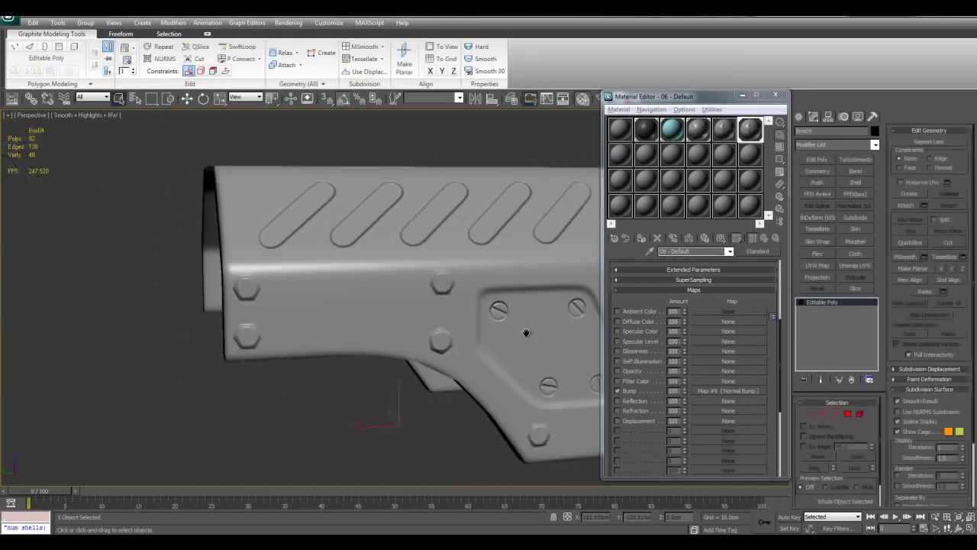
middle_drag(526, 333, 410, 289)
scroll(409, 289, down, 3)
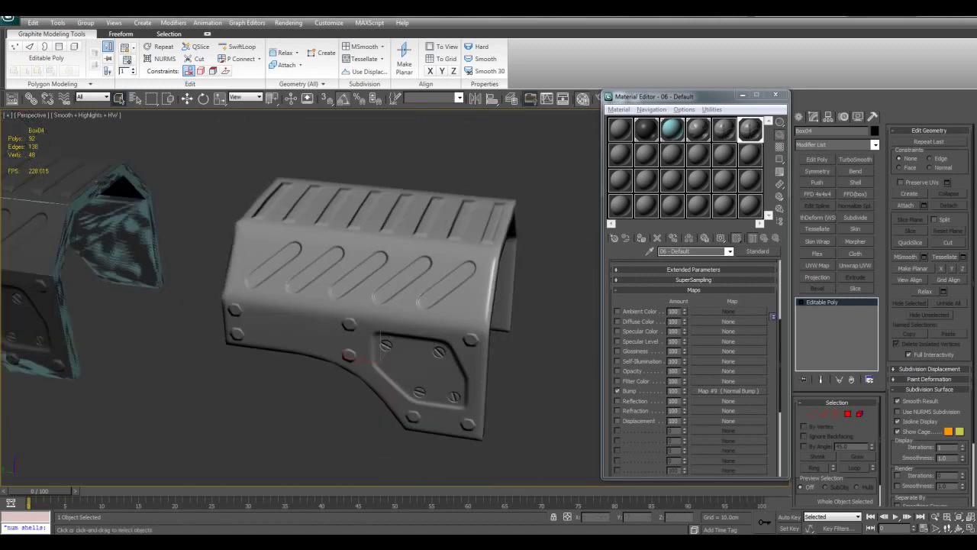